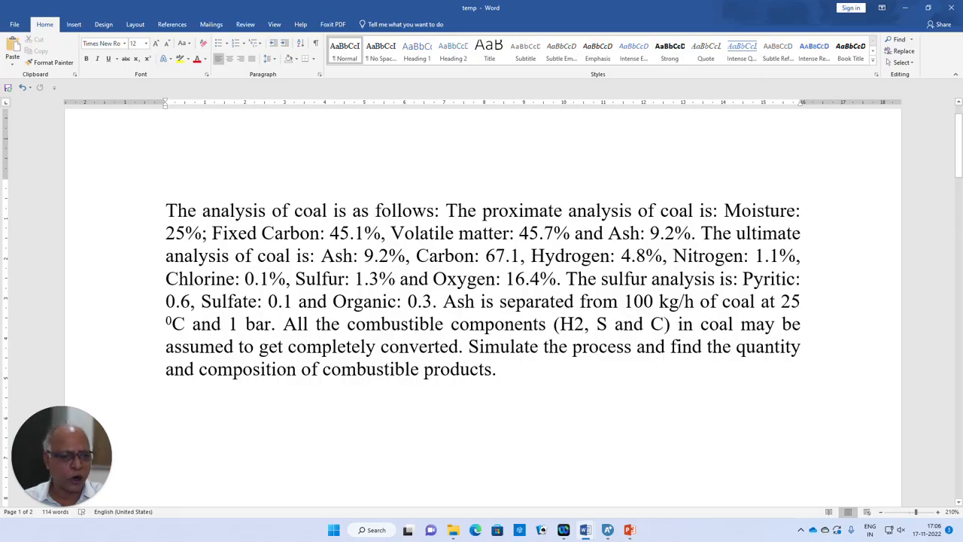
Switch to the Simulation 2 window in Aspen Plus
{"action": "mouse_move", "coordinate": [608, 530]}
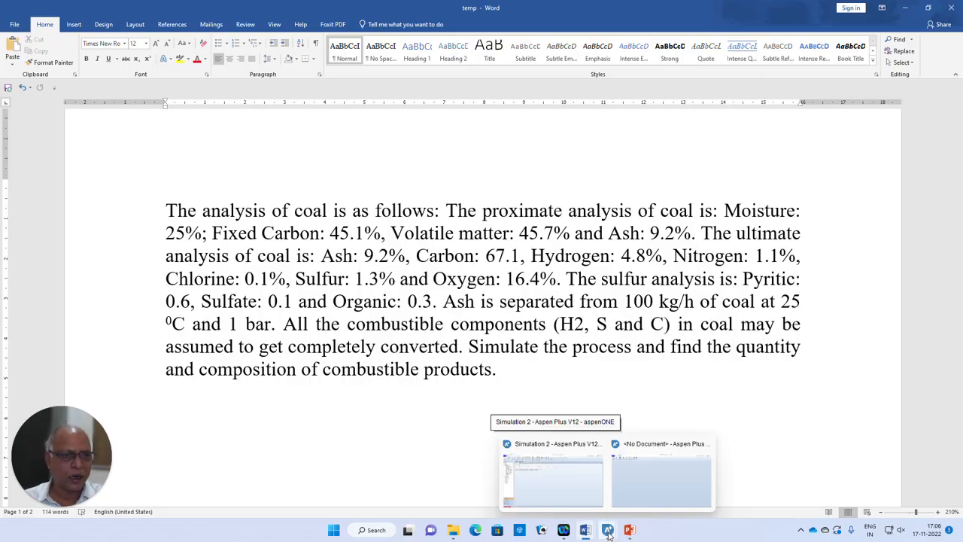
{"action": "left_click_drag", "start_coordinate": [618, 18], "coordinate": [522, 2]}
{"action": "mouse_move", "coordinate": [608, 530]}
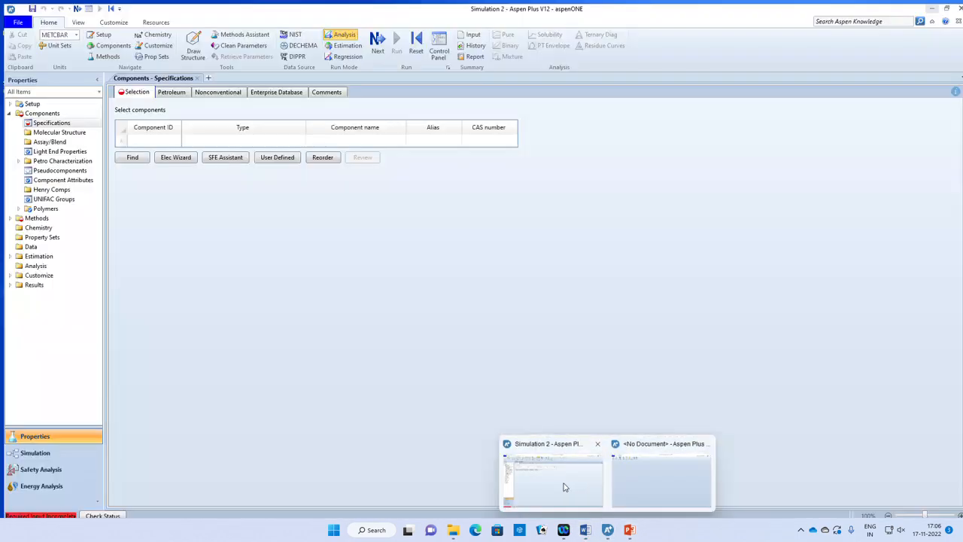
{"action": "left_click", "coordinate": [566, 486]}
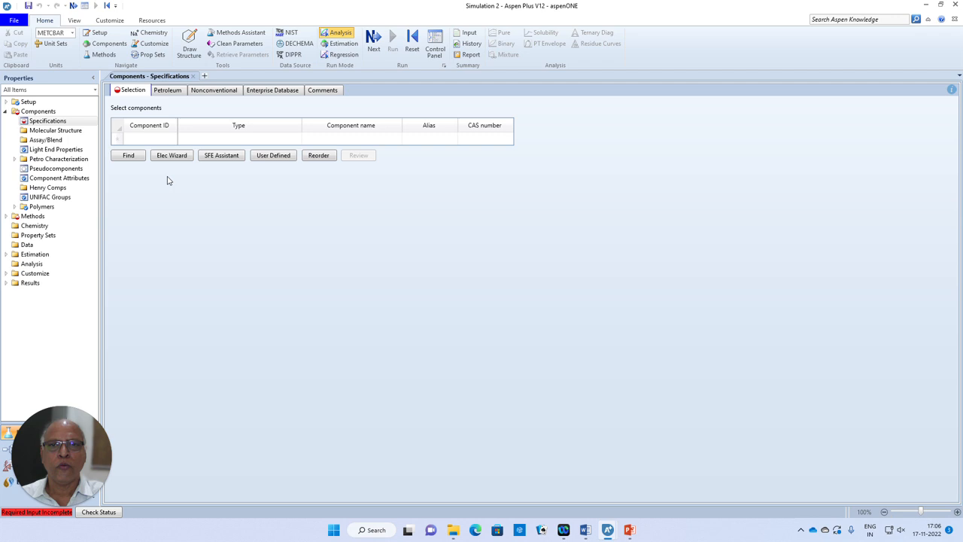
Add COAL as the first component and set its type to Nonconventional
{"action": "left_click", "coordinate": [150, 140]}
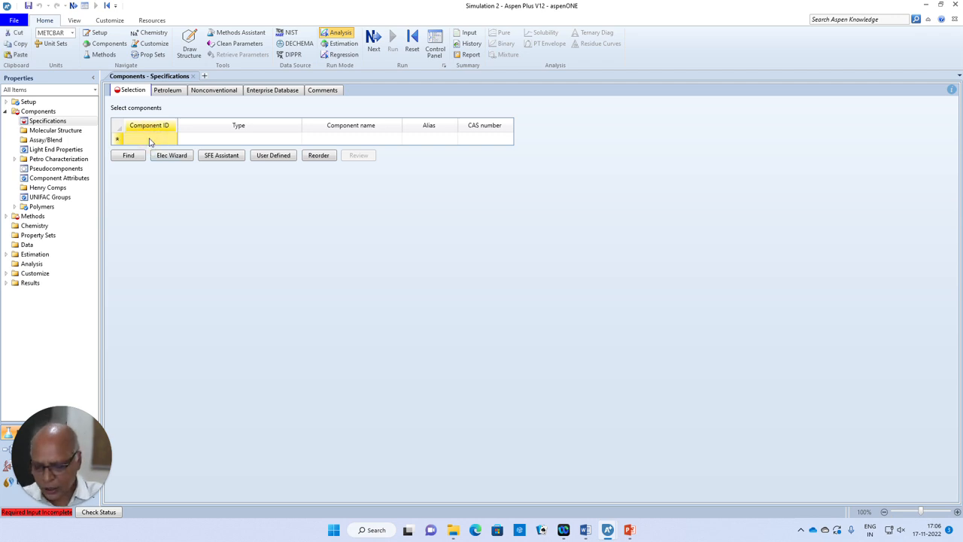
{"action": "type", "text": "COAL"}
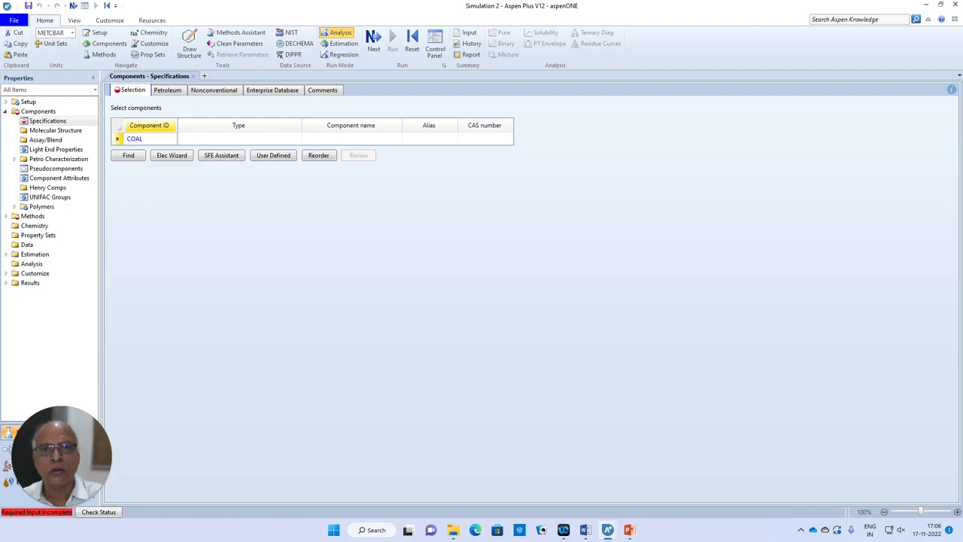
{"action": "key", "text": "Return"}
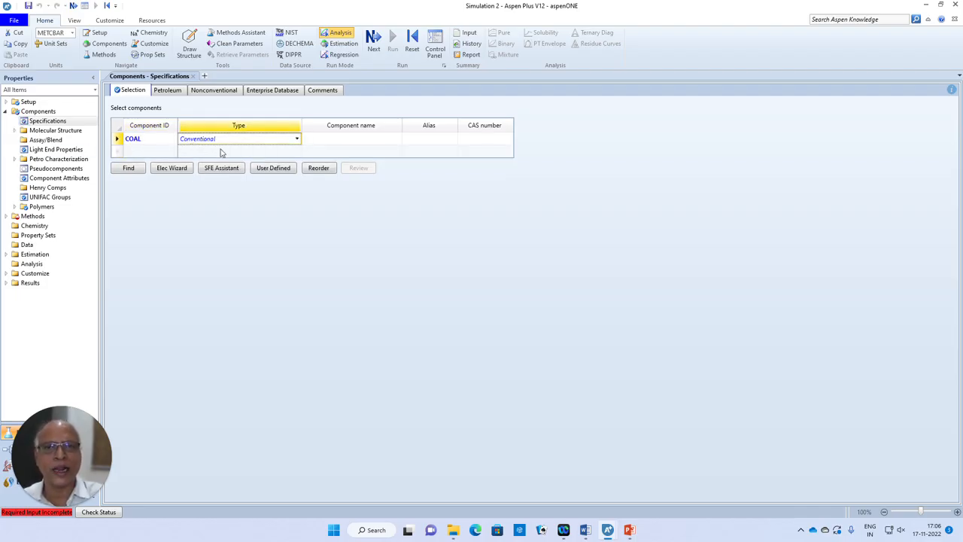
{"action": "left_click", "coordinate": [297, 139]}
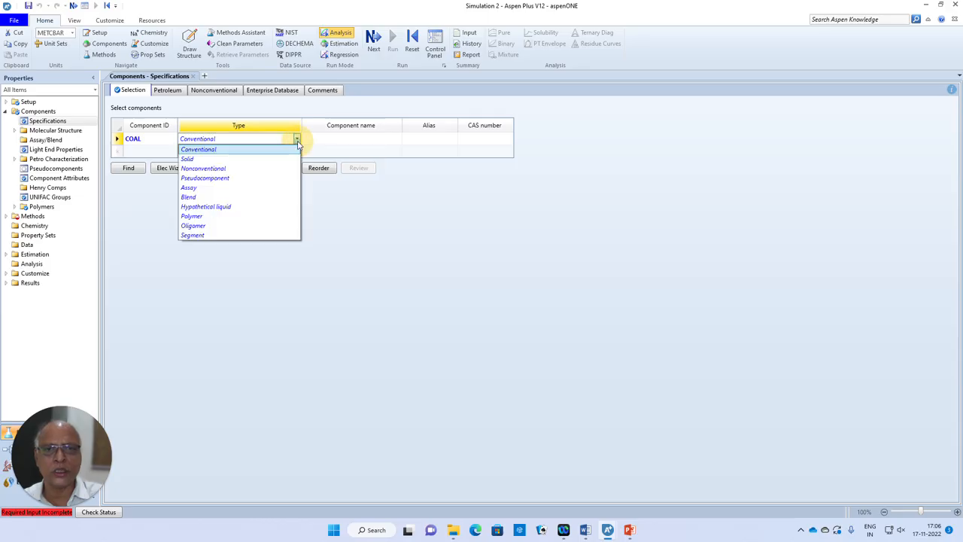
{"action": "left_click", "coordinate": [230, 168]}
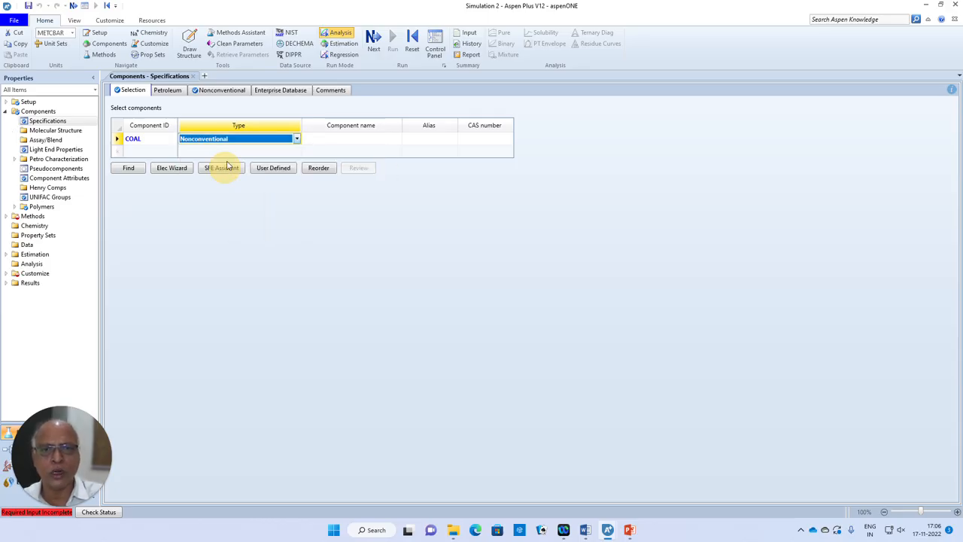
Add ASH as the second component and set its type to Nonconventional
{"action": "left_click", "coordinate": [143, 151]}
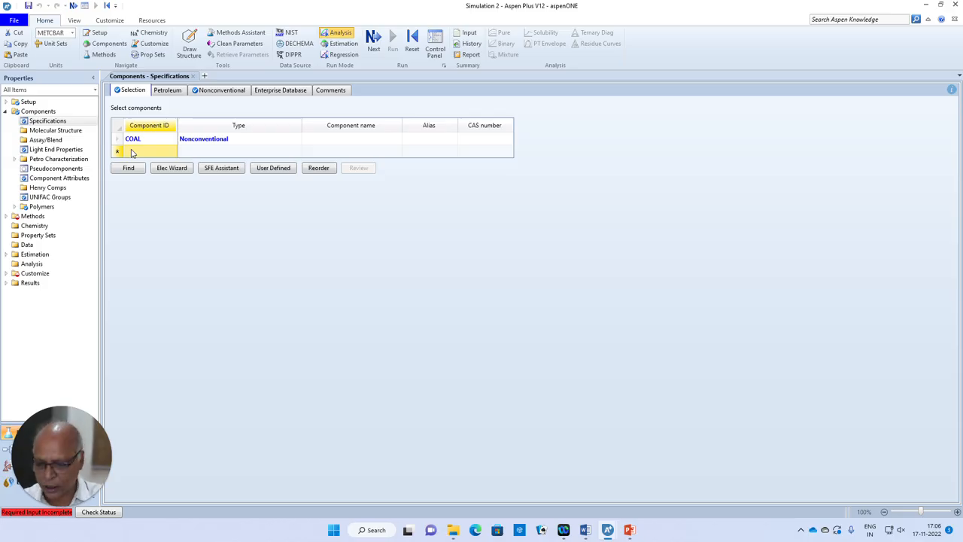
{"action": "type", "text": "ASH"}
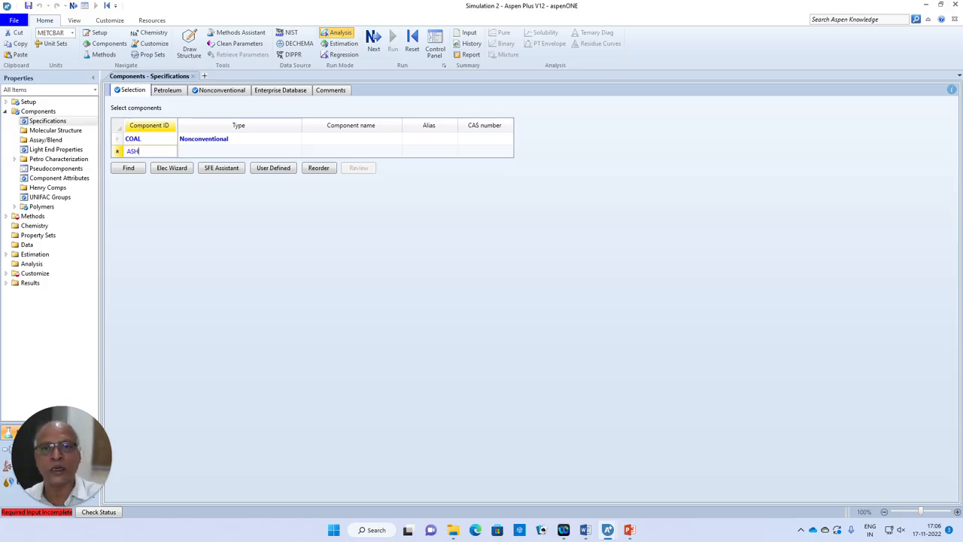
{"action": "key", "text": "Return"}
{"action": "left_click", "coordinate": [297, 152]}
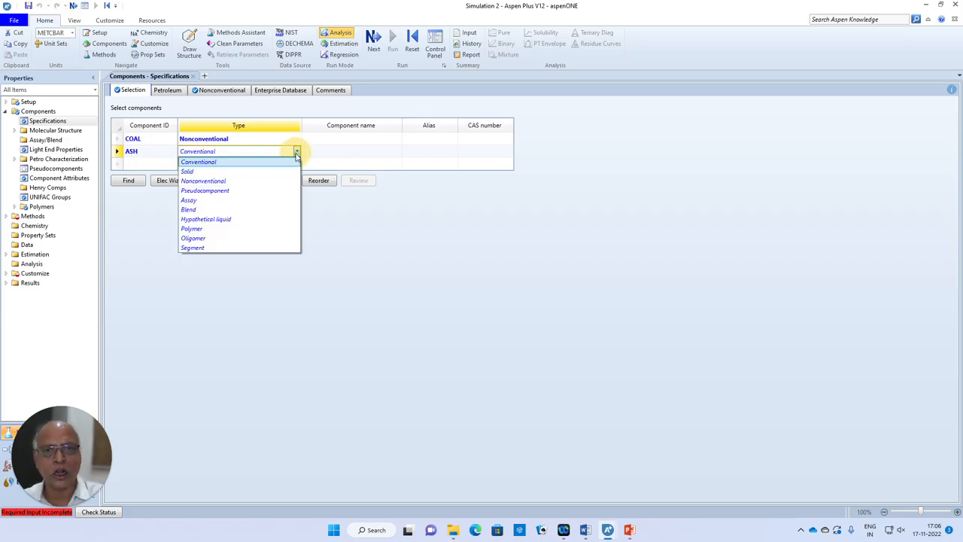
{"action": "left_click", "coordinate": [230, 181]}
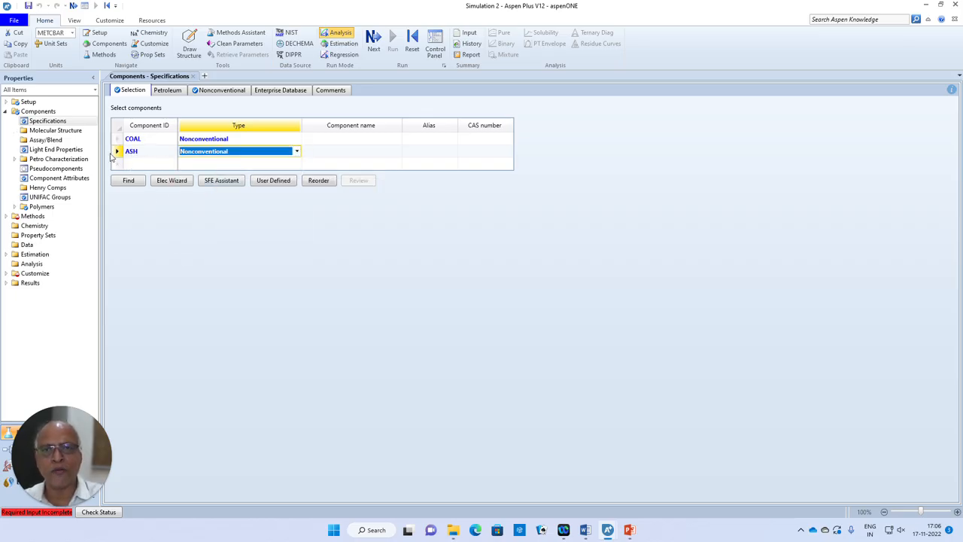
Add C, H2 and N2 as conventional components below ASH in the component list
{"action": "left_click", "coordinate": [139, 167]}
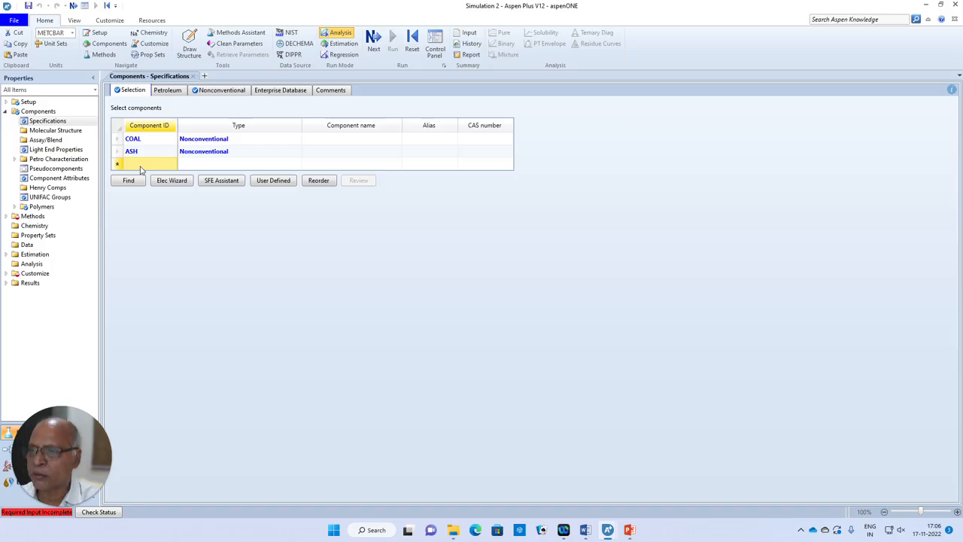
{"action": "type", "text": "C"}
{"action": "key", "text": "Return"}
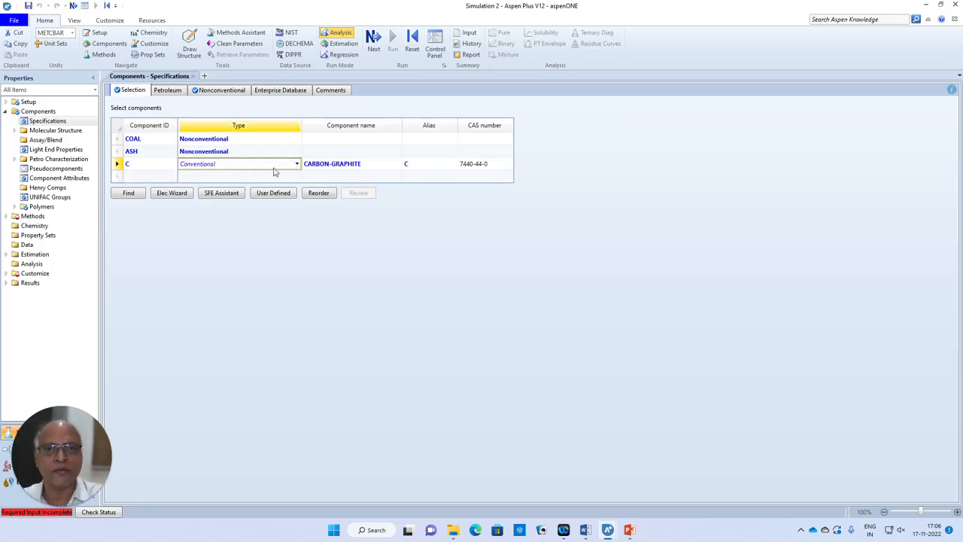
{"action": "left_click", "coordinate": [137, 178]}
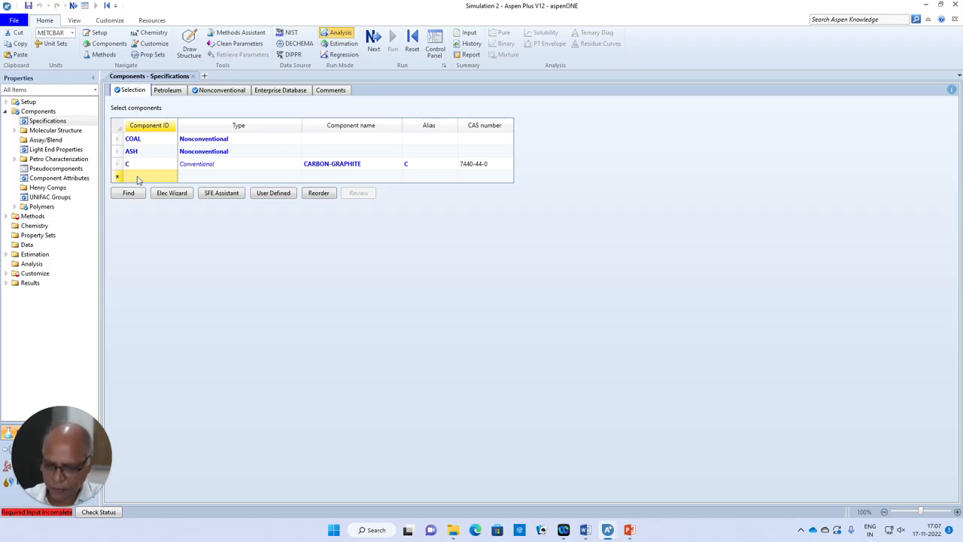
{"action": "type", "text": "H2"}
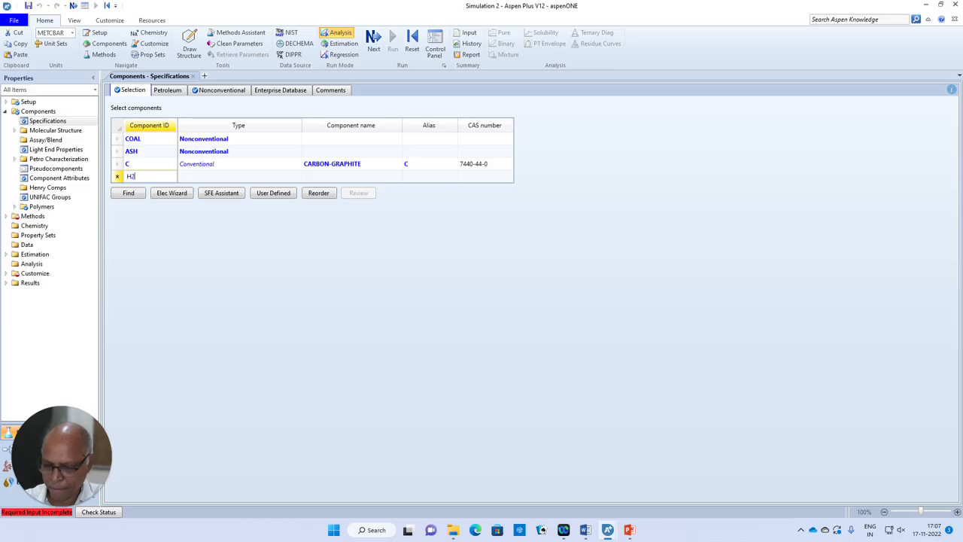
{"action": "key", "text": "Return"}
{"action": "left_click", "coordinate": [141, 190]}
{"action": "type", "text": "N2"}
{"action": "key", "text": "Return"}
Add CL2 and S as conventional components below N2 in the component list
{"action": "left_click", "coordinate": [140, 202]}
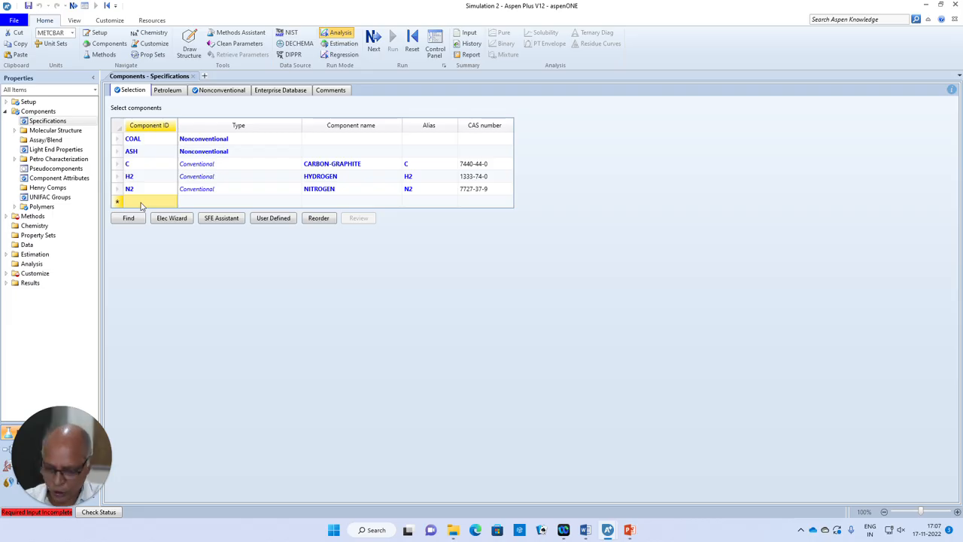
{"action": "type", "text": "C"}
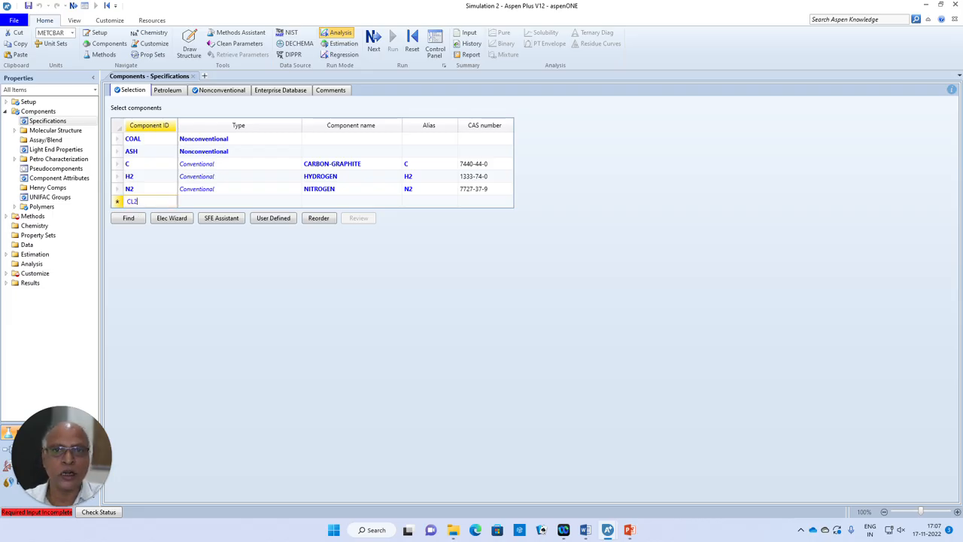
{"action": "type", "text": "L2"}
{"action": "key", "text": "Return"}
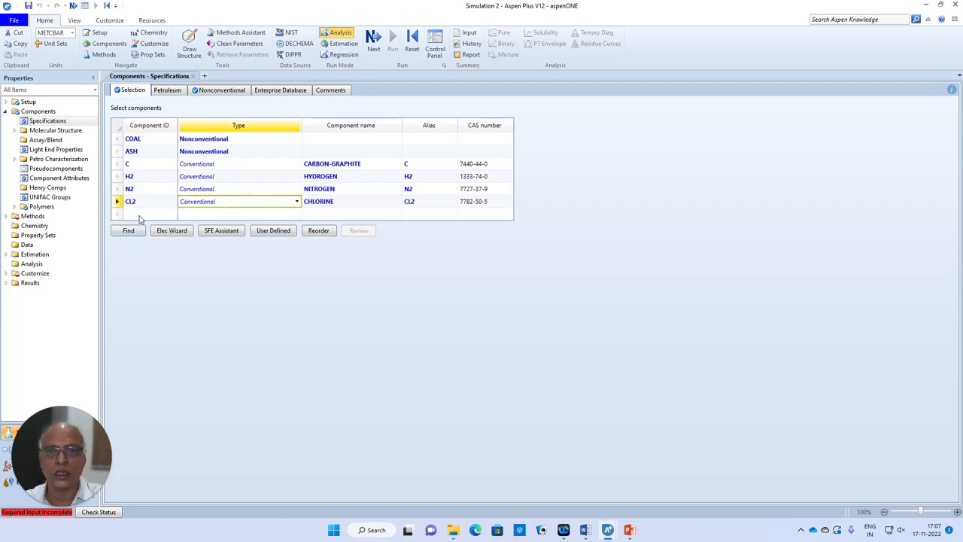
{"action": "left_click", "coordinate": [139, 215]}
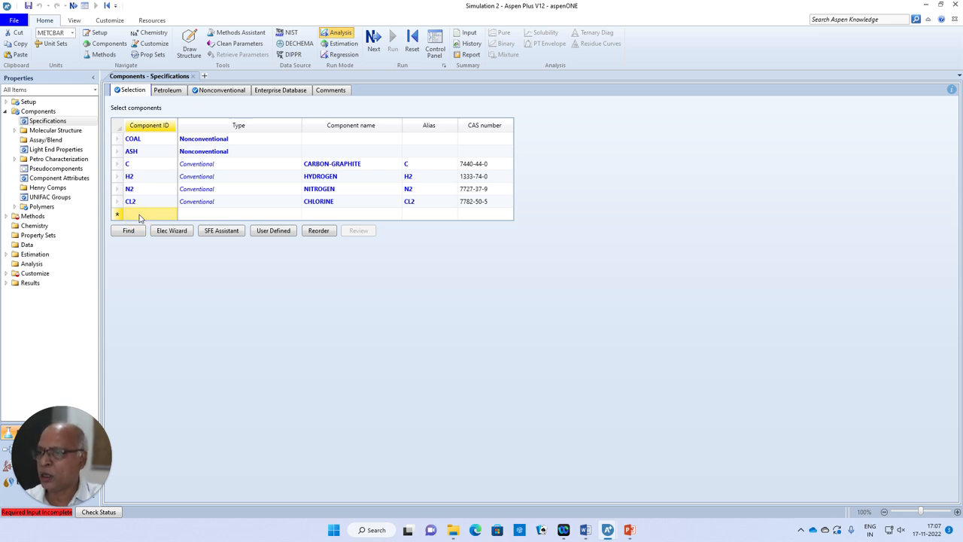
{"action": "type", "text": "S"}
{"action": "key", "text": "Return"}
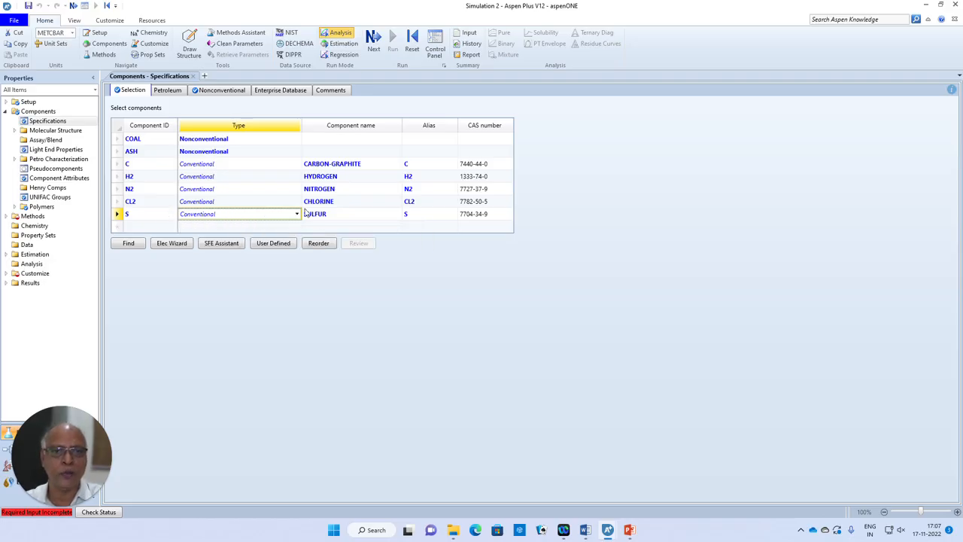
Add H2O, CO2 and SO2 as conventional components at the end of the component list
{"action": "left_click", "coordinate": [147, 229]}
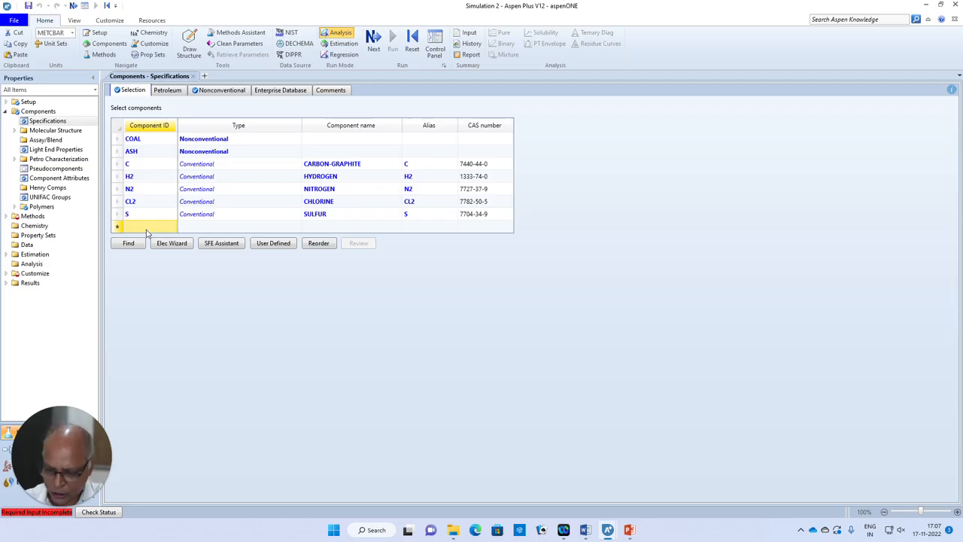
{"action": "type", "text": "H2O"}
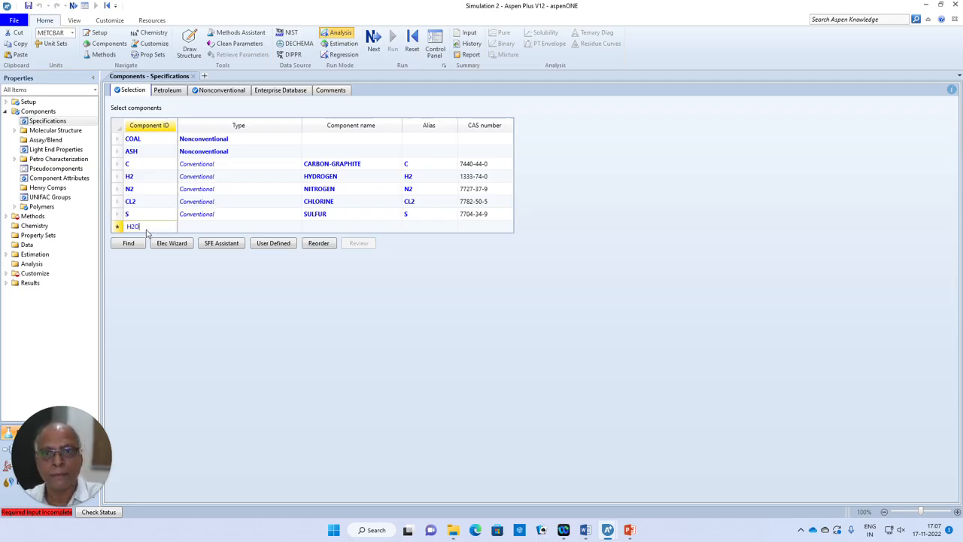
{"action": "key", "text": "Return"}
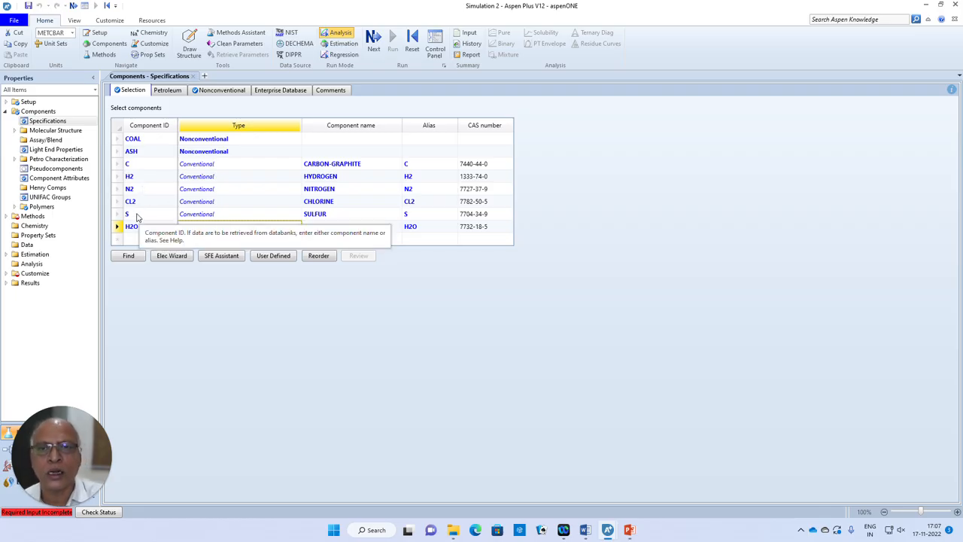
{"action": "left_click", "coordinate": [136, 241]}
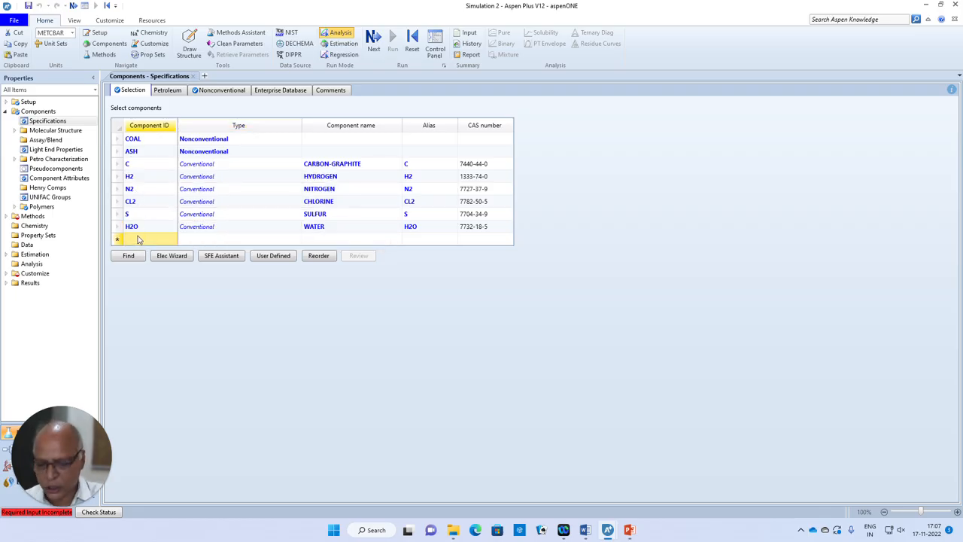
{"action": "type", "text": "CO"}
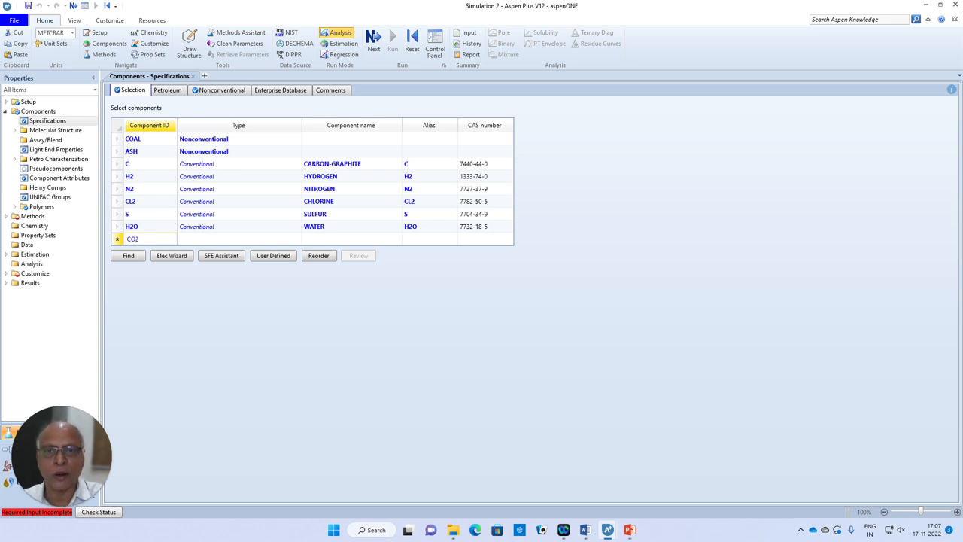
{"action": "type", "text": "2"}
{"action": "key", "text": "Return"}
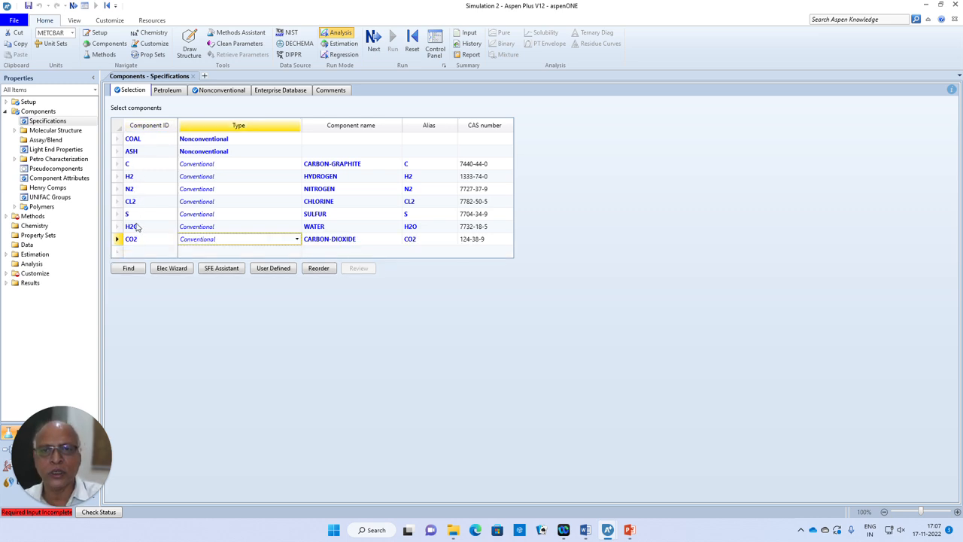
{"action": "left_click", "coordinate": [142, 252]}
{"action": "type", "text": "SO"}
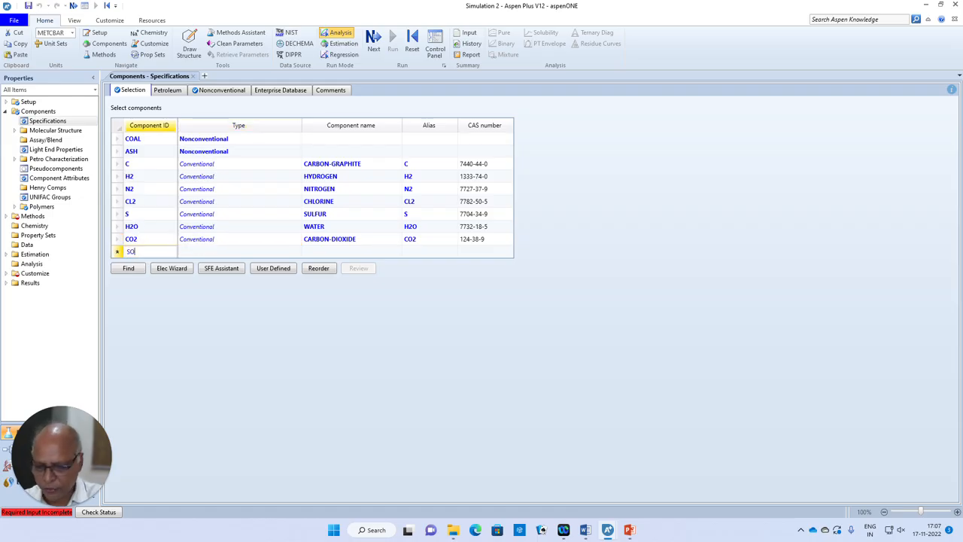
{"action": "type", "text": "2"}
{"action": "key", "text": "Return"}
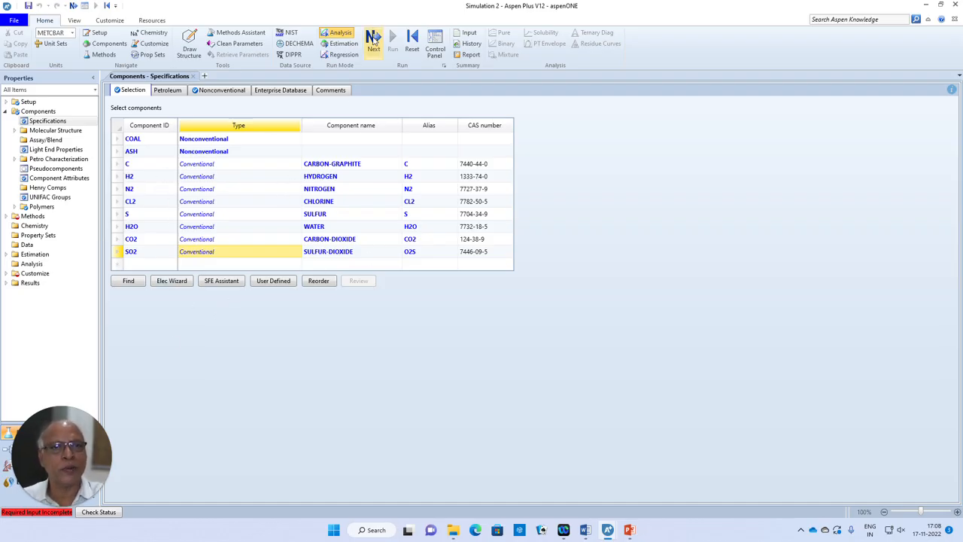
Proceed to the property method specifications and set the global method to IDEAL
{"action": "left_click", "coordinate": [373, 40]}
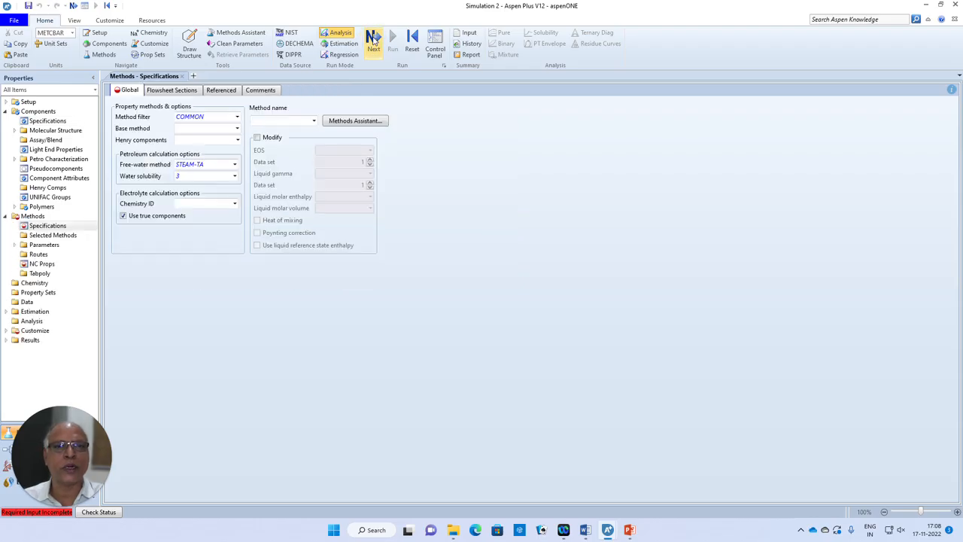
{"action": "left_click", "coordinate": [314, 121]}
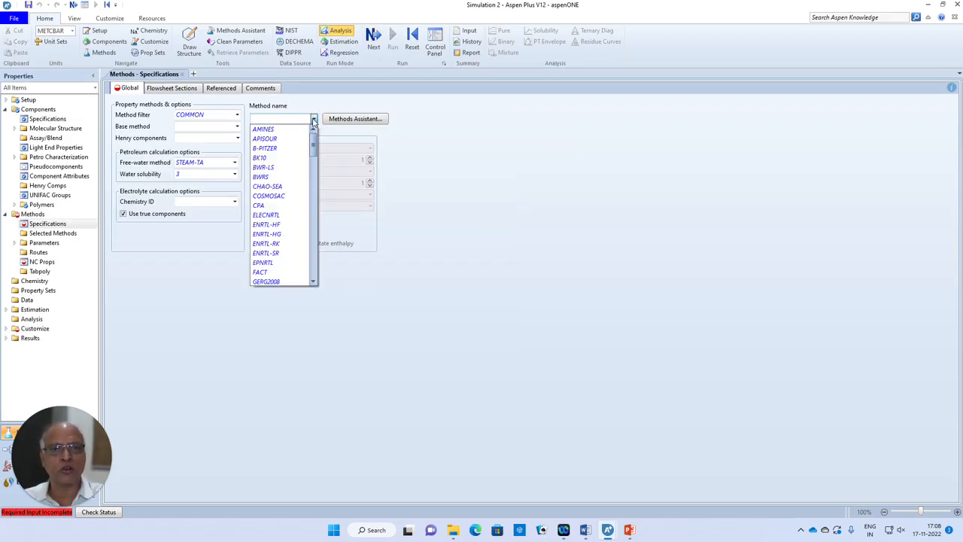
{"action": "left_click_drag", "start_coordinate": [314, 147], "coordinate": [314, 183]}
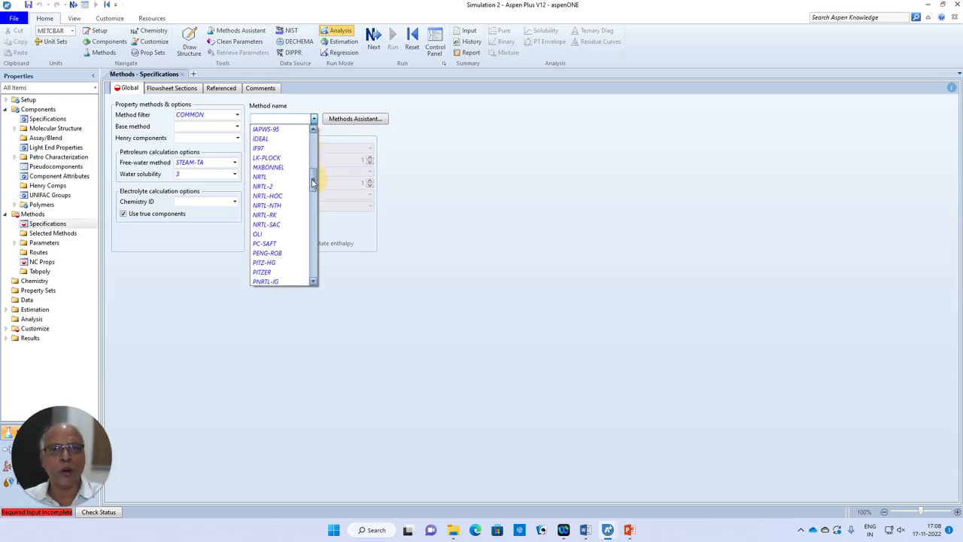
{"action": "left_click", "coordinate": [262, 139]}
{"action": "left_click", "coordinate": [440, 195]}
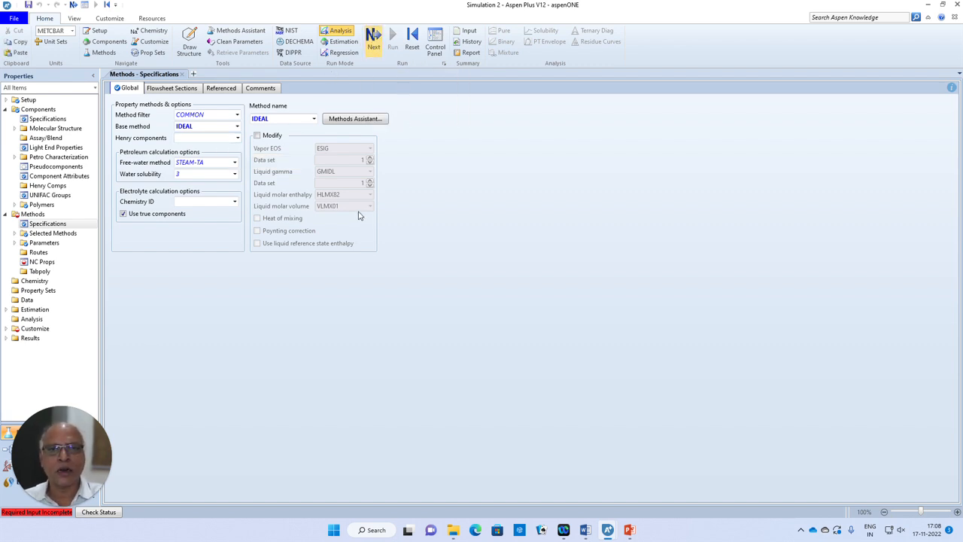
Set the nonconventional property models for COAL to HCOALGEN for enthalpy and DCOALIGT for density
{"action": "key", "text": "F4"}
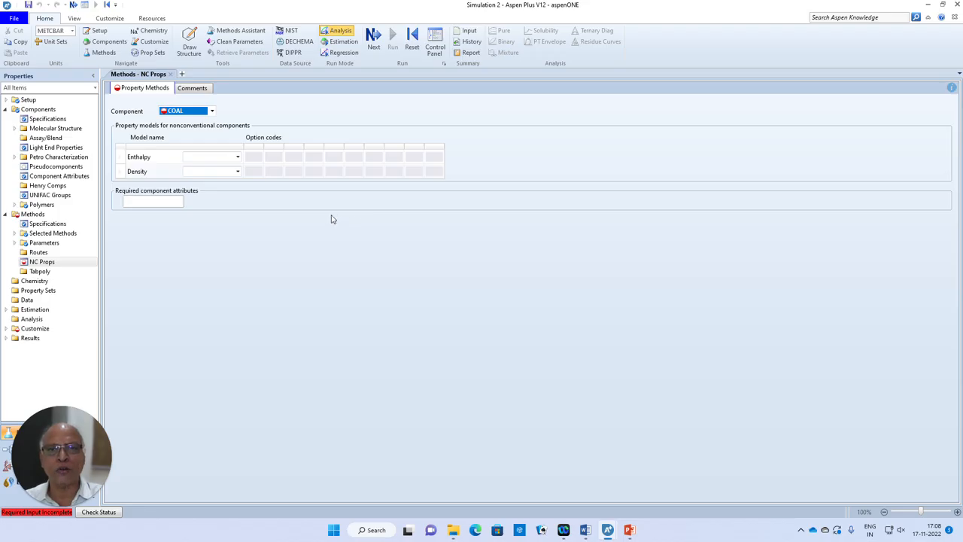
{"action": "left_click", "coordinate": [237, 158]}
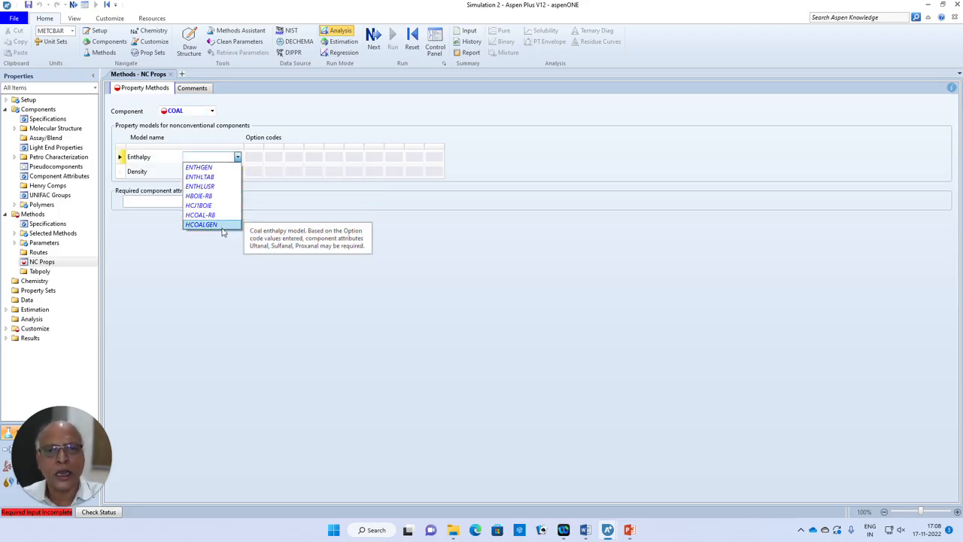
{"action": "left_click", "coordinate": [218, 226]}
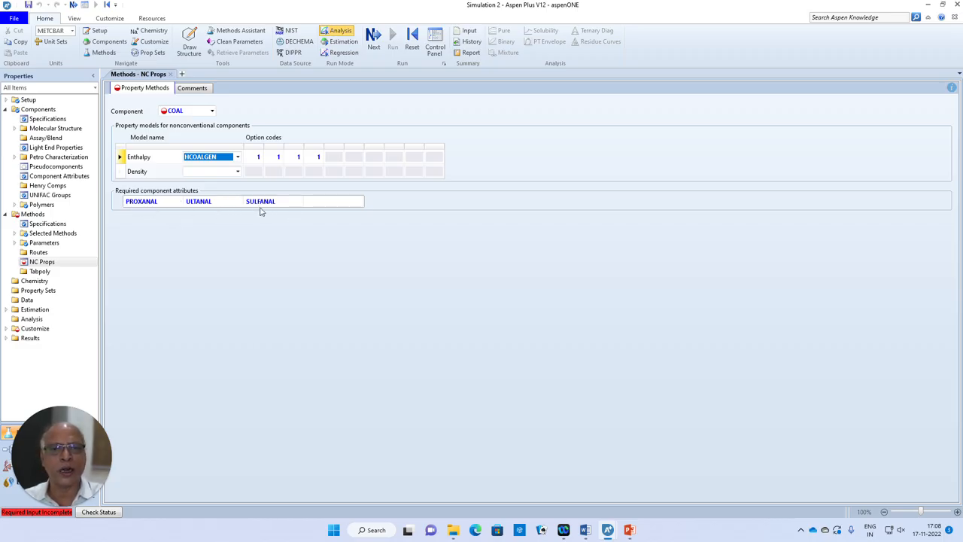
{"action": "left_click", "coordinate": [237, 172]}
{"action": "left_click", "coordinate": [237, 172]}
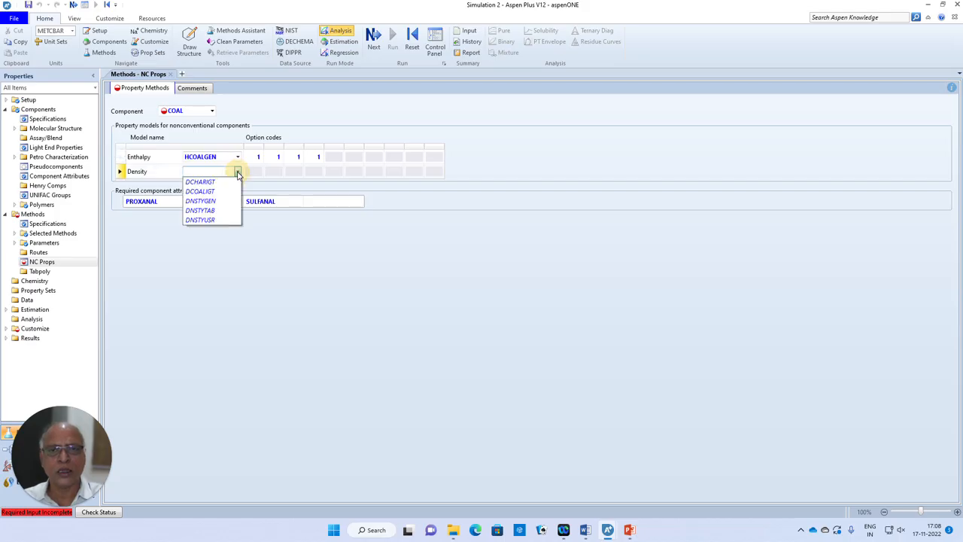
{"action": "left_click", "coordinate": [219, 191]}
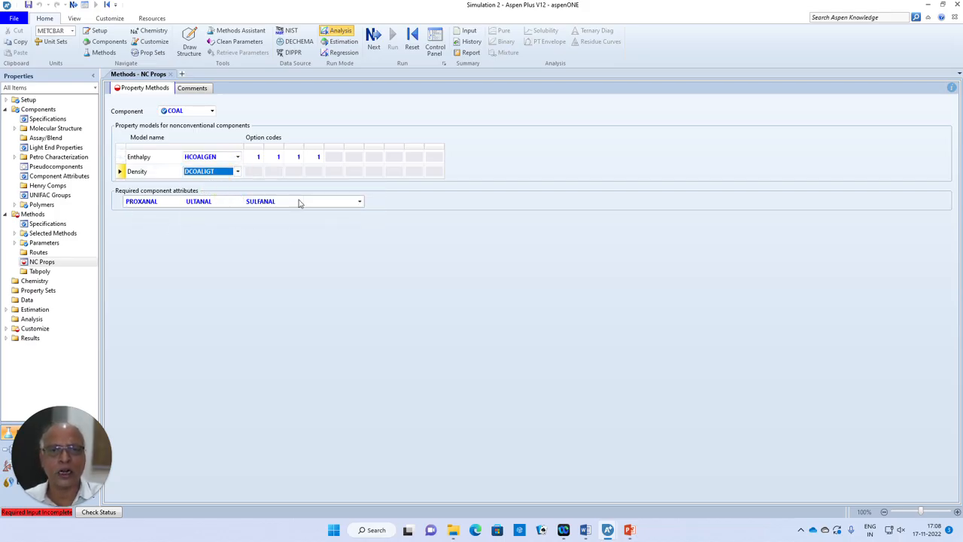
{"action": "left_click", "coordinate": [307, 263]}
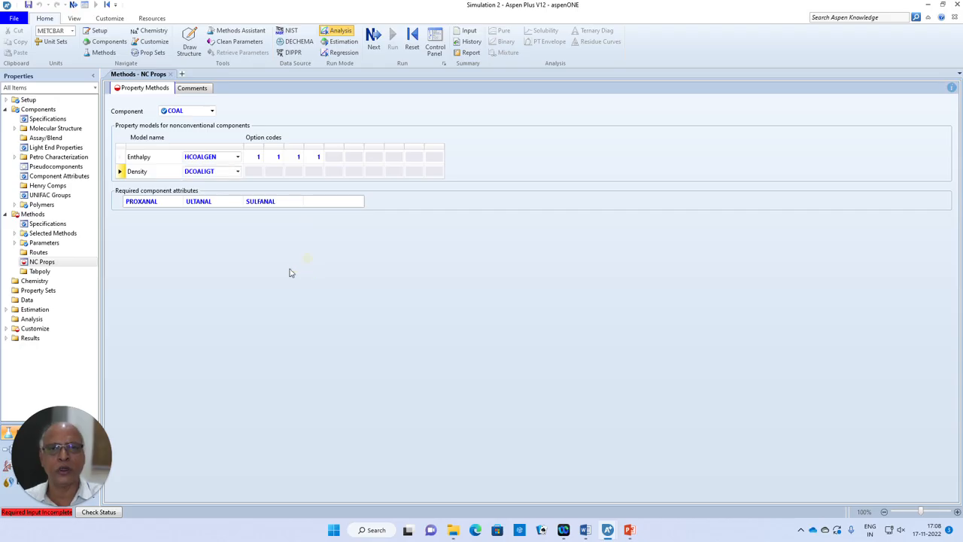
Set the nonconventional property models for ASH to HCOALGEN for enthalpy and DCOALIGT for density
{"action": "left_click", "coordinate": [212, 111]}
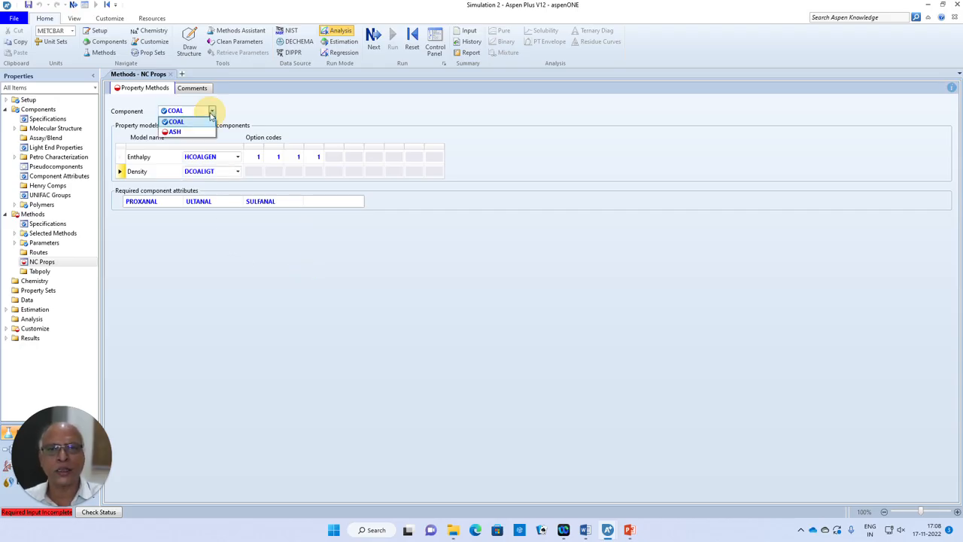
{"action": "left_click", "coordinate": [173, 132]}
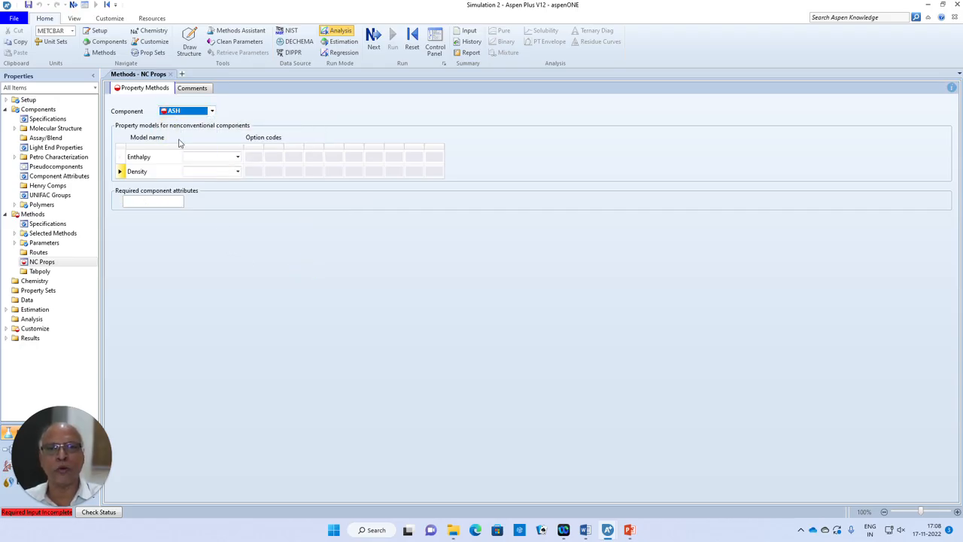
{"action": "left_click", "coordinate": [237, 156]}
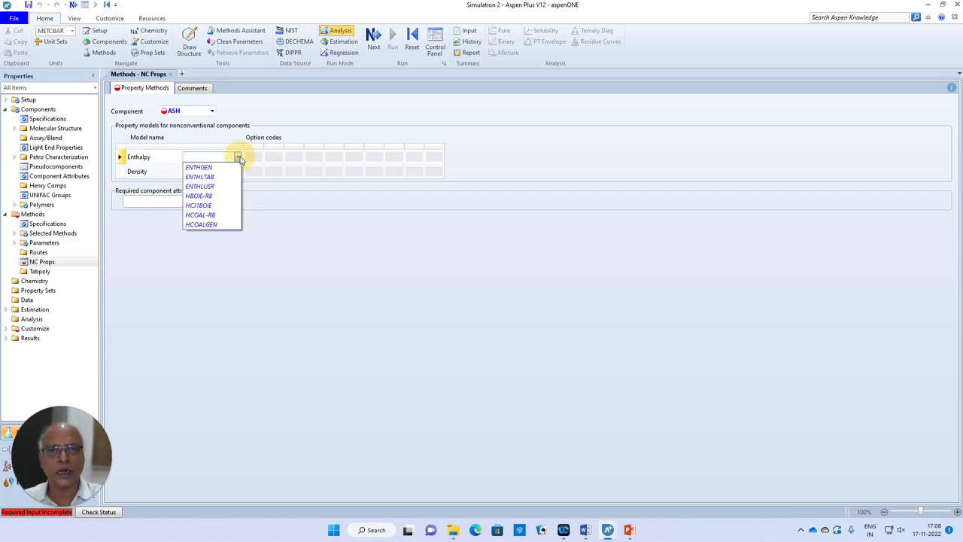
{"action": "left_click", "coordinate": [217, 224]}
{"action": "left_click", "coordinate": [237, 171]}
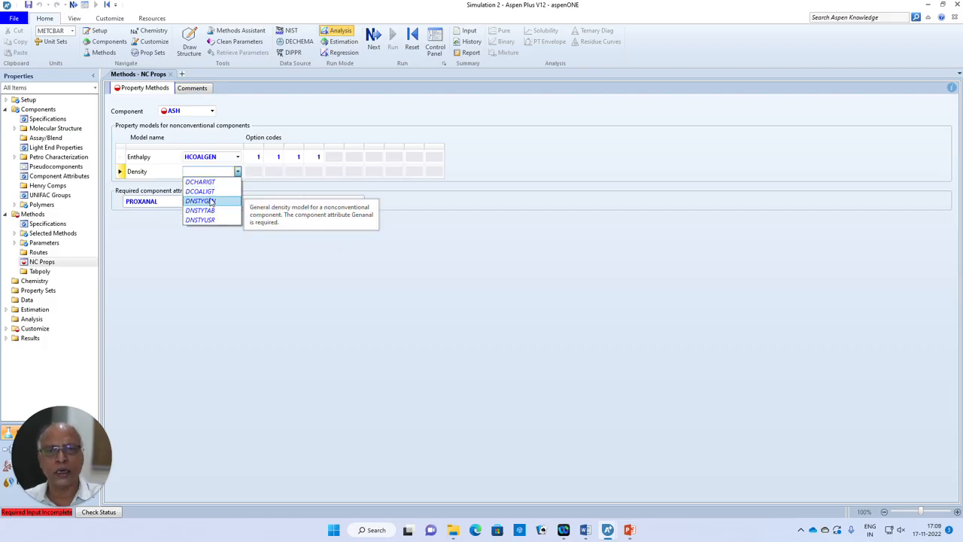
{"action": "left_click", "coordinate": [207, 191]}
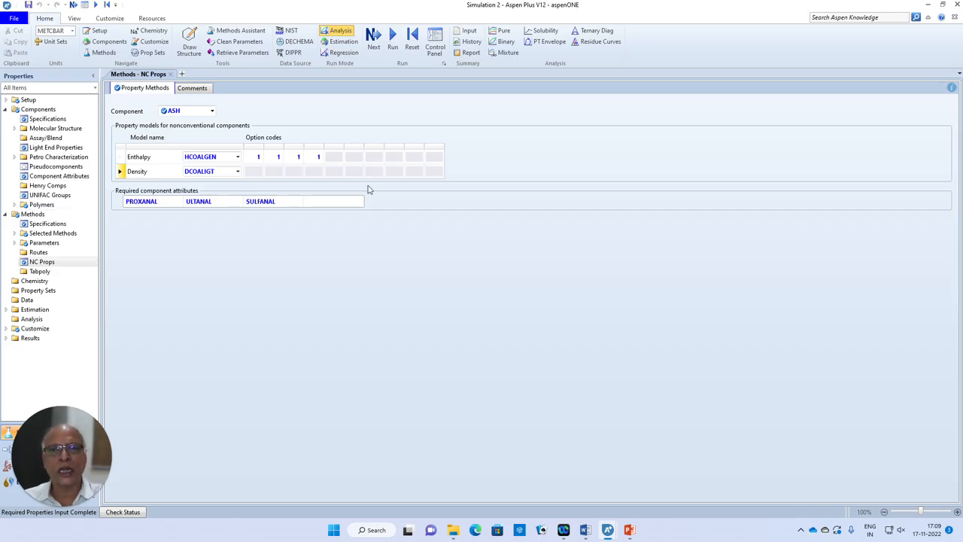
Proceed from the completed property input to the Simulation environment
{"action": "left_click", "coordinate": [374, 37]}
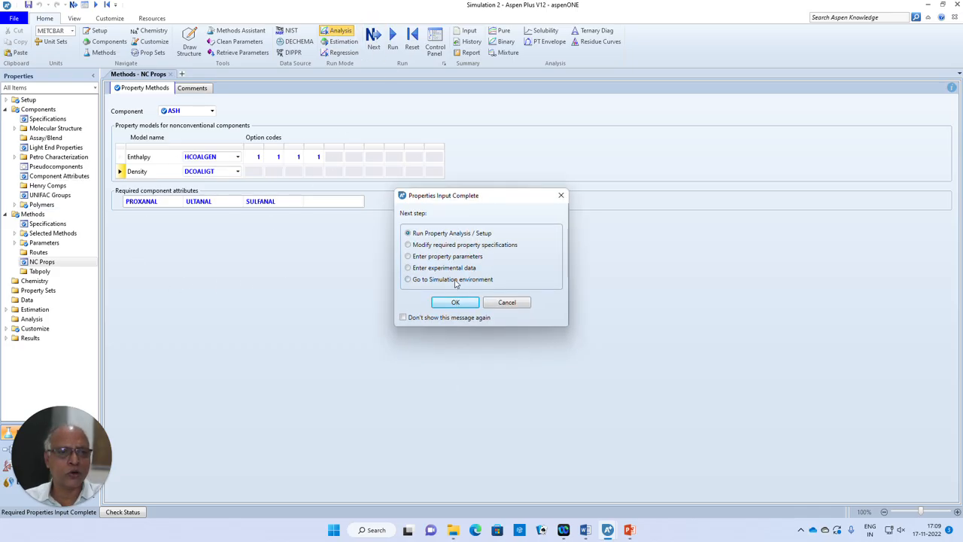
{"action": "left_click", "coordinate": [456, 279]}
{"action": "left_click", "coordinate": [456, 304]}
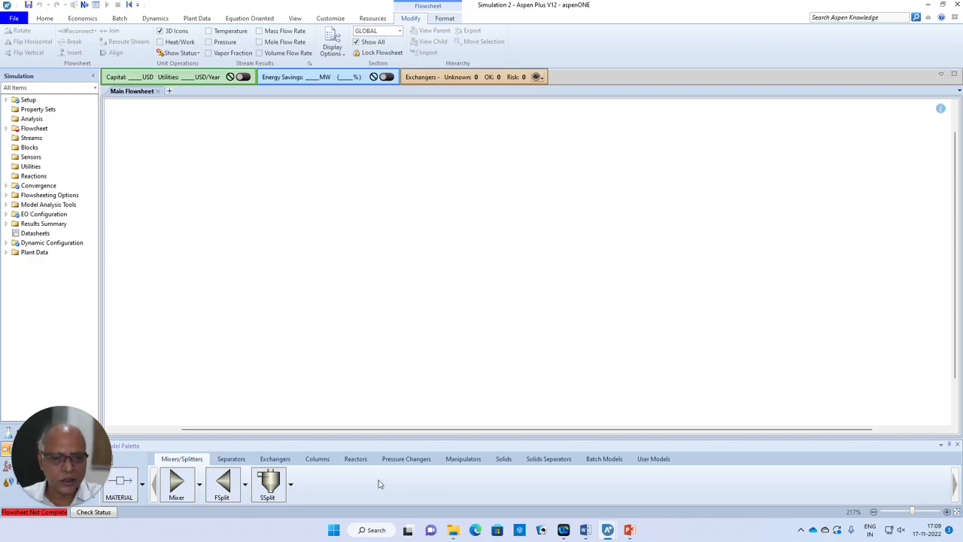
Place an RYield reactor block on the empty main flowsheet, leaving room for a feed stream before it
{"action": "left_click", "coordinate": [354, 461]}
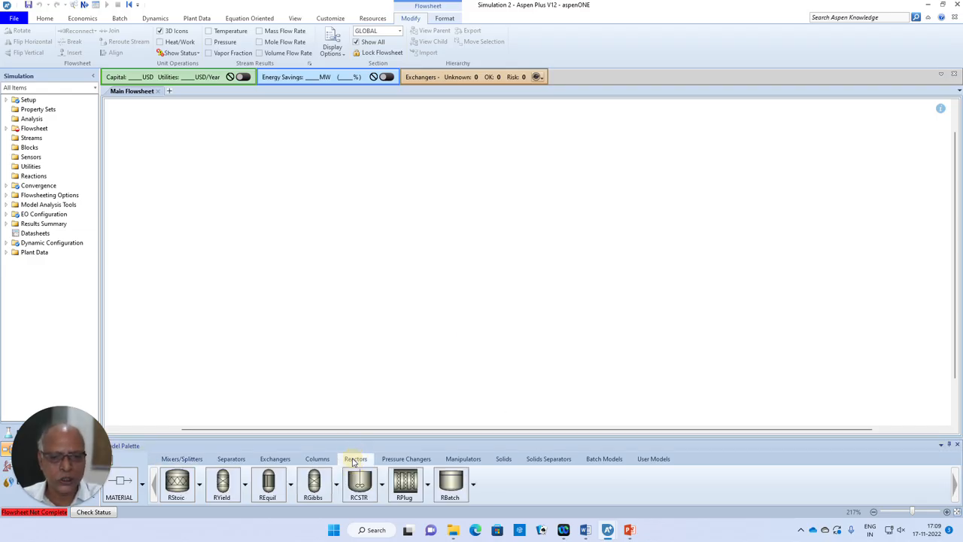
{"action": "left_click", "coordinate": [226, 483]}
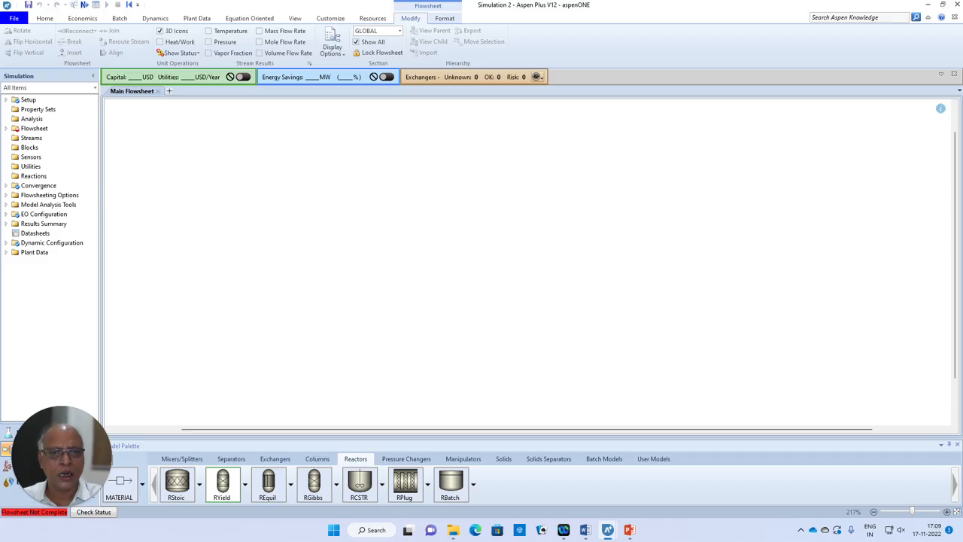
{"action": "left_click", "coordinate": [272, 232]}
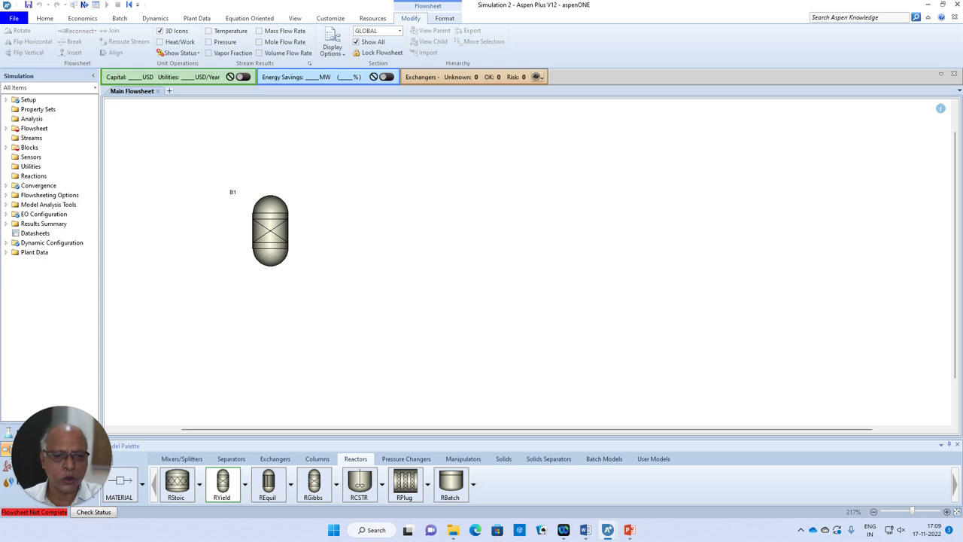
Place an SSplit substream splitter block on the flowsheet, just downstream of the RYield reactor
{"action": "left_click", "coordinate": [236, 459]}
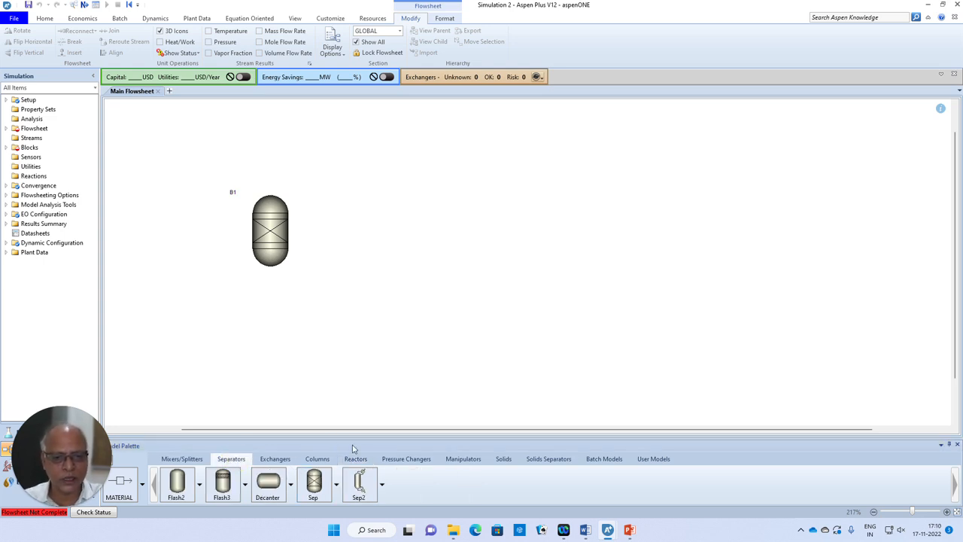
{"action": "left_click", "coordinate": [184, 459]}
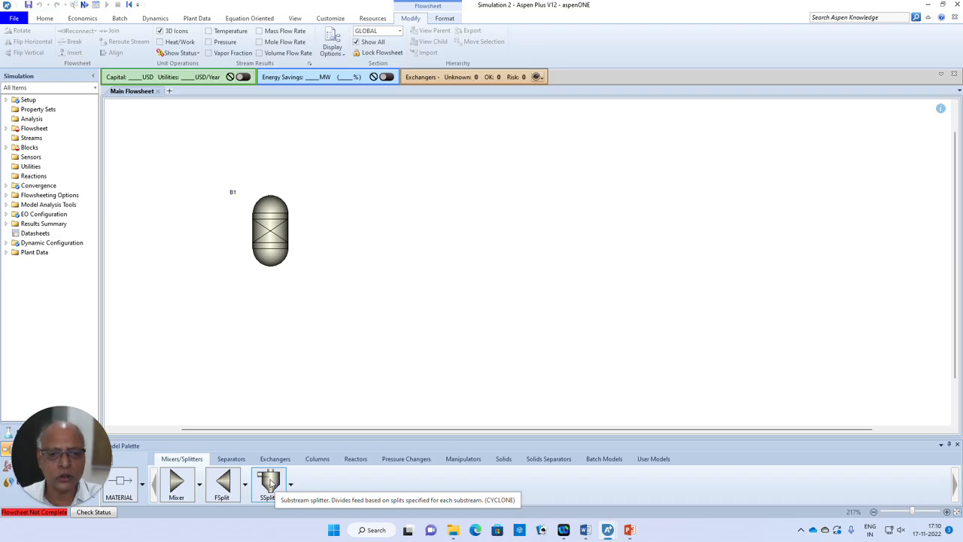
{"action": "left_click", "coordinate": [270, 485]}
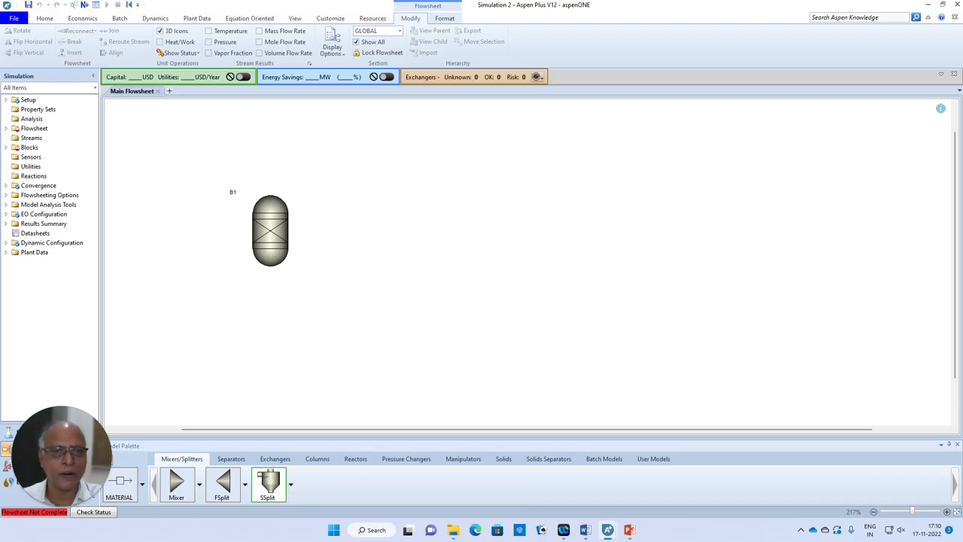
{"action": "left_click", "coordinate": [385, 230]}
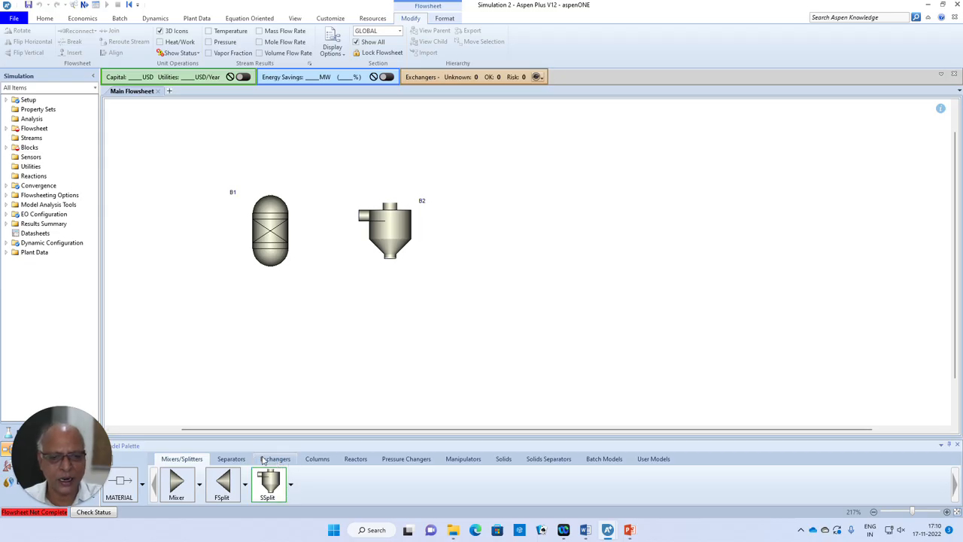
Place an RStoic reactor block downstream of the SSplit block and end block placement
{"action": "left_click", "coordinate": [347, 460]}
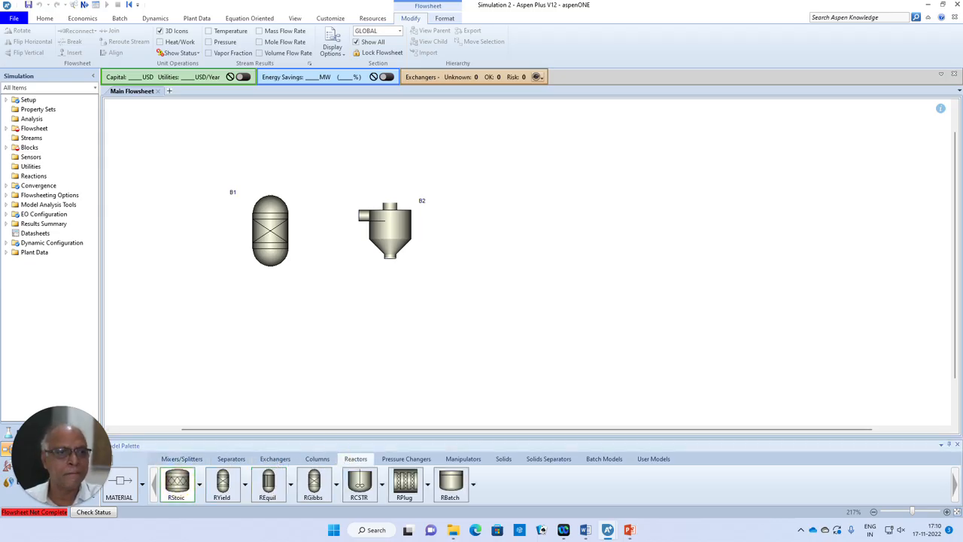
{"action": "left_click", "coordinate": [521, 231]}
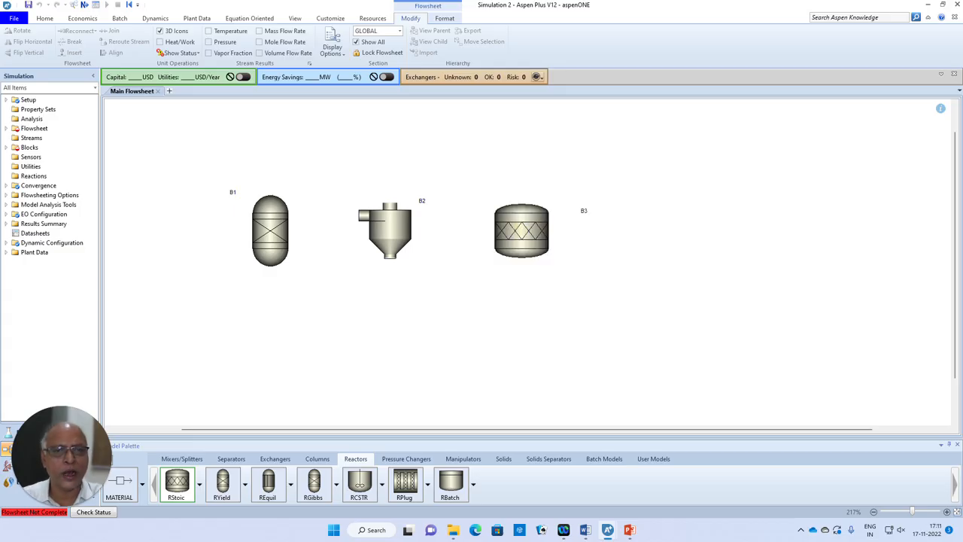
{"action": "right_click", "coordinate": [307, 305]}
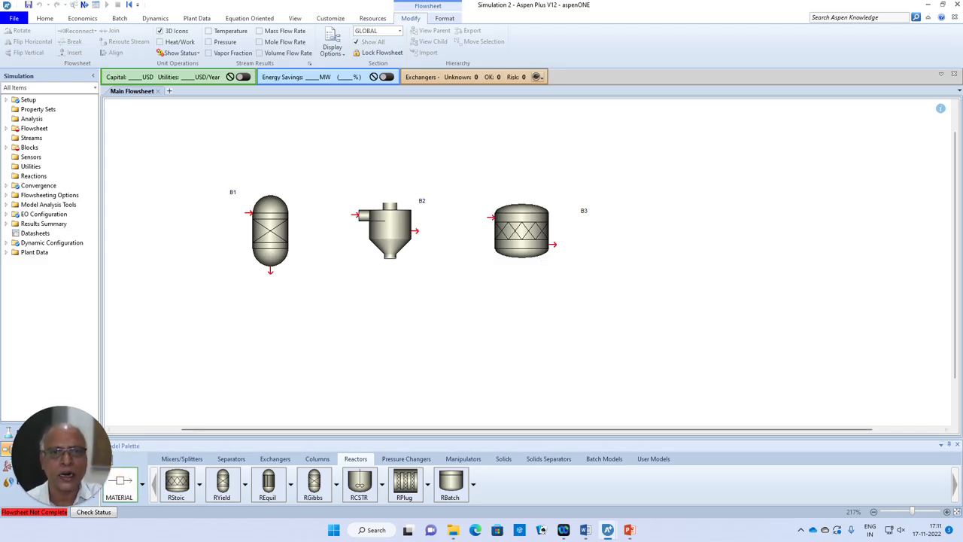
Draw a material feed stream into the RYield reactor and connect the reactor's product to the SSplit inlet
{"action": "left_click", "coordinate": [250, 213]}
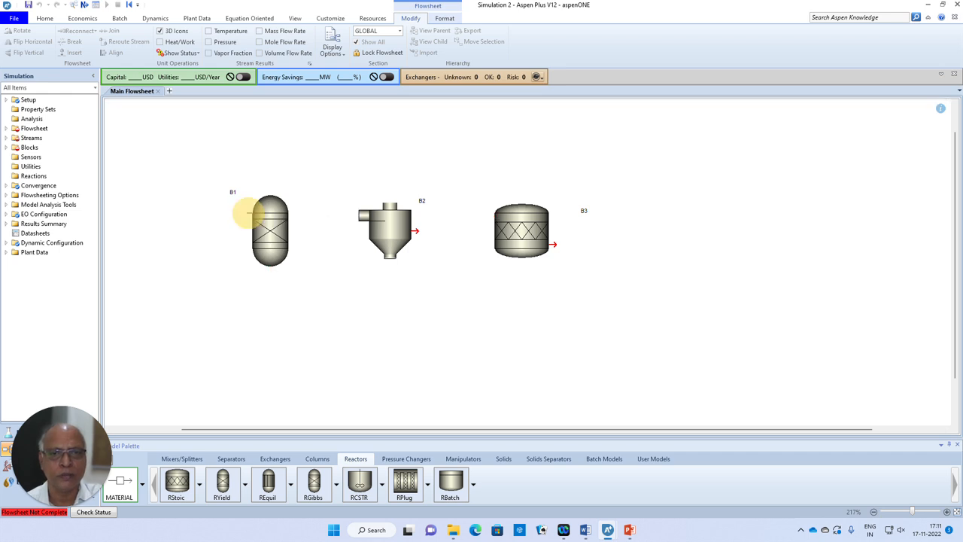
{"action": "left_click", "coordinate": [169, 213]}
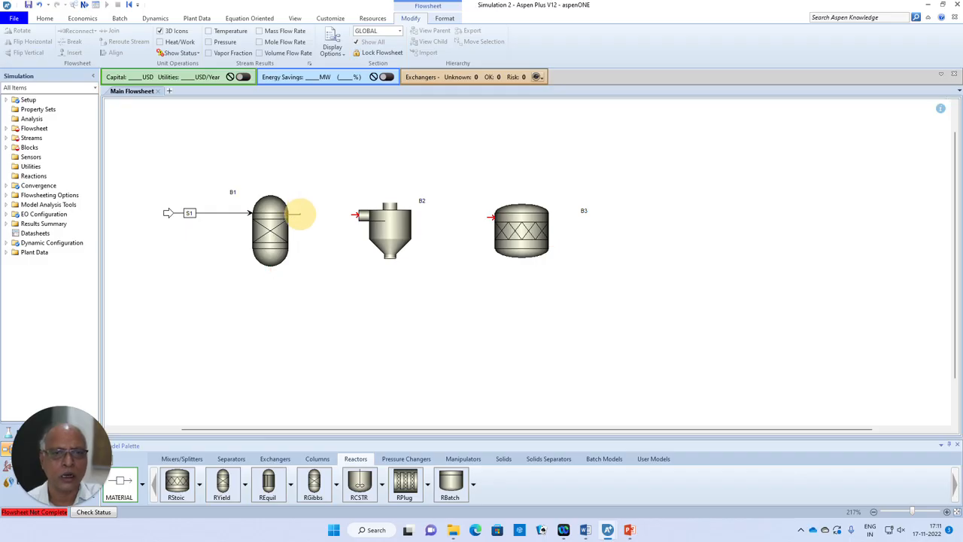
{"action": "left_click", "coordinate": [296, 212]}
{"action": "left_click", "coordinate": [359, 215]}
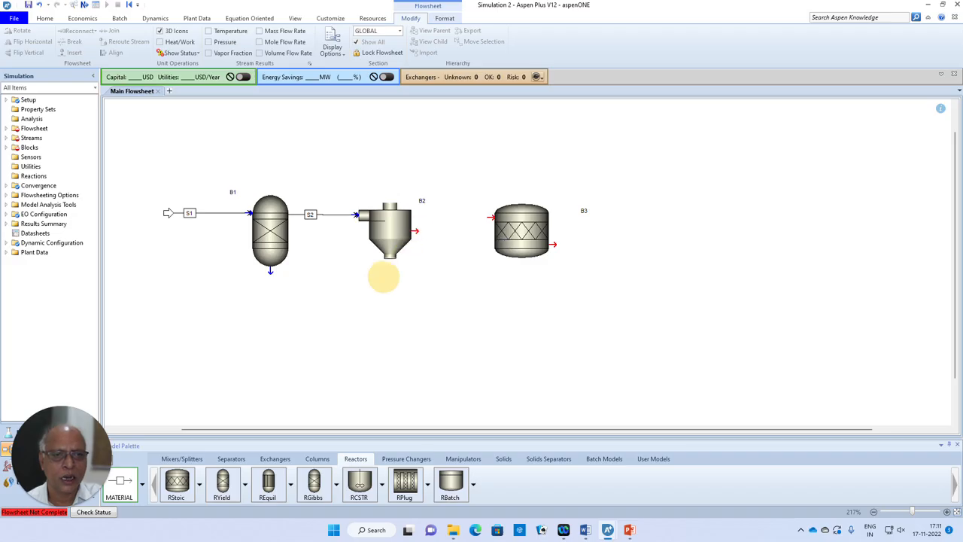
Draw two material outlet streams from the SSplit block, a free product from its base and one feeding the RStoic reactor
{"action": "left_click", "coordinate": [389, 276]}
{"action": "left_click", "coordinate": [485, 314]}
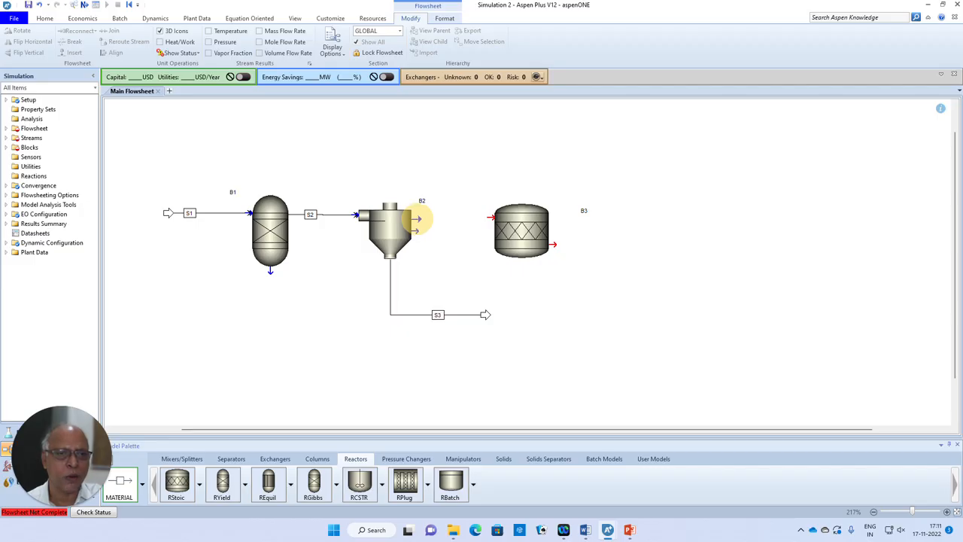
{"action": "left_click", "coordinate": [416, 218]}
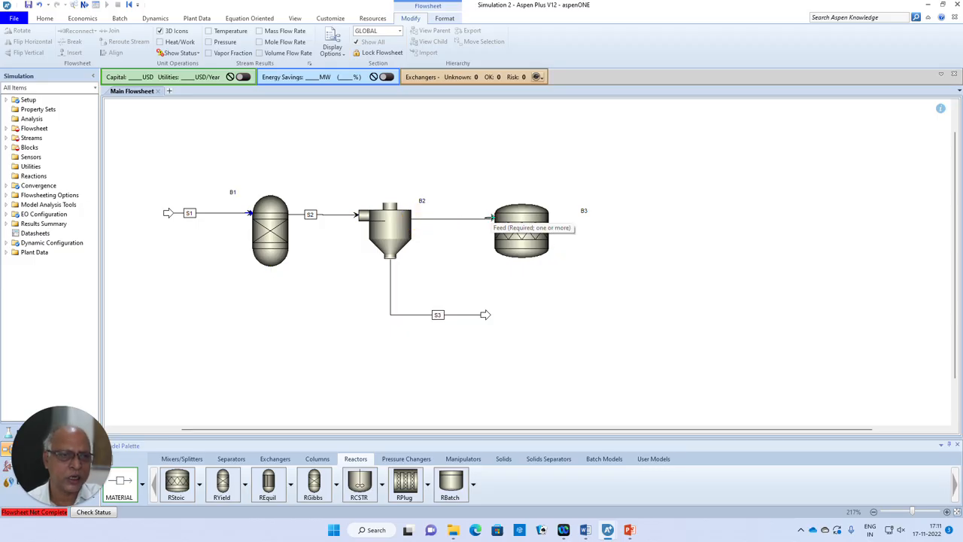
{"action": "left_click", "coordinate": [491, 217]}
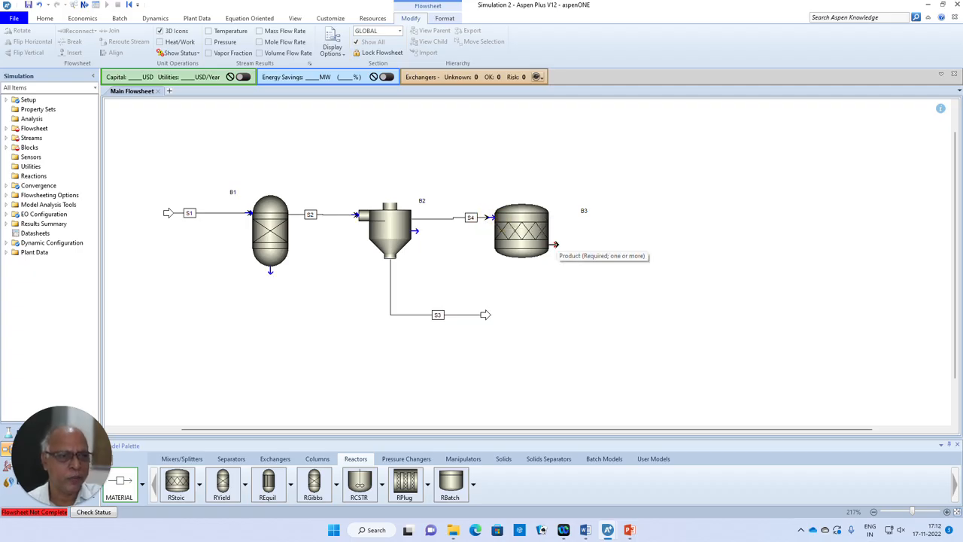
Draw a material product stream leaving the RStoic reactor
{"action": "left_click", "coordinate": [556, 244]}
{"action": "left_click", "coordinate": [654, 243]}
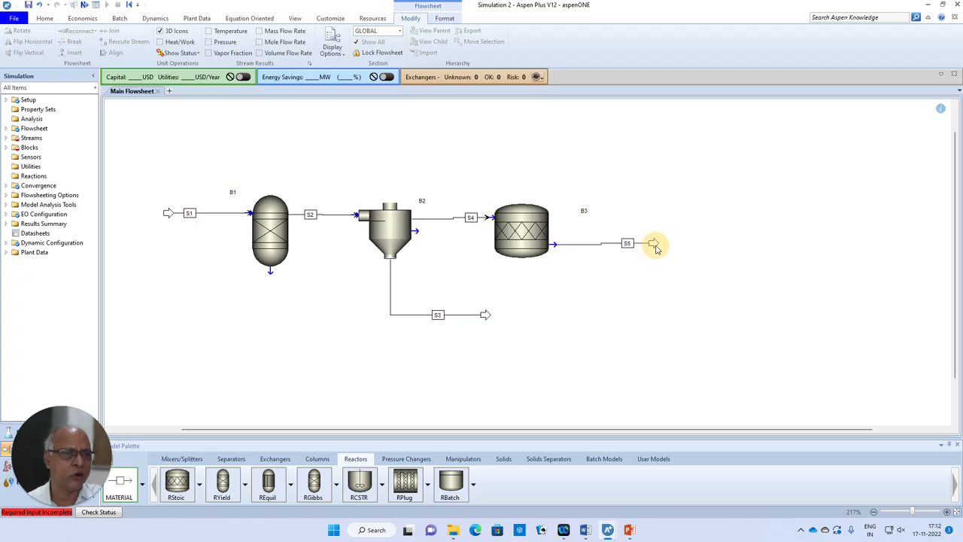
Rename the stream leaving the base of the SSplit block as ASH
{"action": "right_click", "coordinate": [437, 315]}
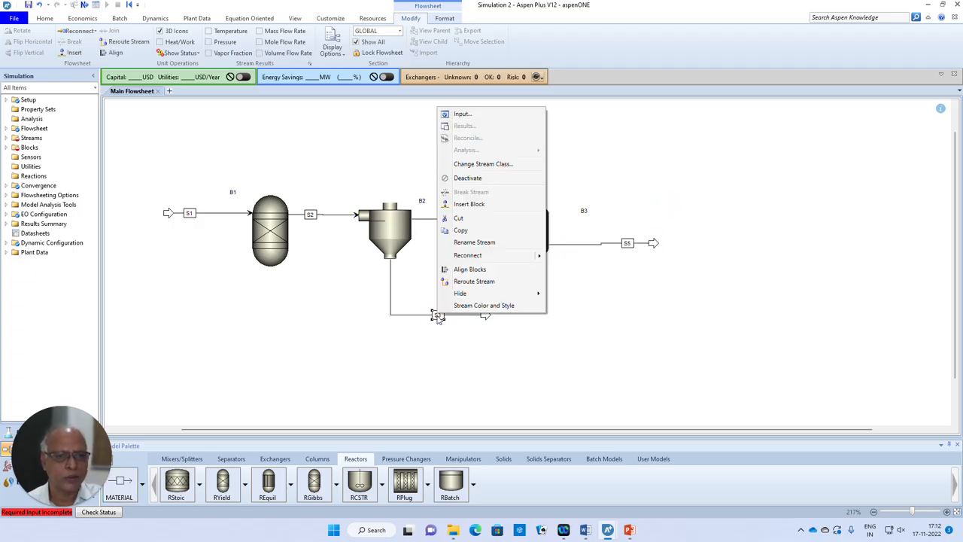
{"action": "left_click", "coordinate": [474, 244]}
{"action": "type", "text": "ASH"}
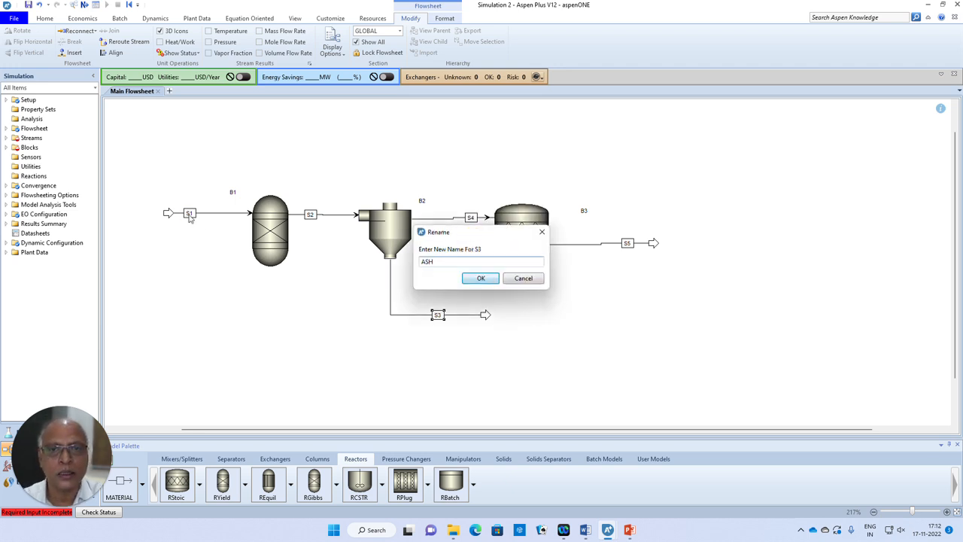
{"action": "left_click", "coordinate": [479, 279]}
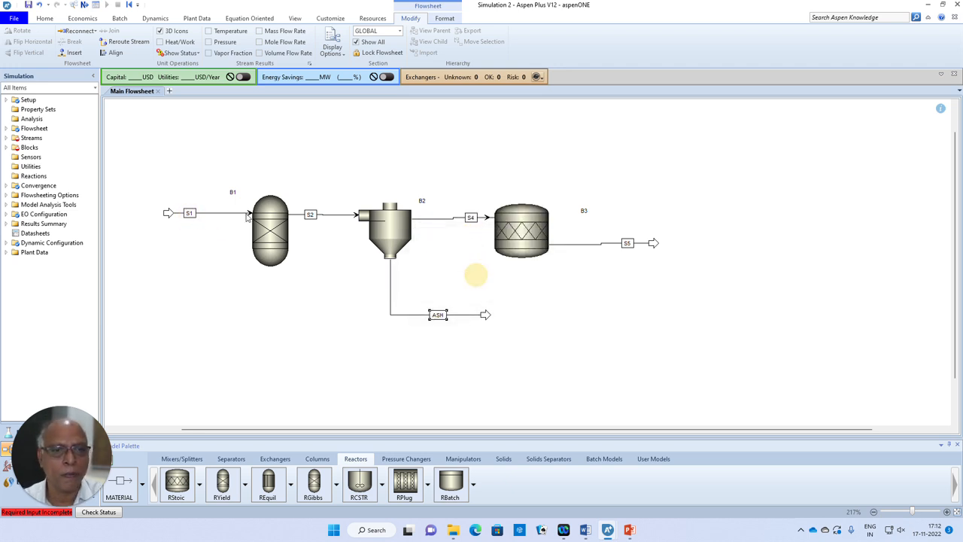
Rename the feed stream entering the RYield reactor as COAL
{"action": "right_click", "coordinate": [190, 217]}
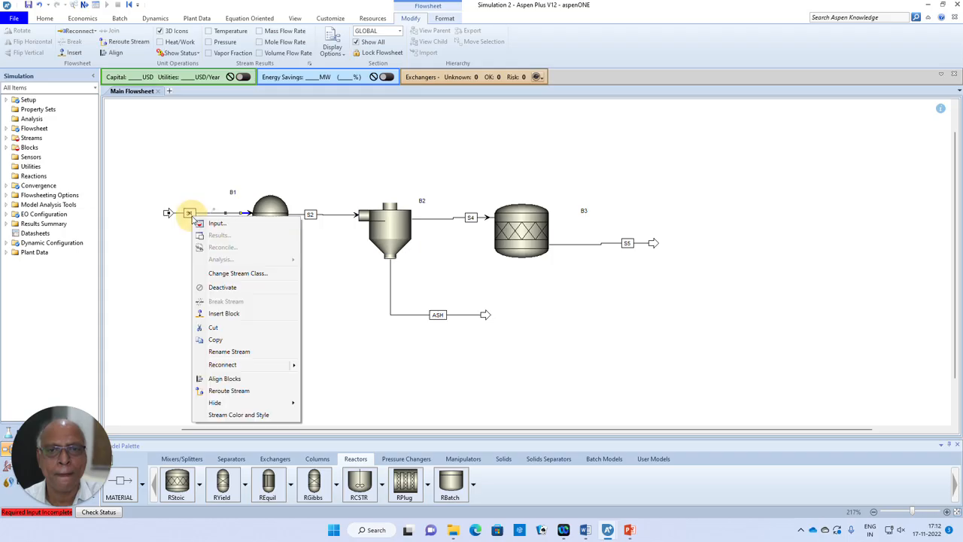
{"action": "left_click", "coordinate": [230, 354]}
{"action": "type", "text": "COAL"}
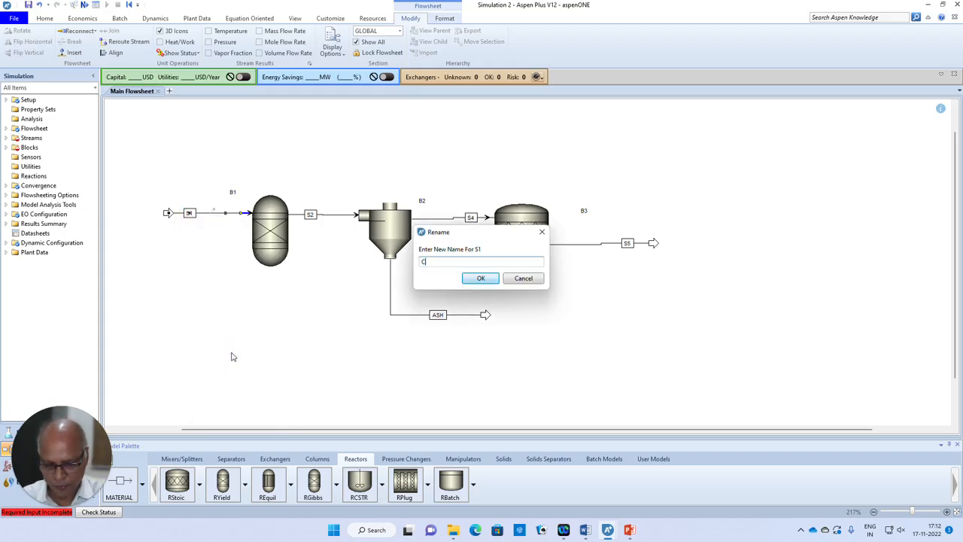
{"action": "left_click", "coordinate": [483, 281]}
{"action": "left_click", "coordinate": [347, 335]}
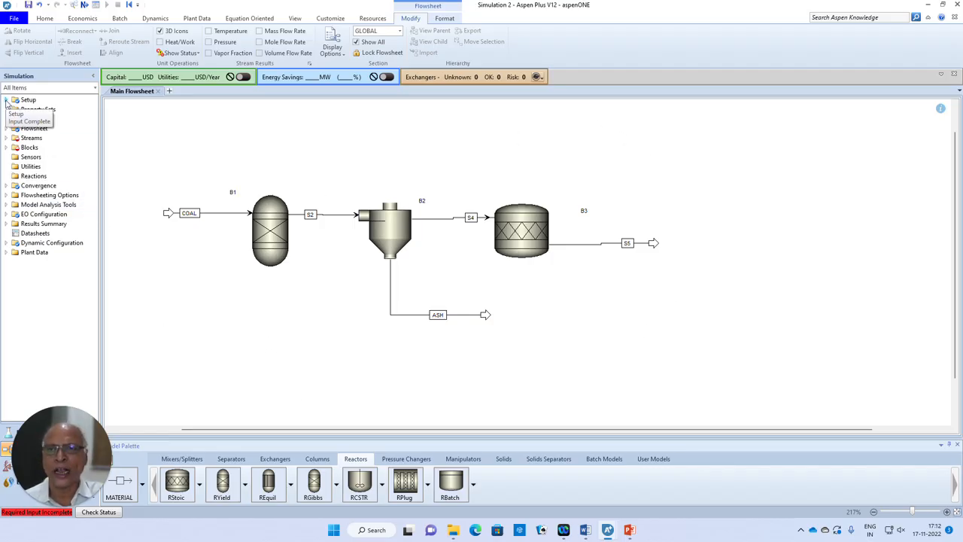
Examine the stream class choices for the GLOBAL section and the COAL stream's input form
{"action": "left_click", "coordinate": [6, 101]}
{"action": "left_click", "coordinate": [43, 130]}
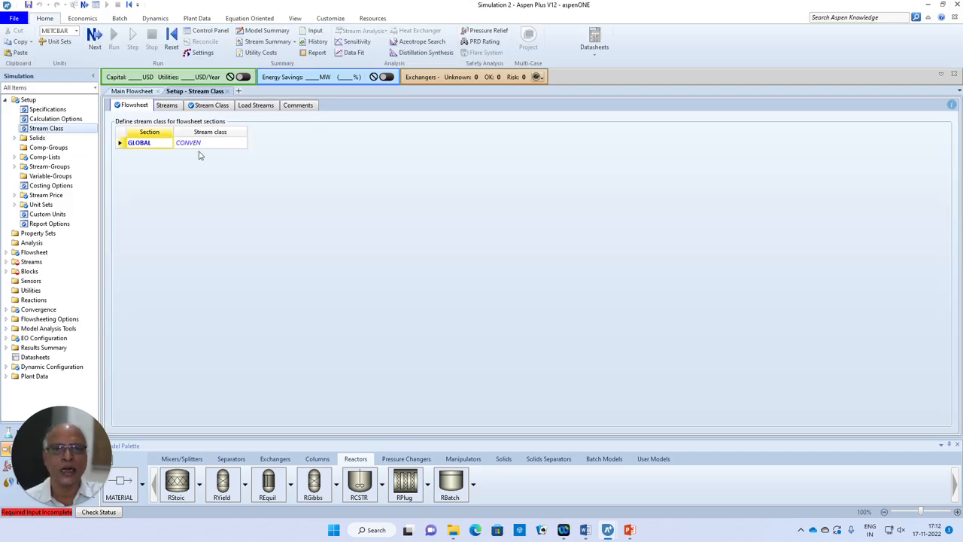
{"action": "left_click", "coordinate": [132, 91]}
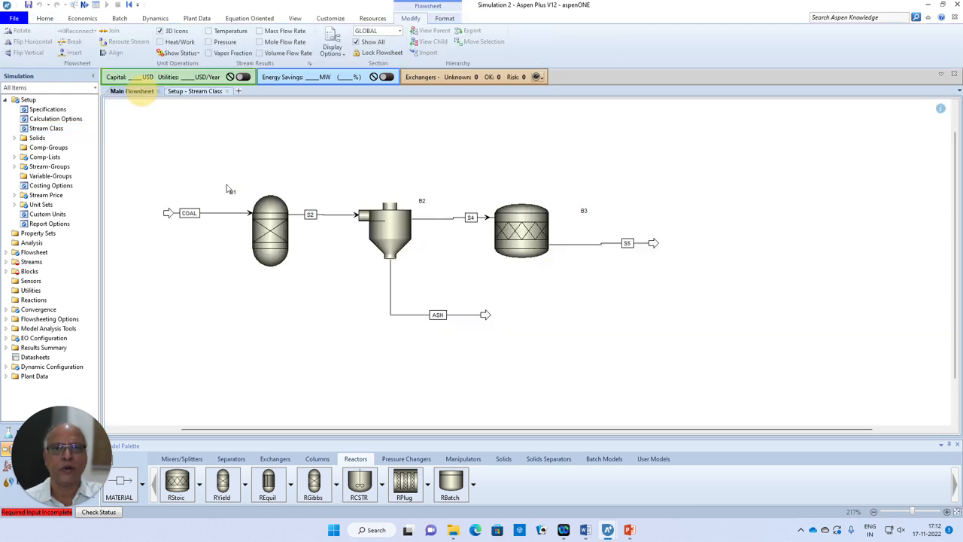
{"action": "double_click", "coordinate": [219, 214]}
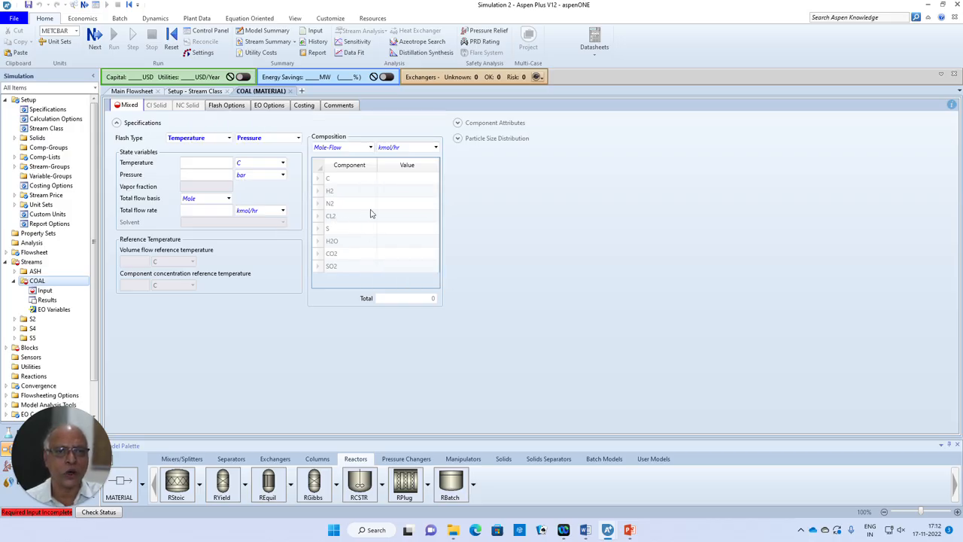
{"action": "left_click", "coordinate": [290, 91]}
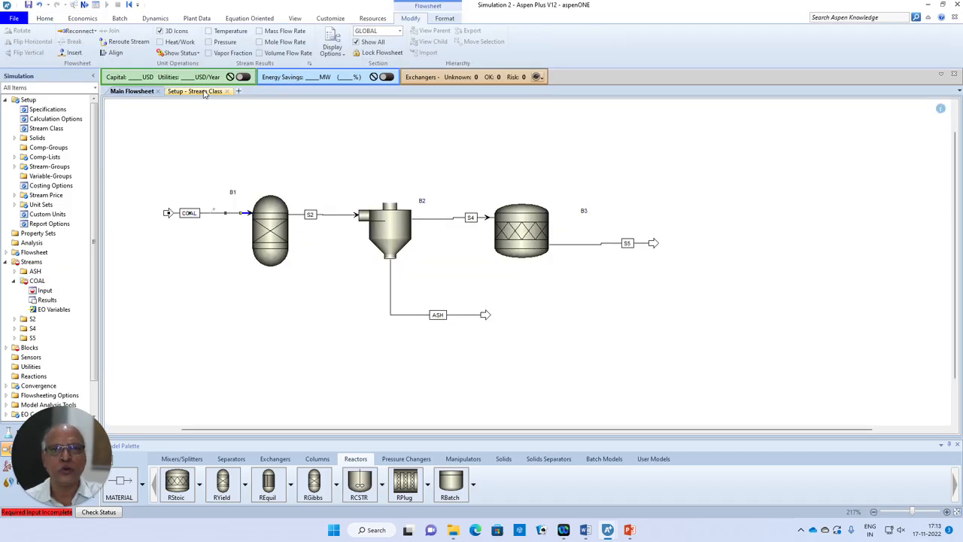
{"action": "left_click", "coordinate": [204, 92]}
{"action": "left_click", "coordinate": [225, 143]}
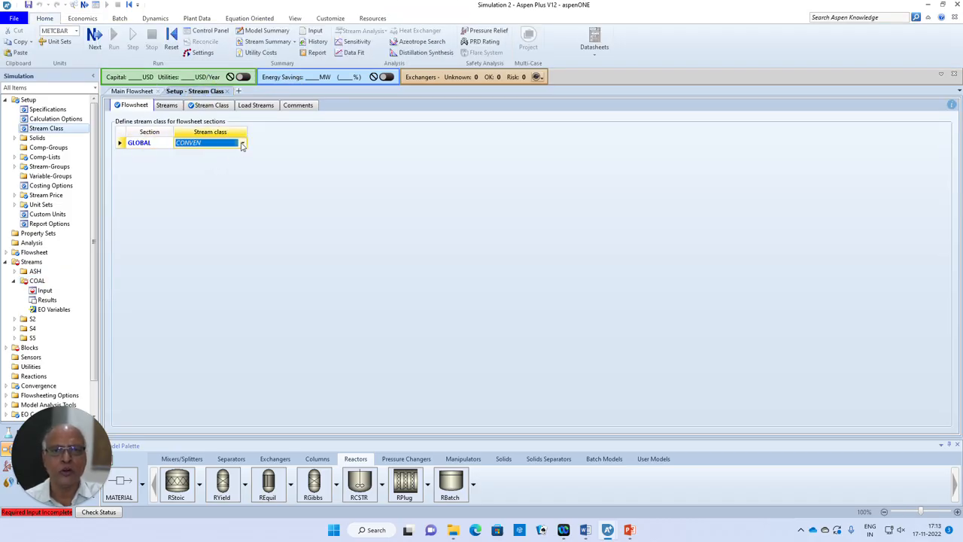
{"action": "left_click", "coordinate": [242, 143]}
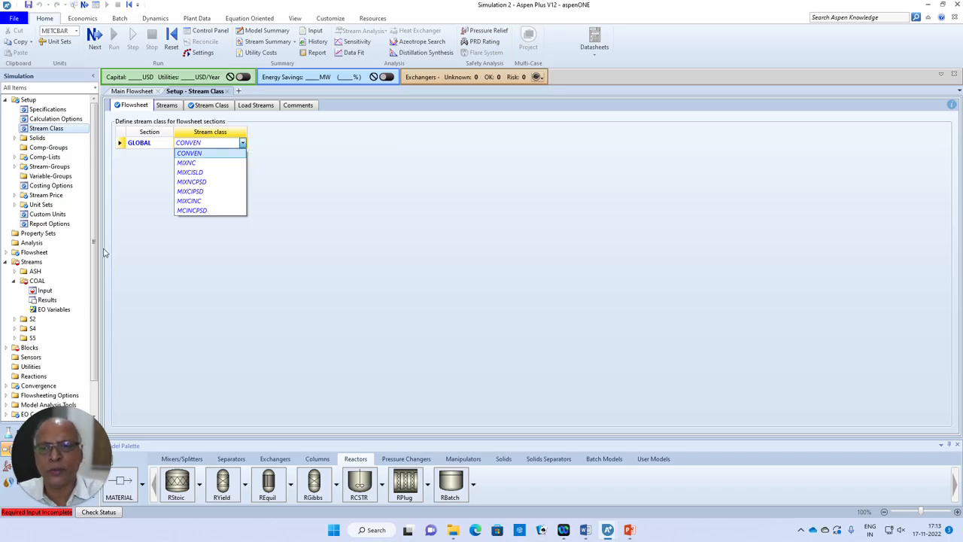
{"action": "left_click_drag", "start_coordinate": [58, 416], "coordinate": [56, 338]}
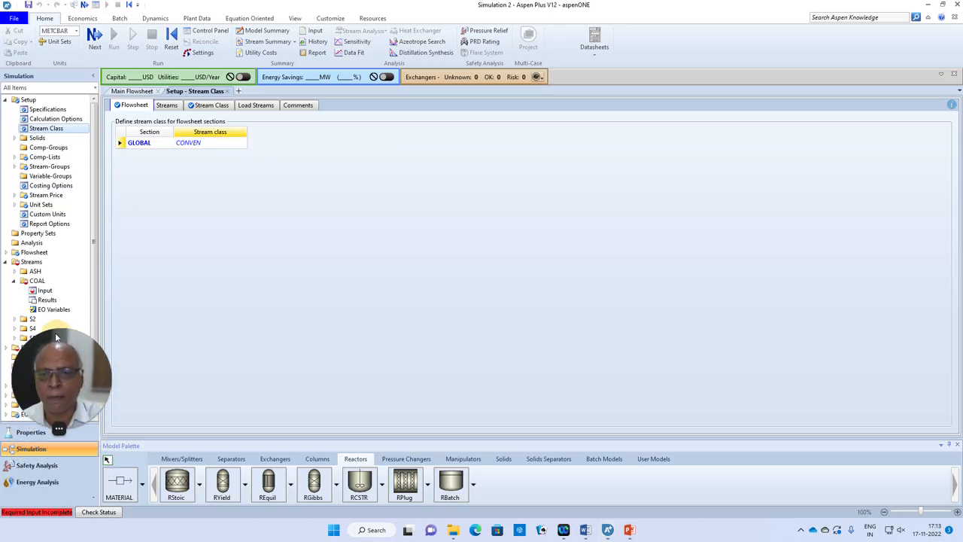
In the properties component specifications, set the type of components C and S to Solid
{"action": "left_click", "coordinate": [30, 432]}
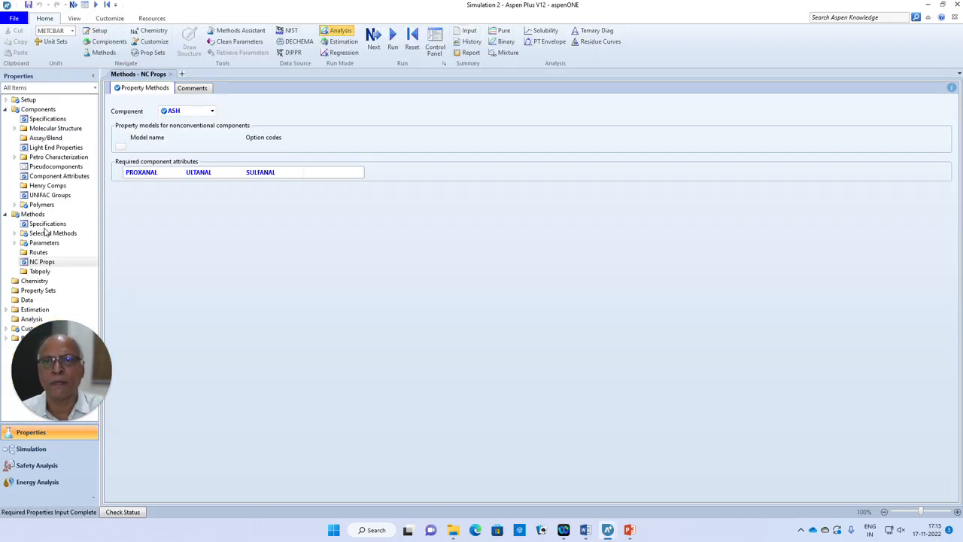
{"action": "left_click", "coordinate": [45, 120]}
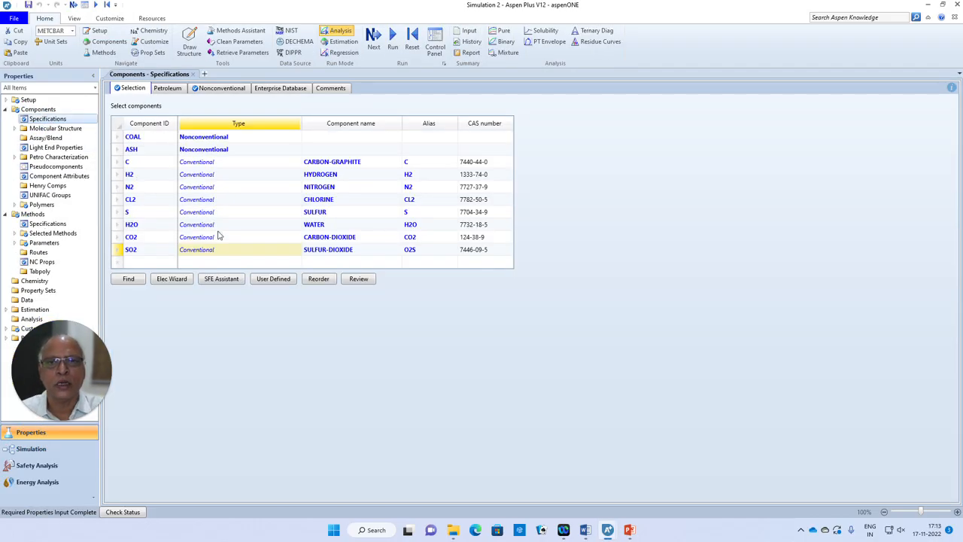
{"action": "left_click", "coordinate": [283, 162]}
{"action": "left_click", "coordinate": [297, 162]}
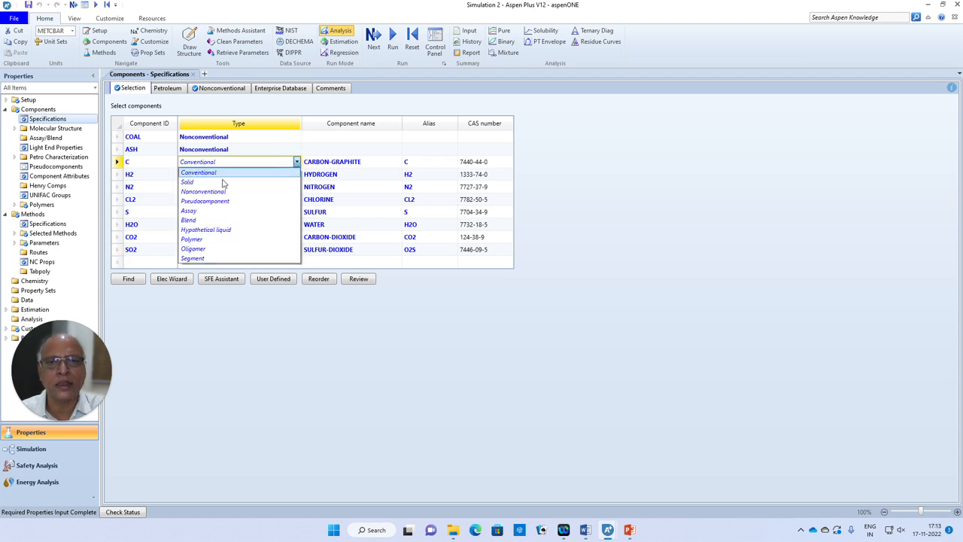
{"action": "left_click", "coordinate": [190, 183]}
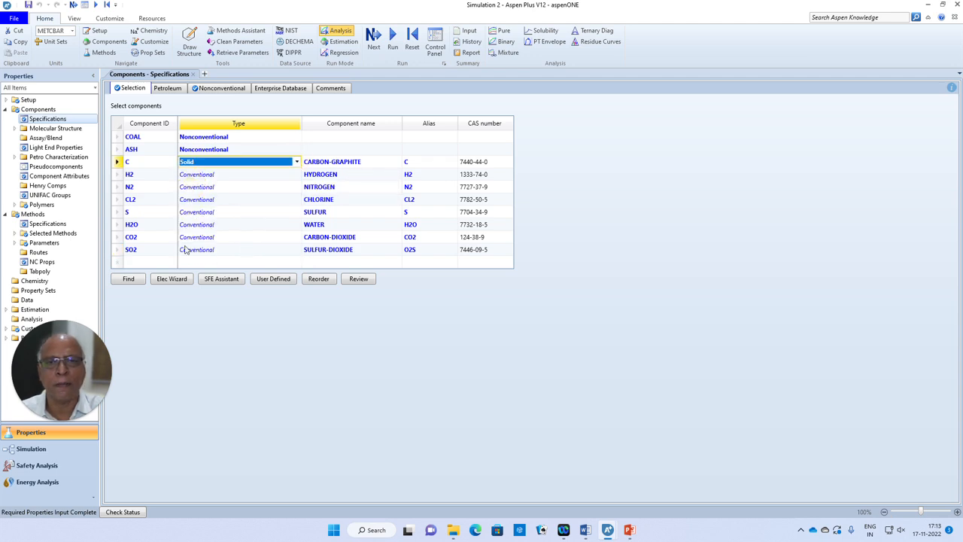
{"action": "left_click", "coordinate": [287, 212]}
{"action": "left_click", "coordinate": [296, 213]}
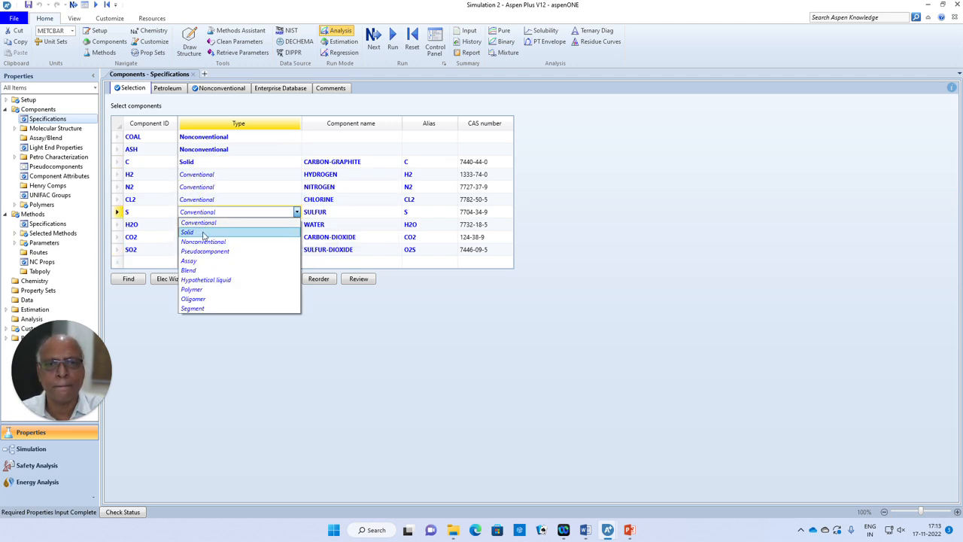
{"action": "left_click", "coordinate": [197, 232]}
{"action": "left_click", "coordinate": [318, 331]}
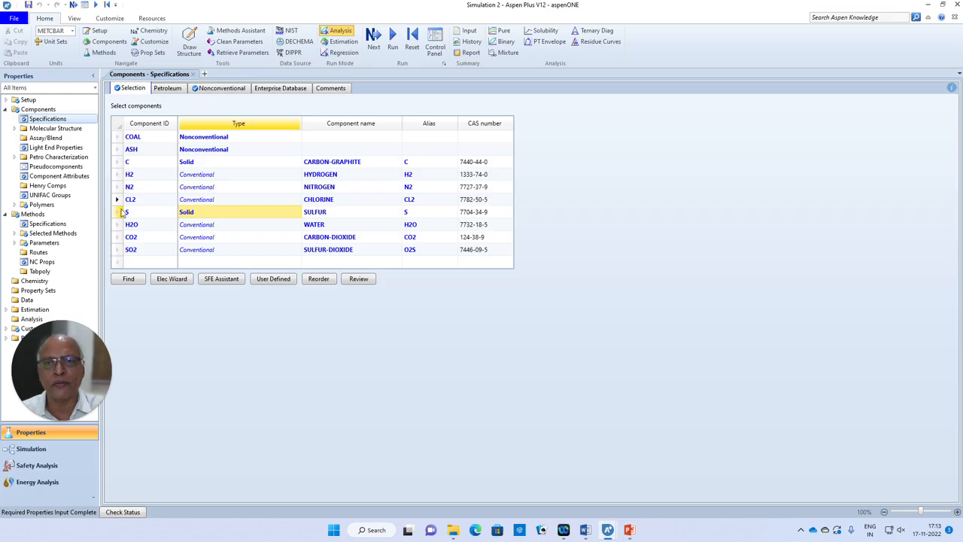
{"action": "left_click", "coordinate": [222, 358]}
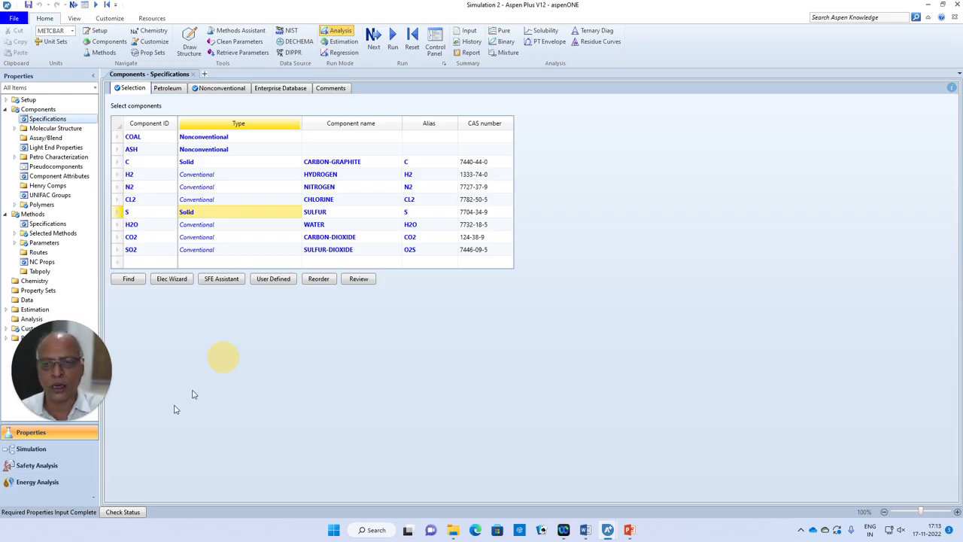
Return to the simulation environment and set the stream class of the GLOBAL section to MIXCINC
{"action": "left_click", "coordinate": [58, 448]}
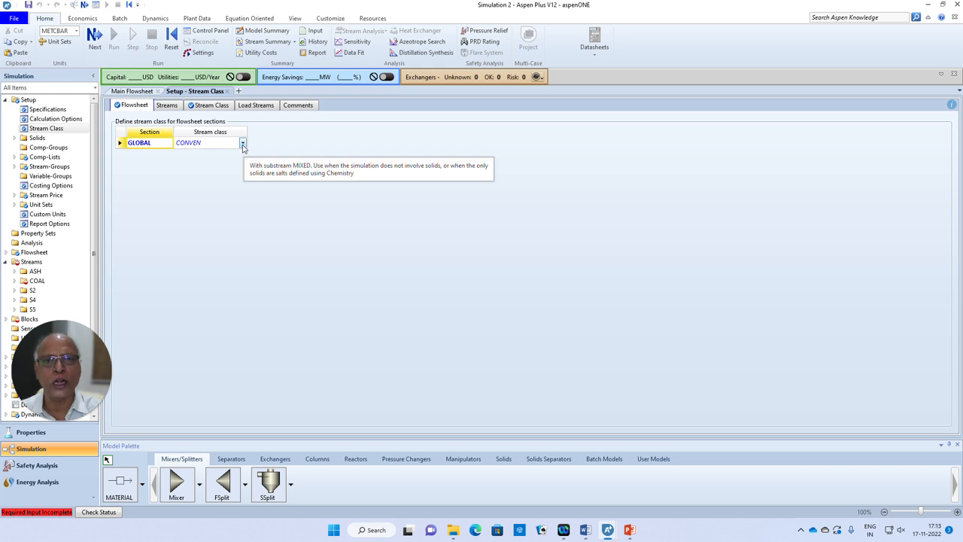
{"action": "left_click", "coordinate": [242, 144]}
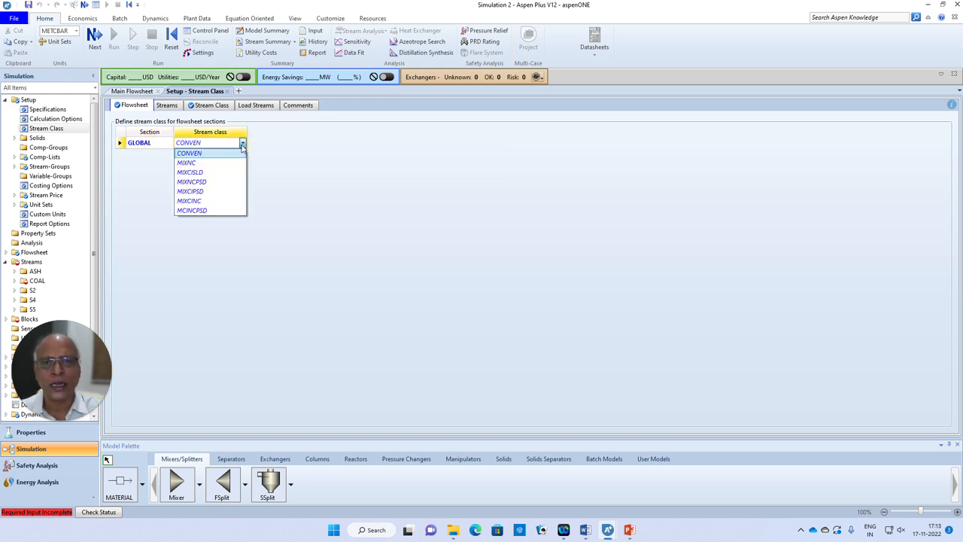
{"action": "left_click", "coordinate": [210, 202]}
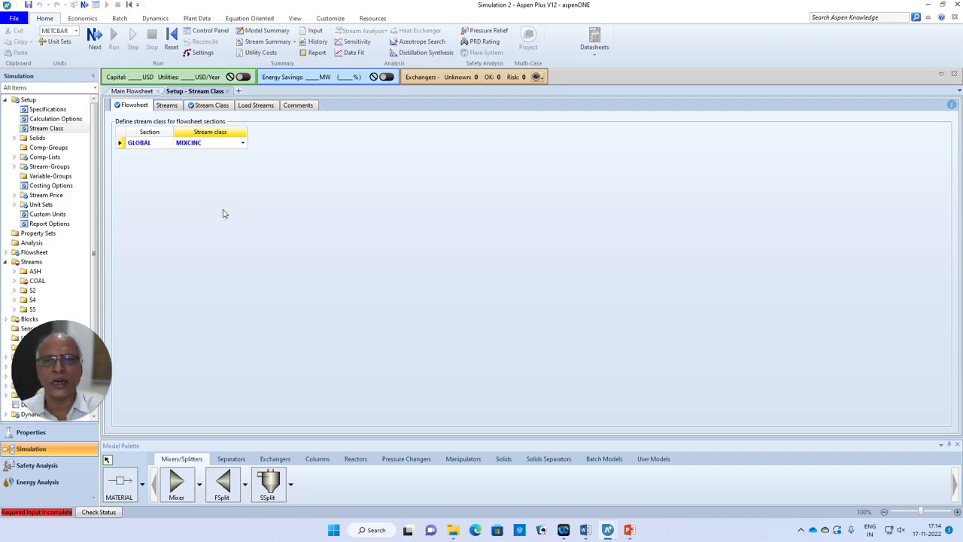
Set the COAL stream's mixed substream to 25 C and 1 bar with total flow on a mass basis
{"action": "left_click", "coordinate": [95, 44]}
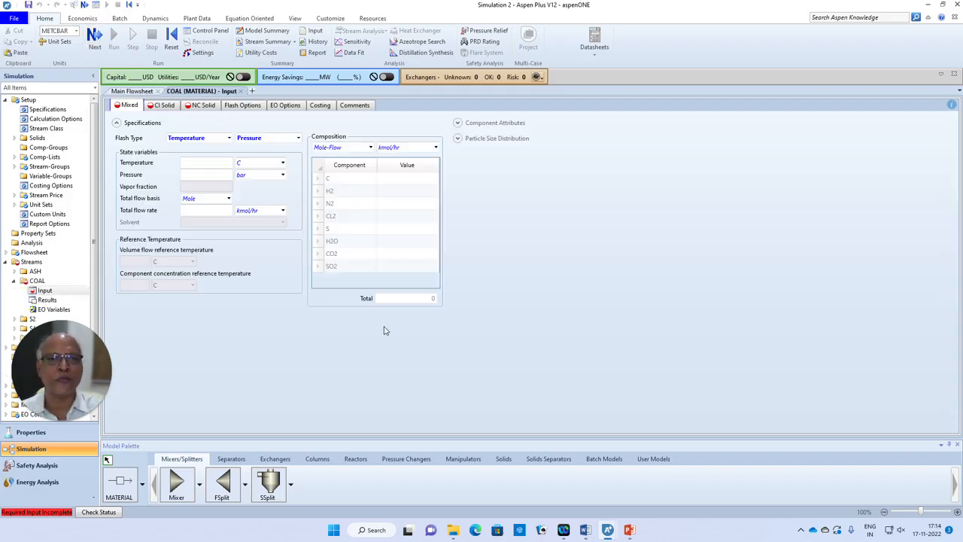
{"action": "left_click", "coordinate": [222, 165]}
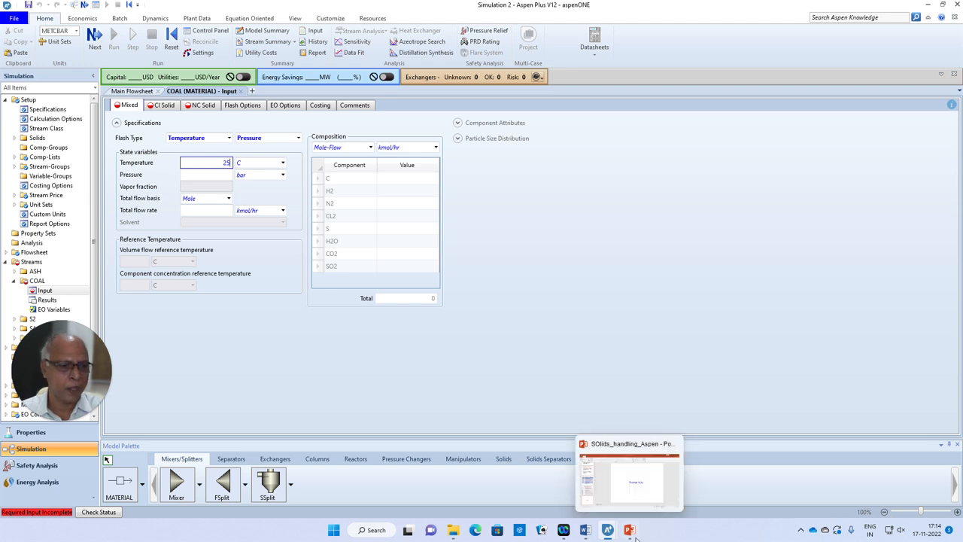
{"action": "mouse_move", "coordinate": [586, 529]}
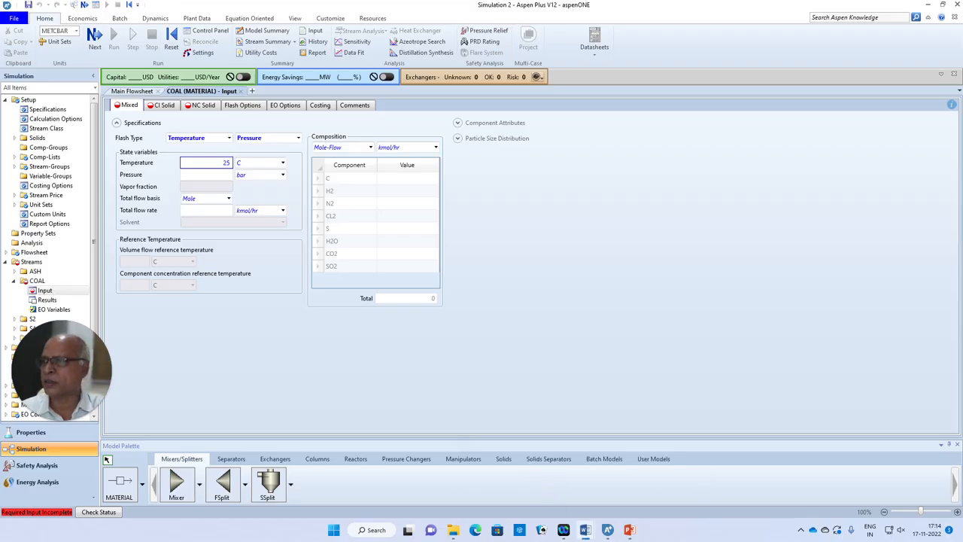
{"action": "left_click", "coordinate": [226, 175]}
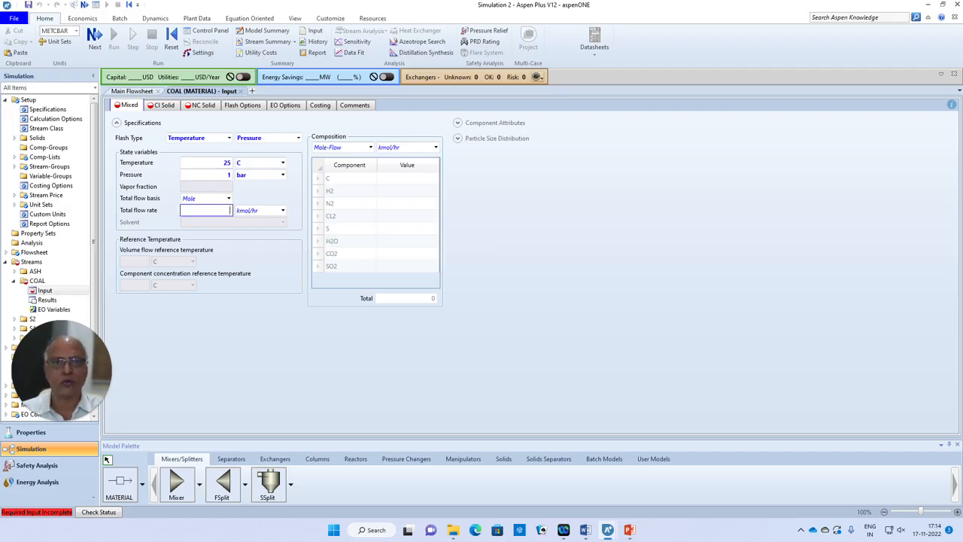
{"action": "left_click", "coordinate": [227, 198]}
{"action": "left_click", "coordinate": [209, 209]}
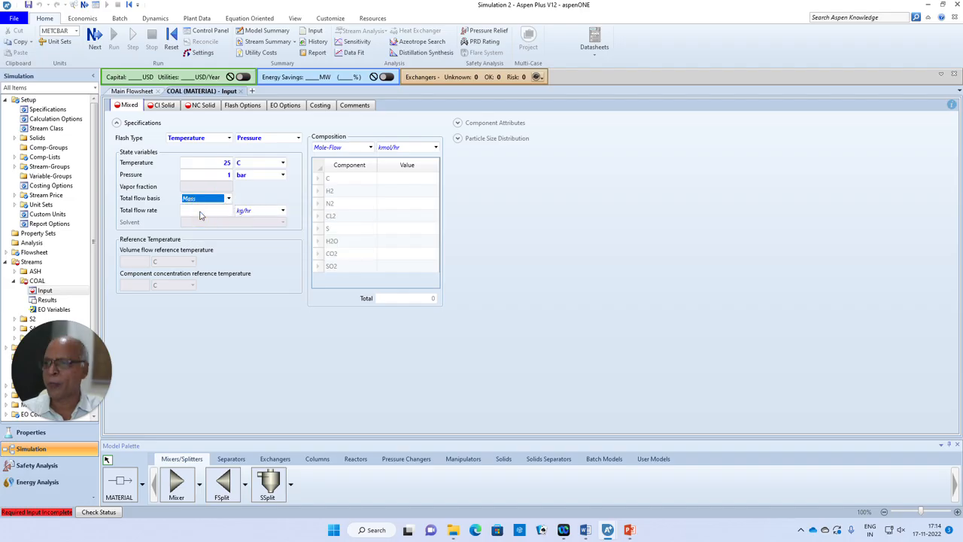
{"action": "left_click", "coordinate": [213, 210]}
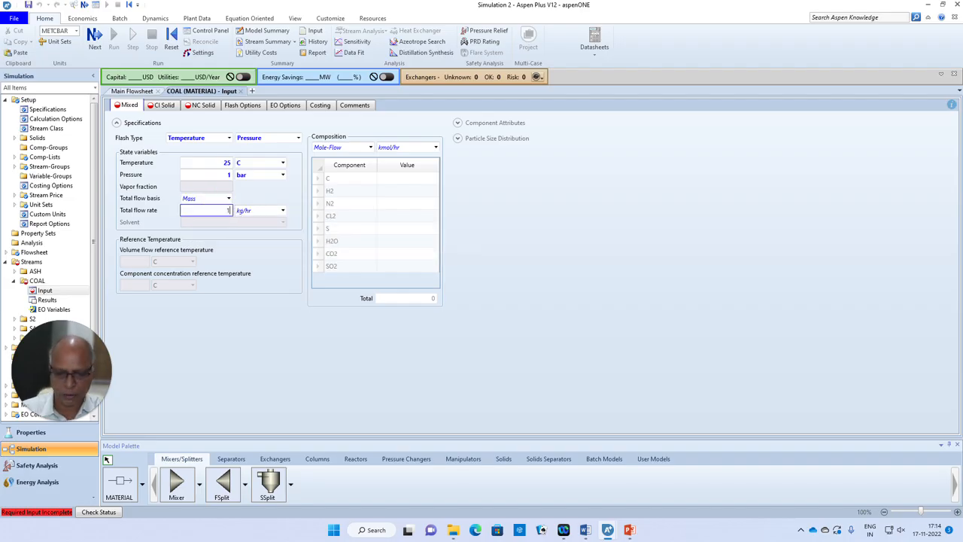
{"action": "type", "text": "100"}
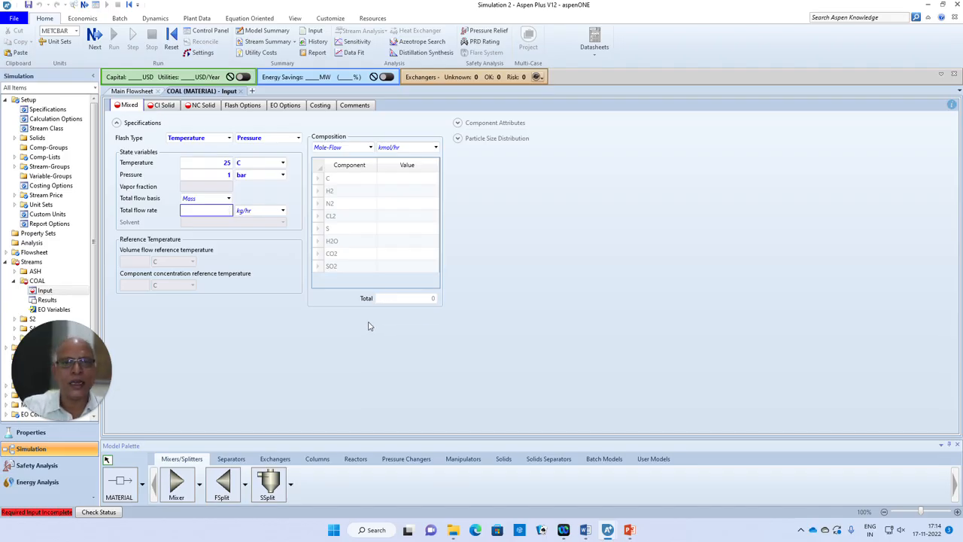
{"action": "left_click", "coordinate": [555, 291]}
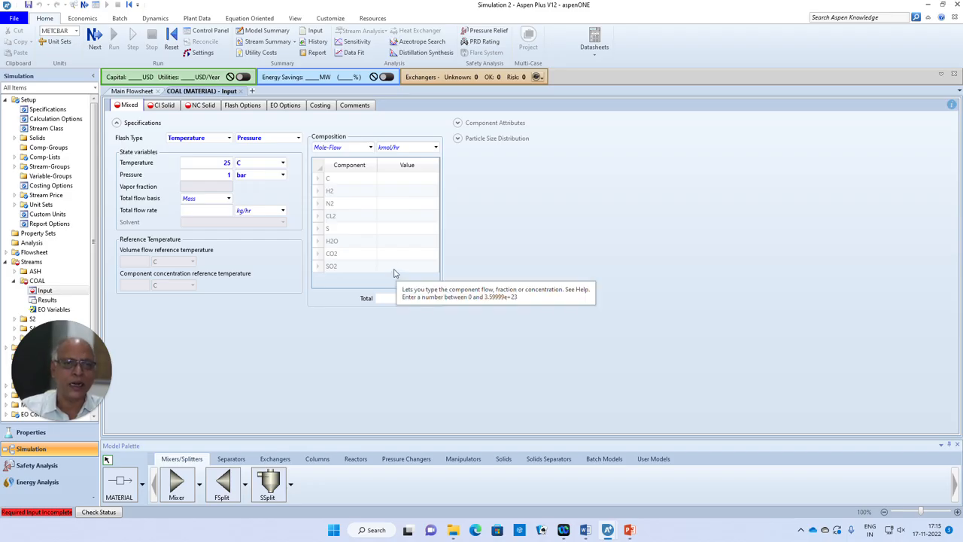
Set the COAL stream's nonconventional (NC) solid substream to 25 C and 1 bar
{"action": "left_click", "coordinate": [164, 107]}
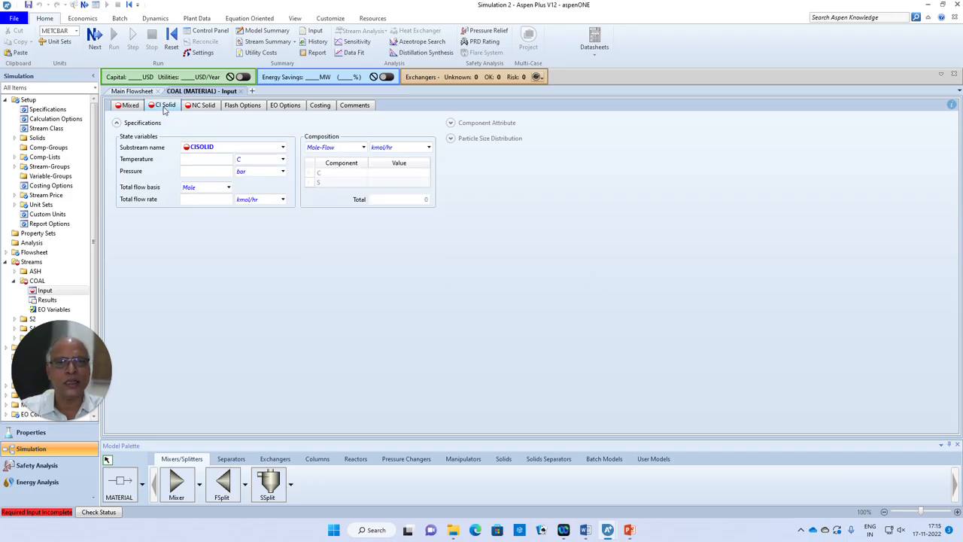
{"action": "left_click", "coordinate": [208, 107]}
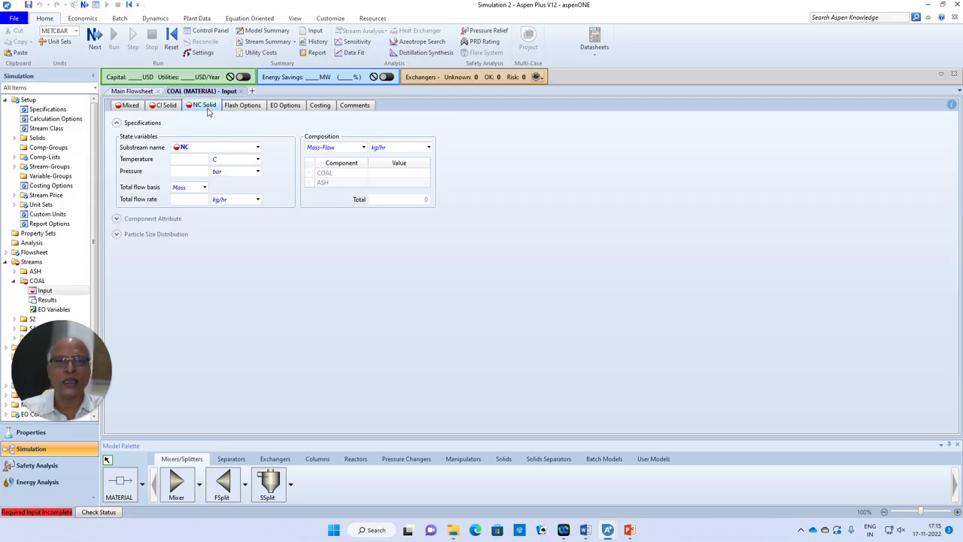
{"action": "left_click", "coordinate": [195, 160]}
{"action": "type", "text": "25"}
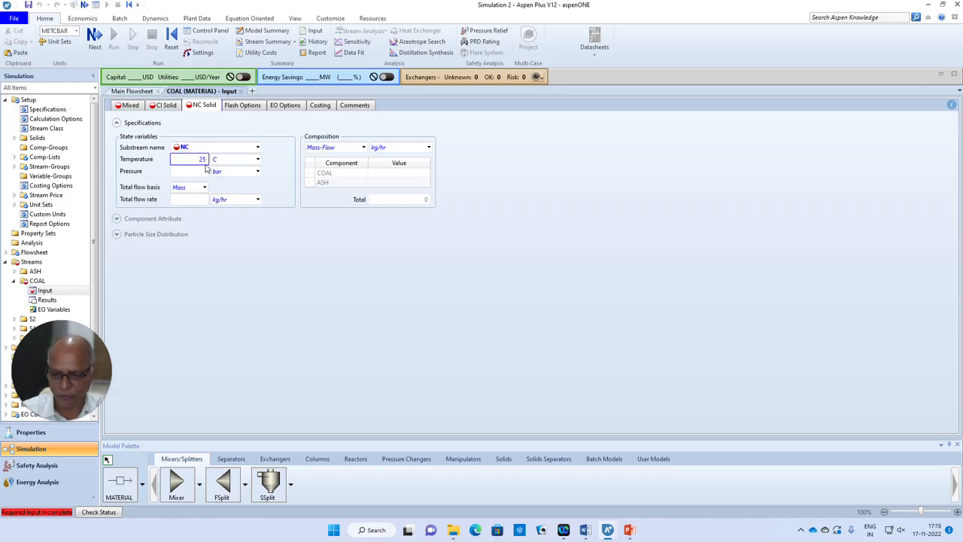
{"action": "key", "text": "Tab"}
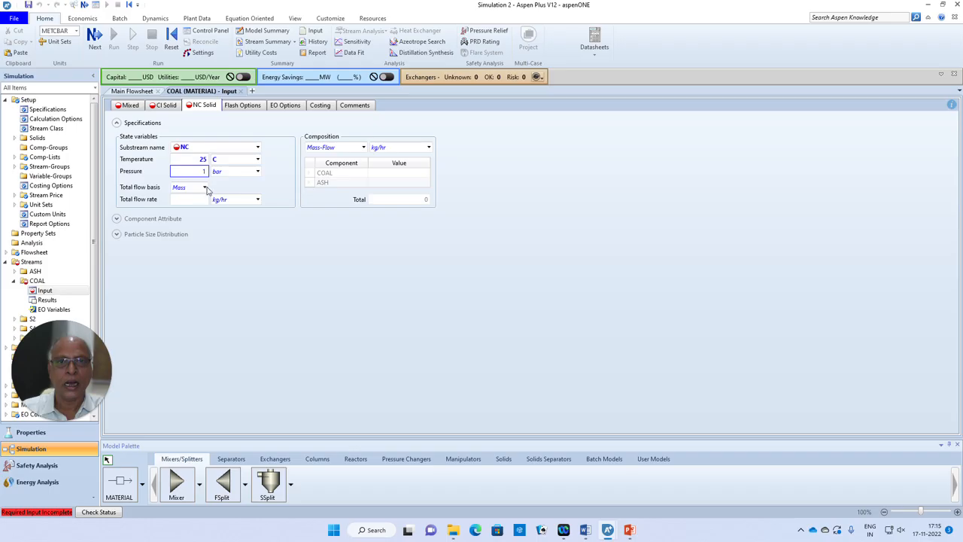
{"action": "key", "text": "Tab"}
{"action": "type", "text": "100"}
{"action": "left_click", "coordinate": [254, 261]}
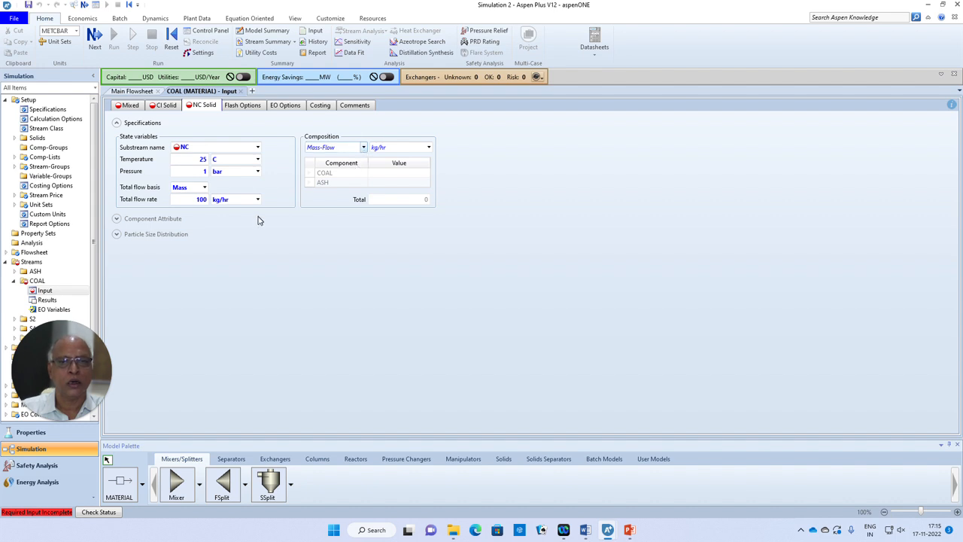
{"action": "left_click", "coordinate": [199, 200]}
{"action": "key", "text": "BackSpace"}
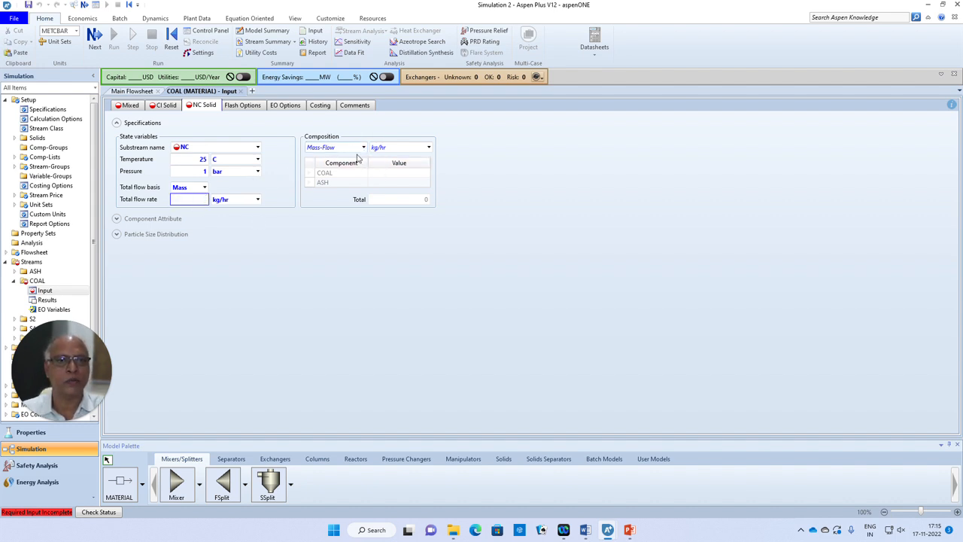
Enter a COAL component mass flow of 100 kg/hr in the NC substream composition
{"action": "left_click", "coordinate": [386, 173]}
{"action": "type", "text": "100"}
{"action": "key", "text": "Return"}
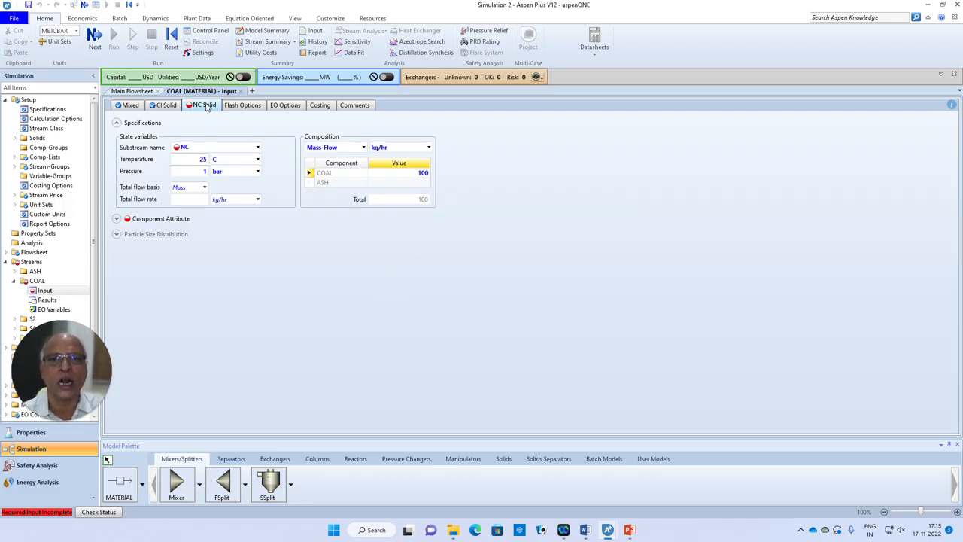
Enter COAL's proximate analysis (PROXANAL) as fractions: moisture 0.25, FC 0.451, VM 0.457 and ash 0.092
{"action": "left_click", "coordinate": [156, 221]}
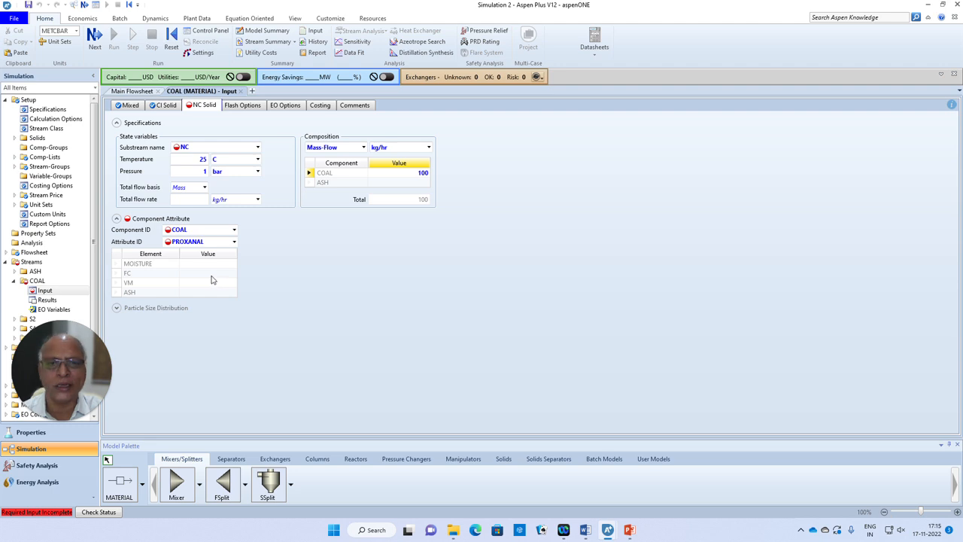
{"action": "left_click", "coordinate": [212, 267]}
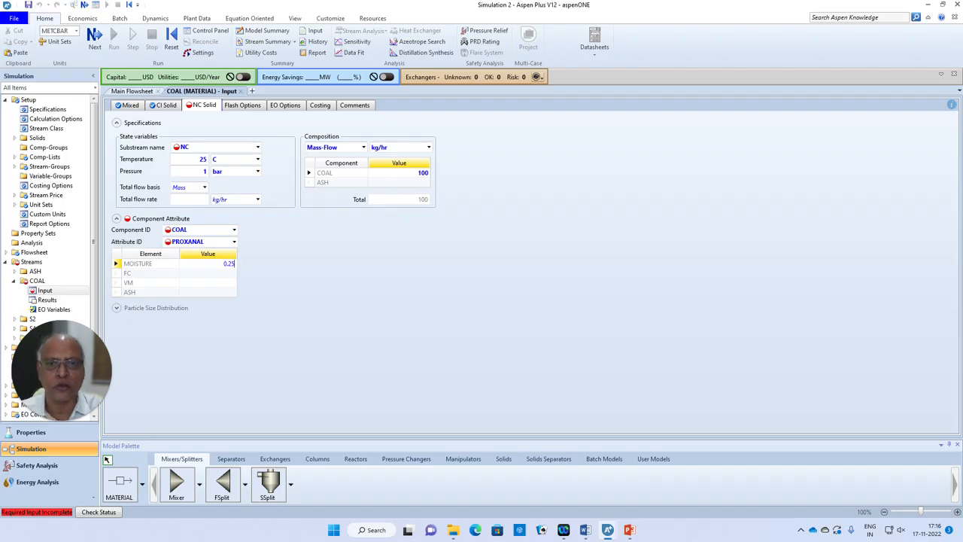
{"action": "left_click", "coordinate": [214, 277]}
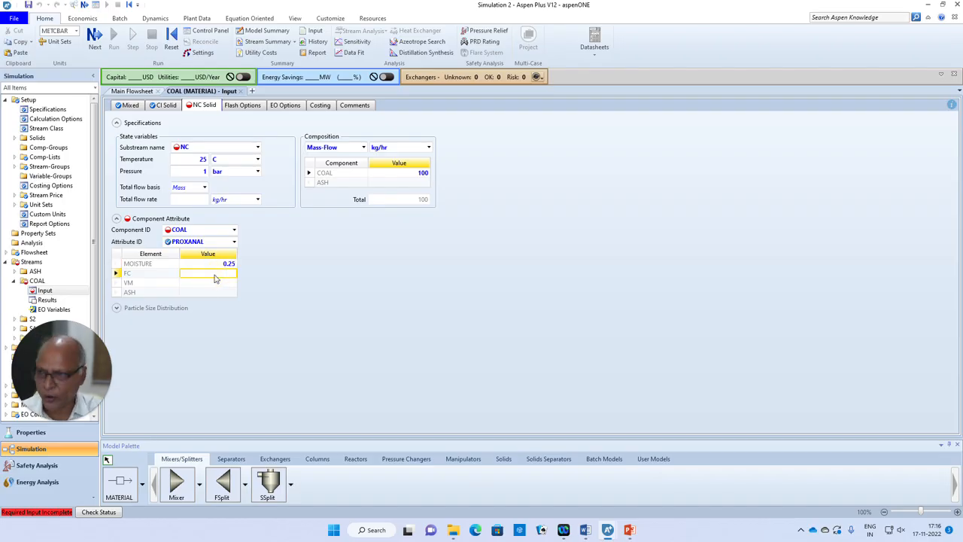
{"action": "type", "text": "0.451"}
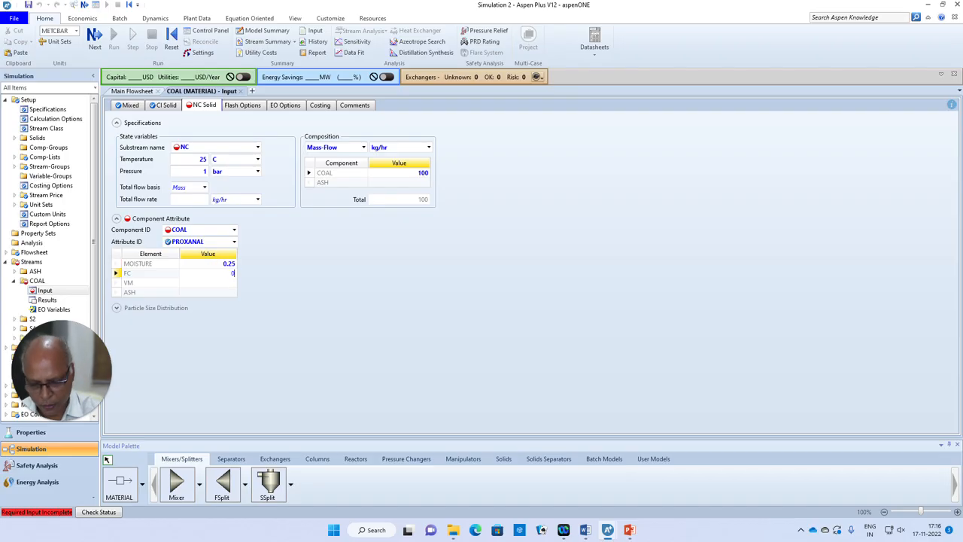
{"action": "left_click", "coordinate": [216, 284]}
{"action": "type", "text": "0"}
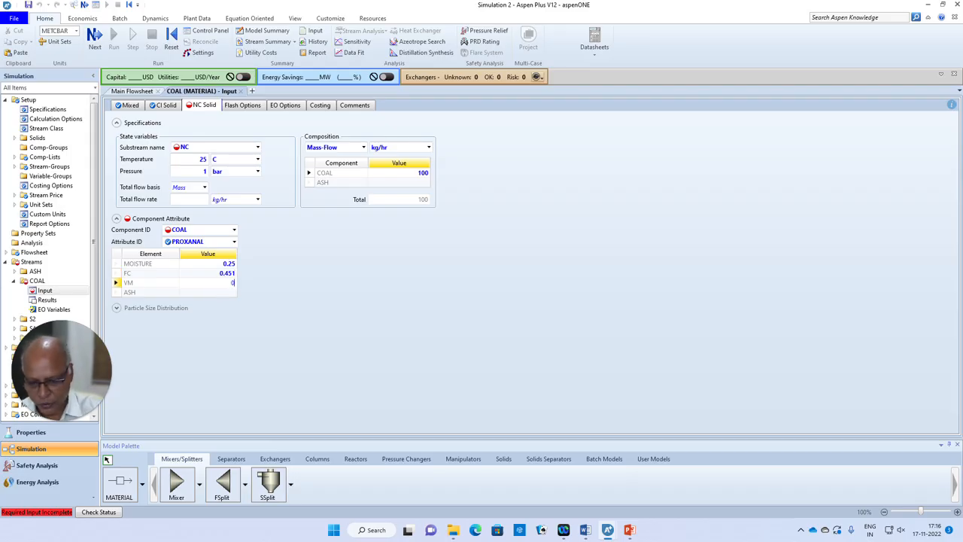
{"action": "type", "text": ".457"}
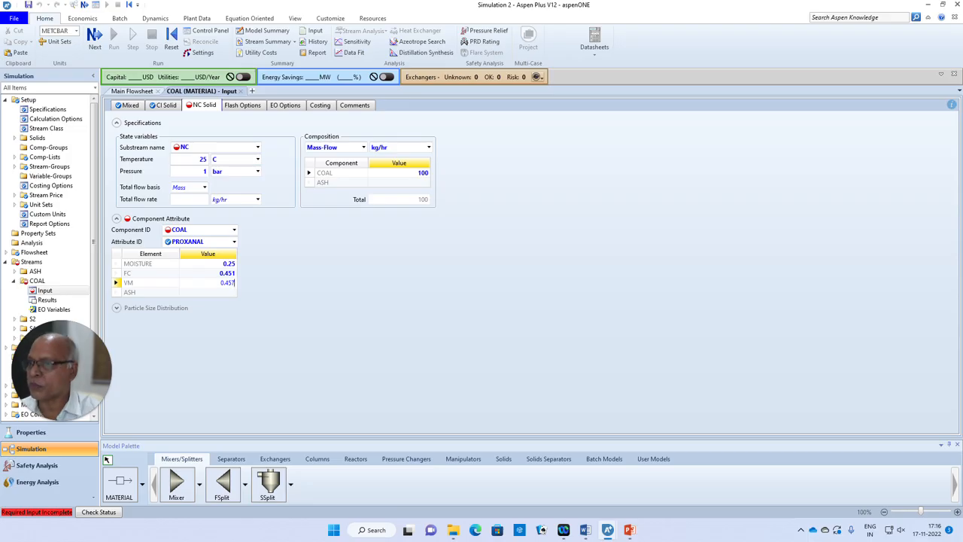
{"action": "left_click", "coordinate": [226, 293]}
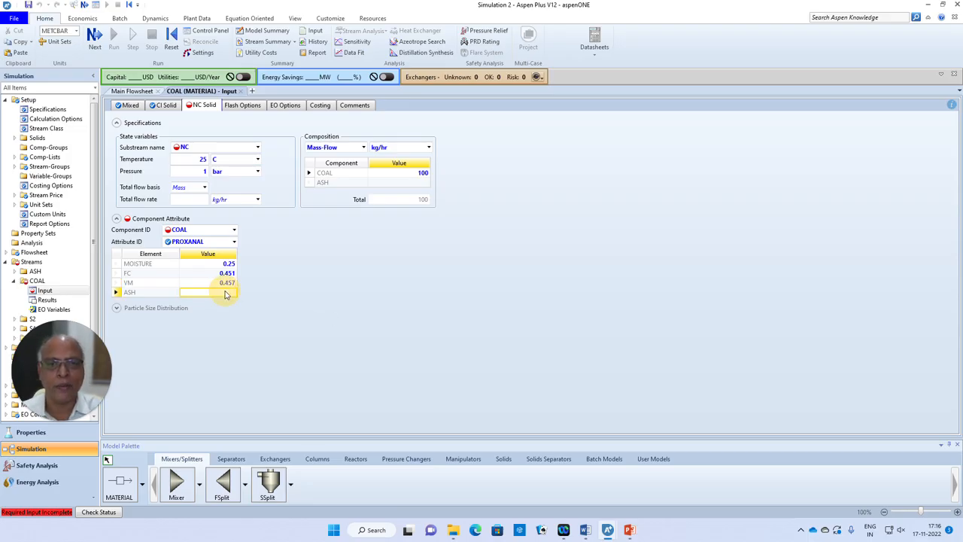
{"action": "type", "text": "0.0"}
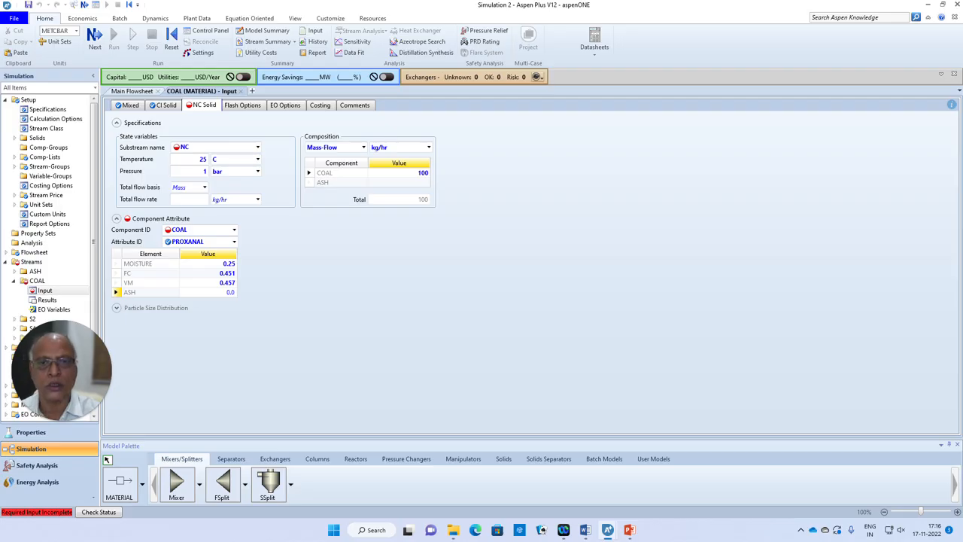
{"action": "type", "text": "93"}
{"action": "key", "text": "Return"}
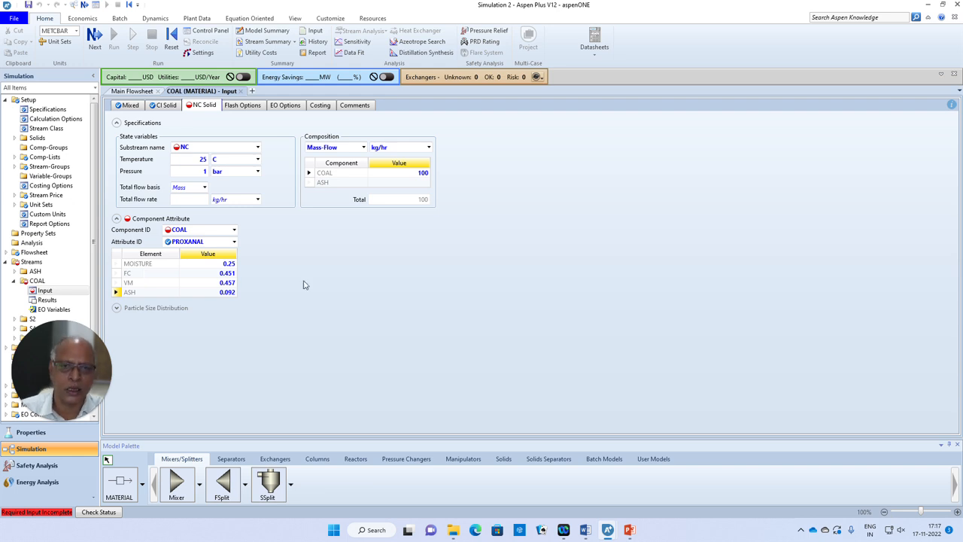
{"action": "left_click", "coordinate": [233, 243]}
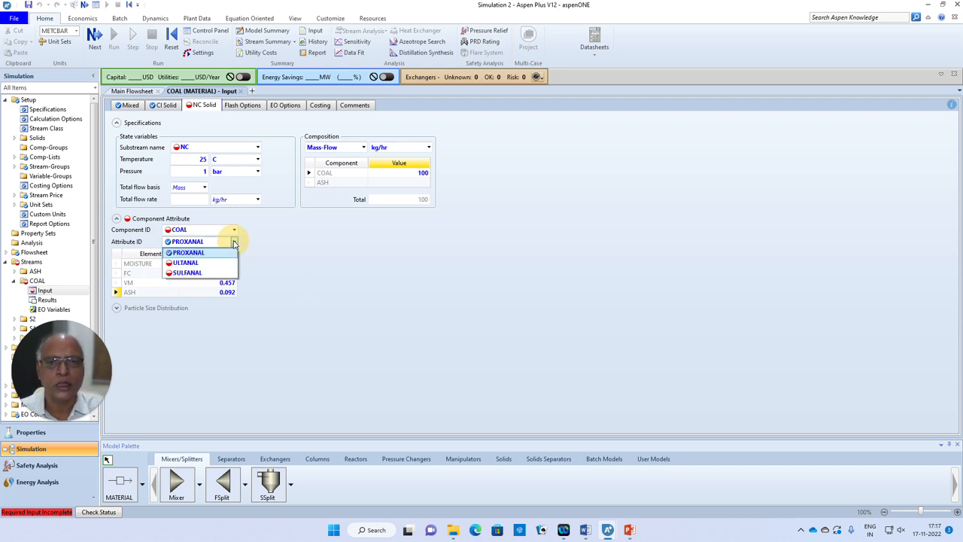
{"action": "left_click", "coordinate": [185, 263]}
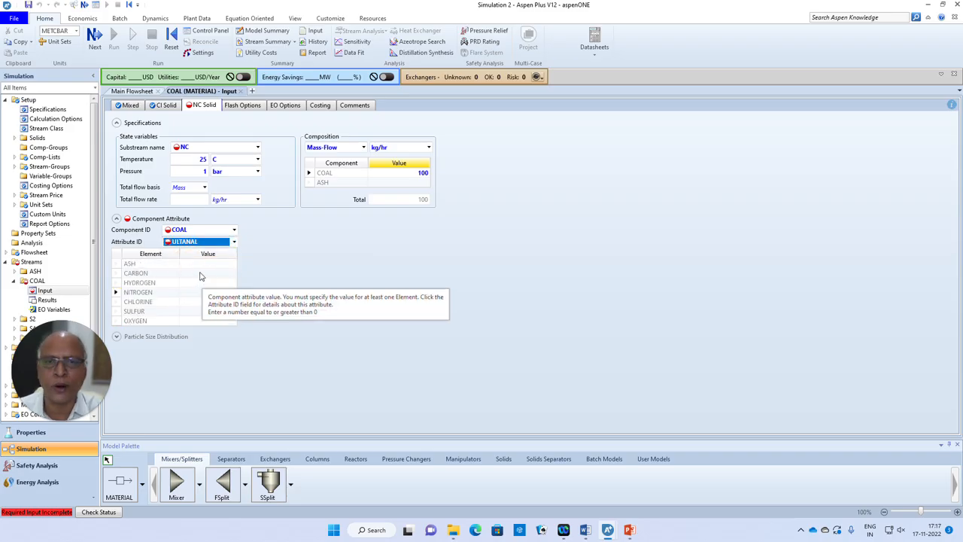
{"action": "left_click", "coordinate": [207, 266]}
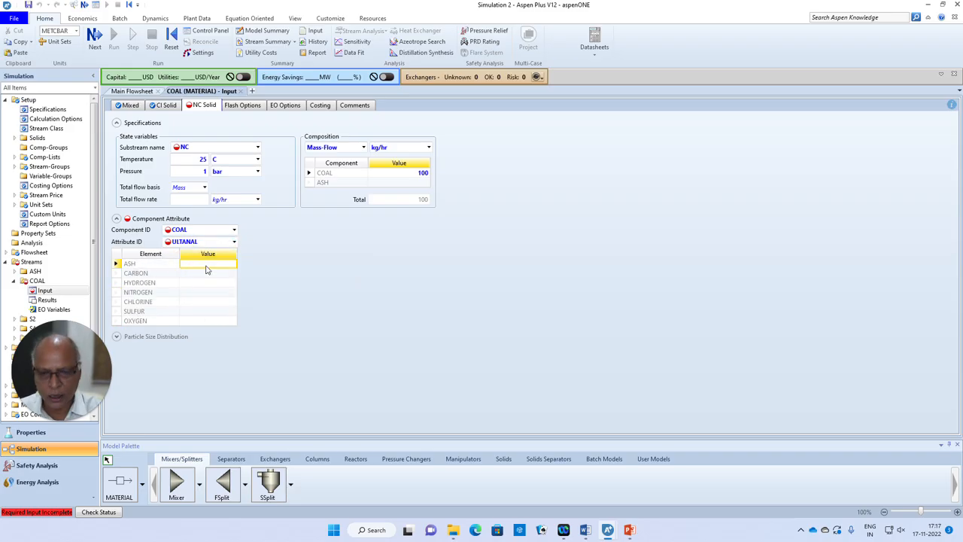
{"action": "left_click", "coordinate": [224, 229]}
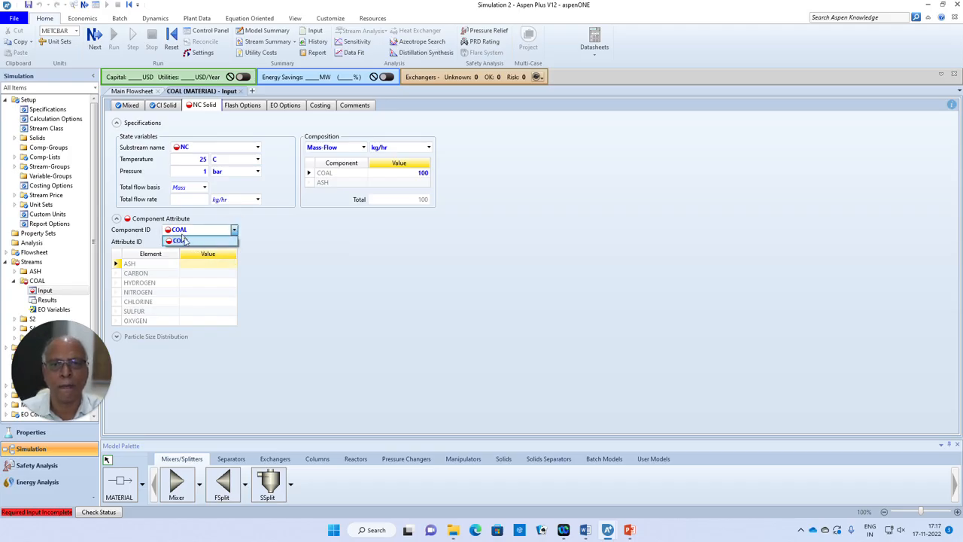
{"action": "left_click", "coordinate": [225, 239]}
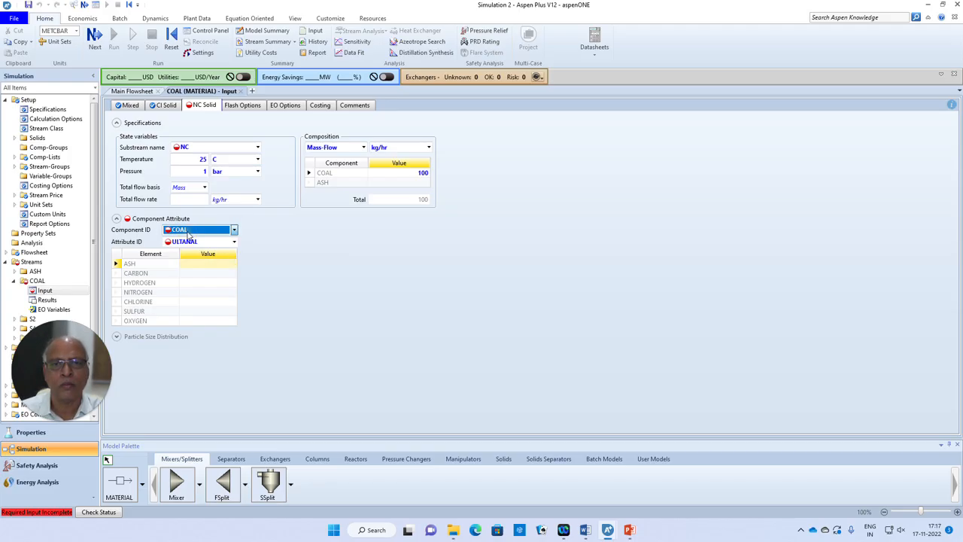
{"action": "left_click", "coordinate": [148, 220]}
{"action": "left_click", "coordinate": [149, 220]}
{"action": "left_click", "coordinate": [233, 230]}
{"action": "left_click", "coordinate": [221, 240]}
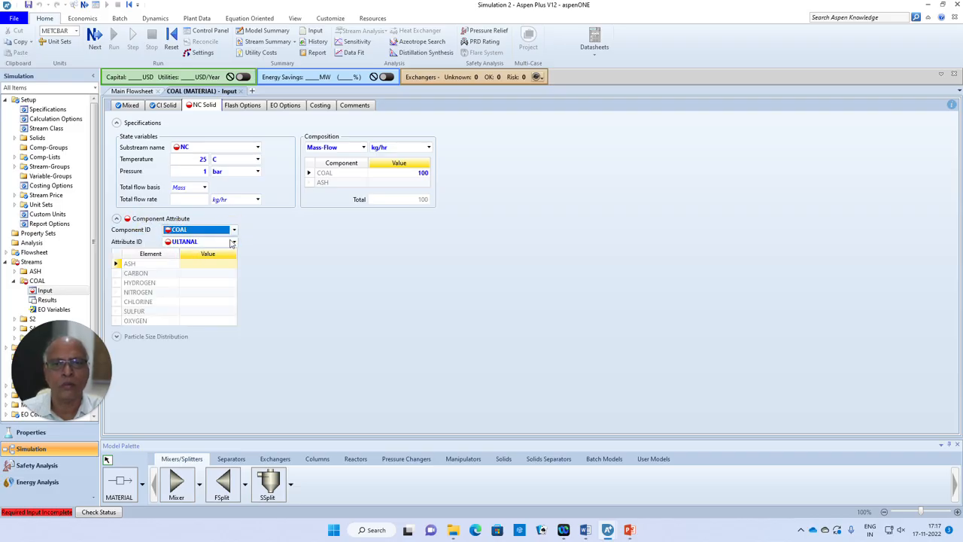
Return to COAL's PROXANAL attribute and set moisture to 25 and FC to 45.1
{"action": "left_click", "coordinate": [233, 241]}
{"action": "left_click", "coordinate": [194, 255]}
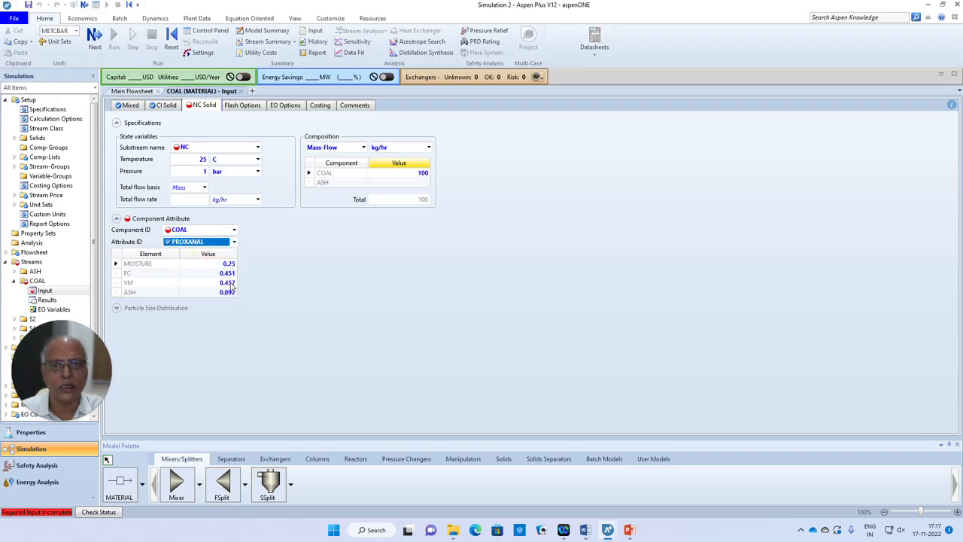
{"action": "left_click", "coordinate": [221, 265]}
{"action": "type", "text": "25"}
{"action": "key", "text": "Return"}
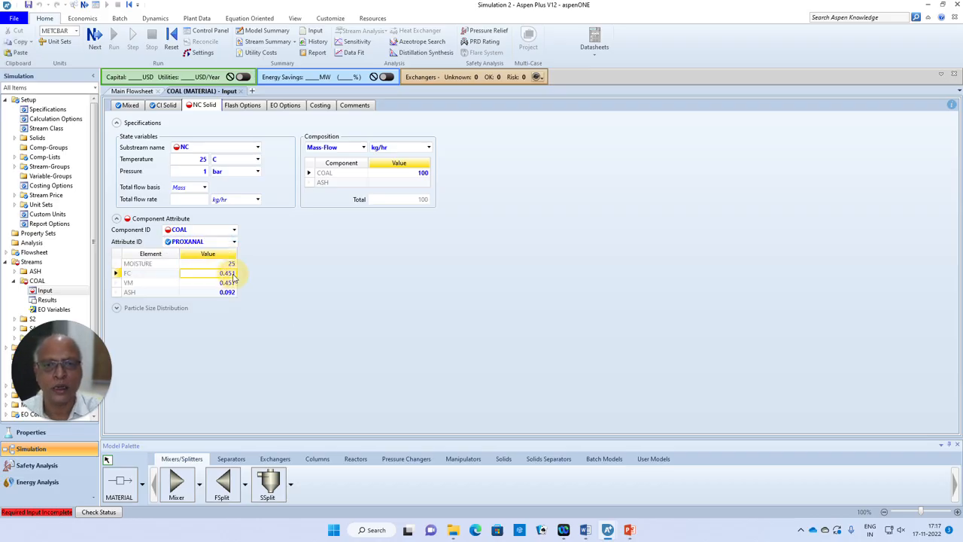
{"action": "type", "text": "45"}
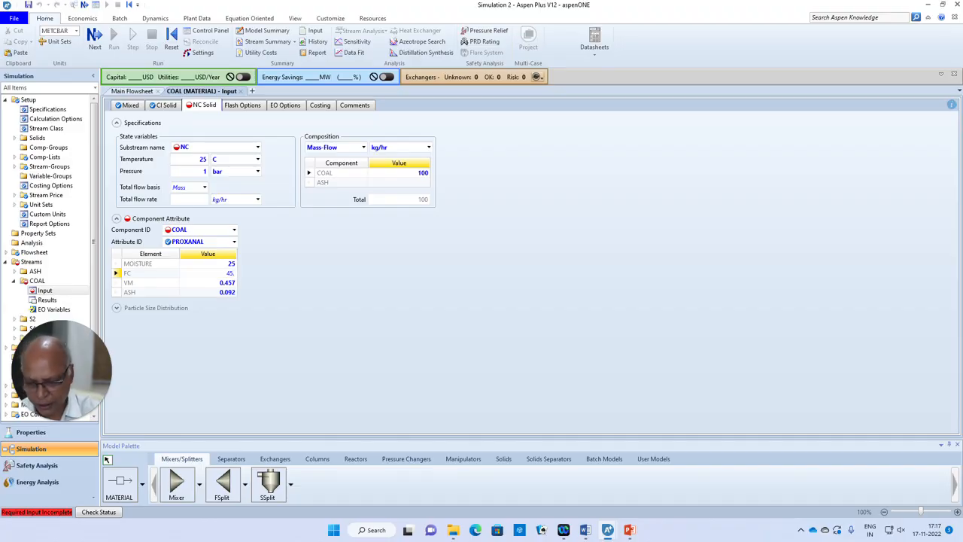
{"action": "type", "text": ".1"}
{"action": "key", "text": "Return"}
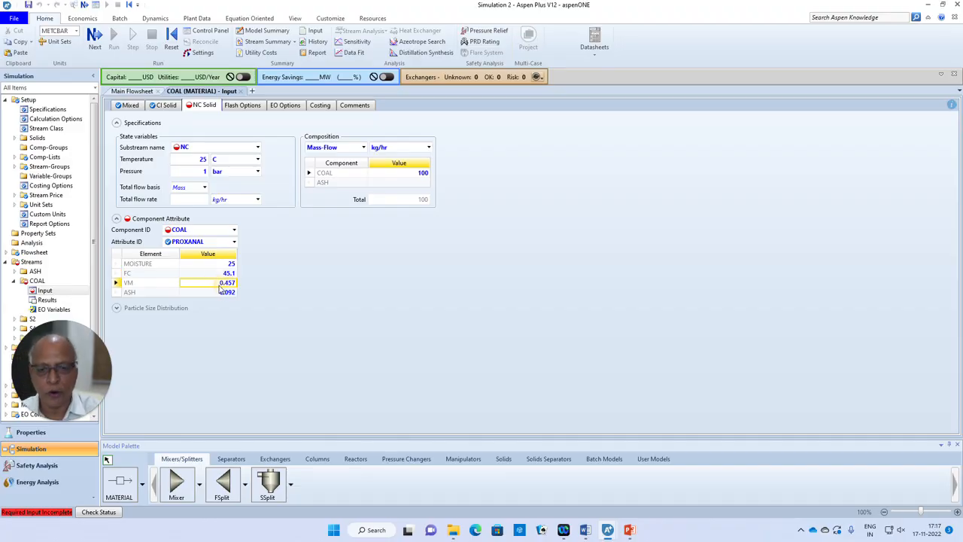
Set VM to 45.7 and ash to 9.2 in COAL's proximate analysis
{"action": "type", "text": "45.7"}
{"action": "key", "text": "Return"}
{"action": "type", "text": "9."}
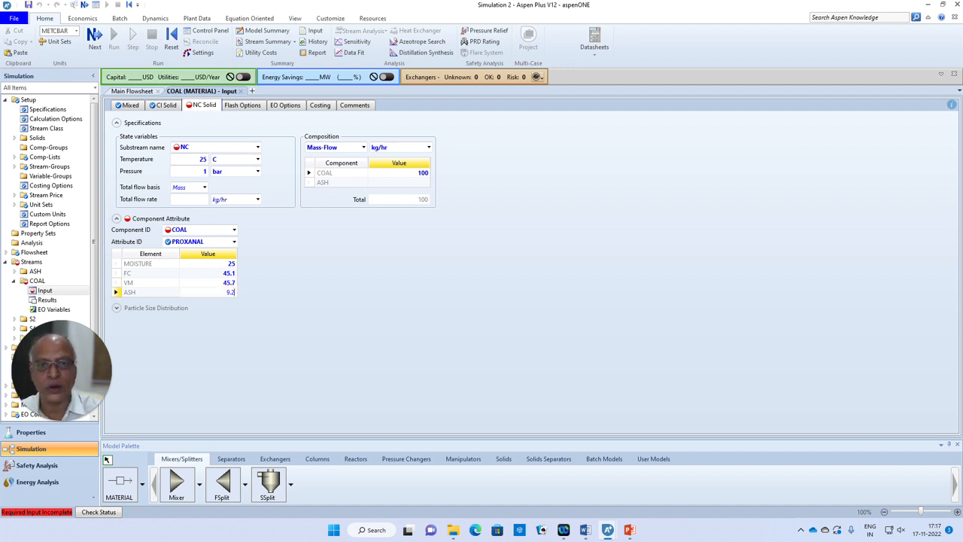
{"action": "type", "text": "2"}
{"action": "key", "text": "Return"}
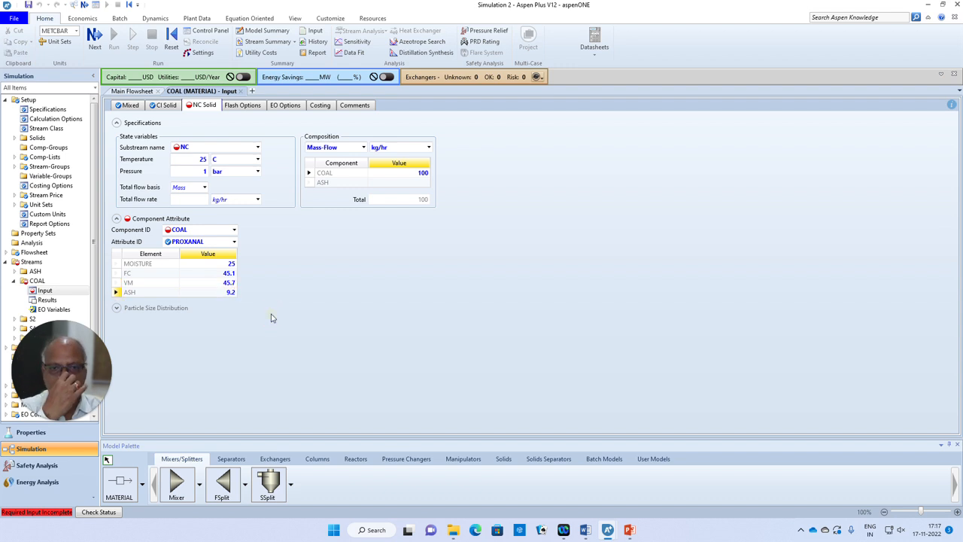
Switch COAL's attribute to ULTANAL and enter ash 9.2, carbon 67.1 and hydrogen 4.8
{"action": "left_click", "coordinate": [234, 241]}
{"action": "left_click", "coordinate": [192, 262]}
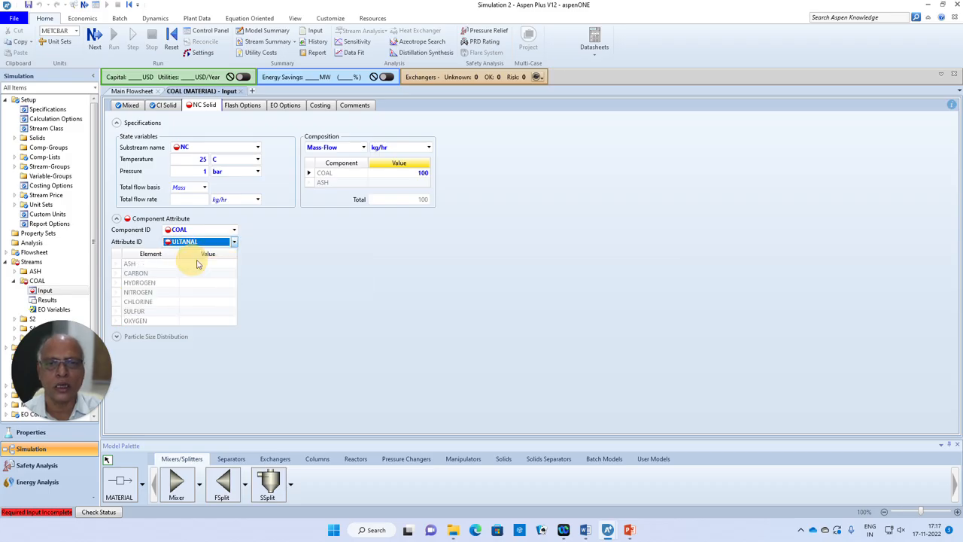
{"action": "left_click", "coordinate": [229, 267]}
{"action": "type", "text": "9"}
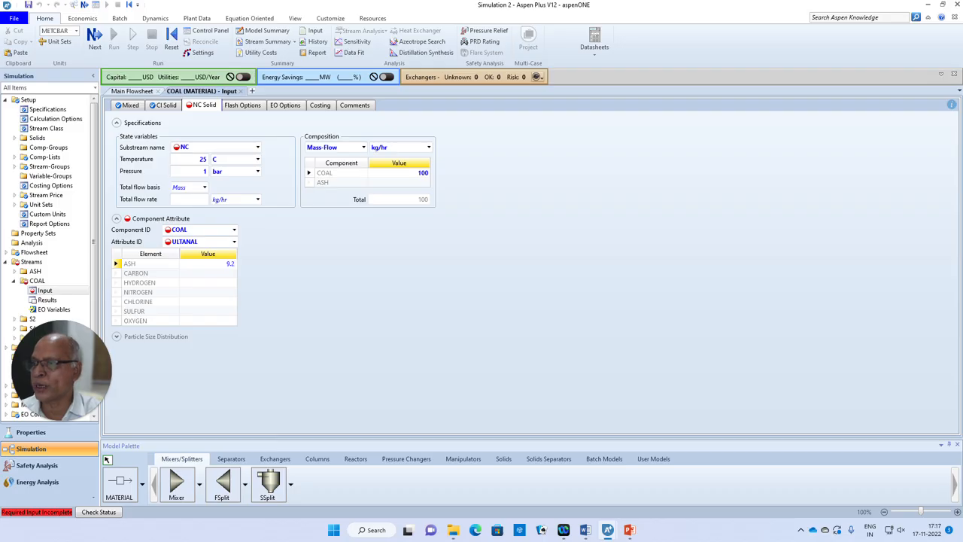
{"action": "type", "text": ".2"}
{"action": "left_click", "coordinate": [208, 274]}
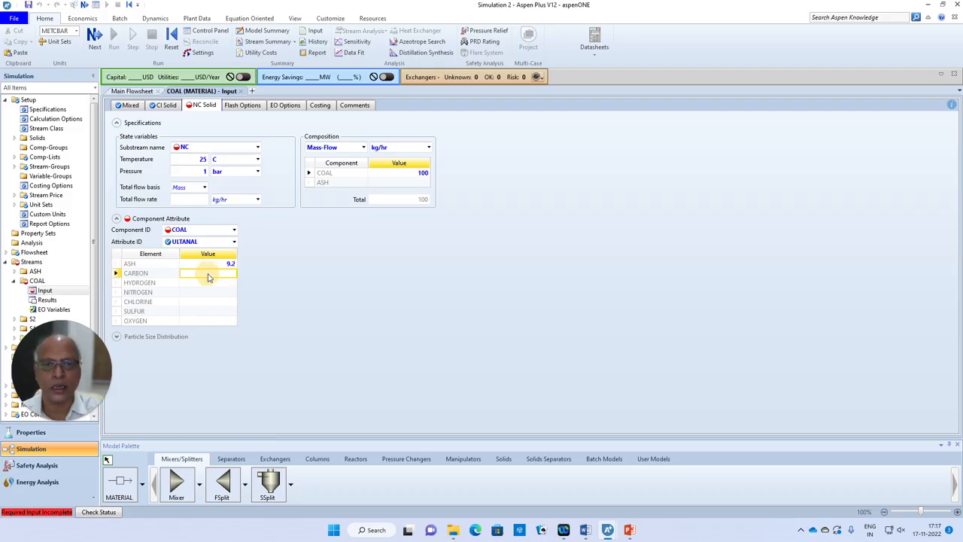
{"action": "type", "text": "67"}
{"action": "key", "text": "Return"}
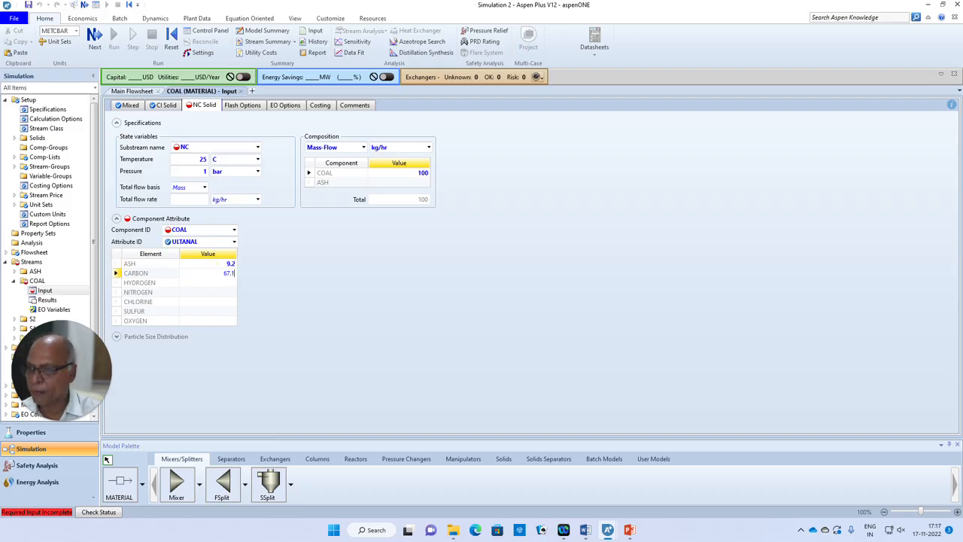
{"action": "left_click", "coordinate": [205, 284]}
{"action": "type", "text": "4.8"}
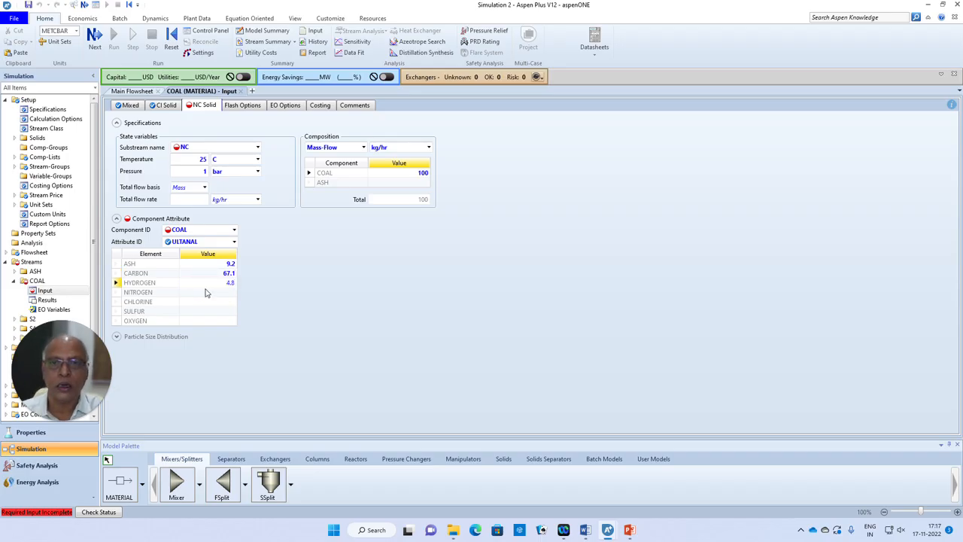
Complete COAL's ultimate analysis with nitrogen 1.1, chlorine 0.1, sulfur 1.3 and oxygen 16.4
{"action": "left_click", "coordinate": [208, 292]}
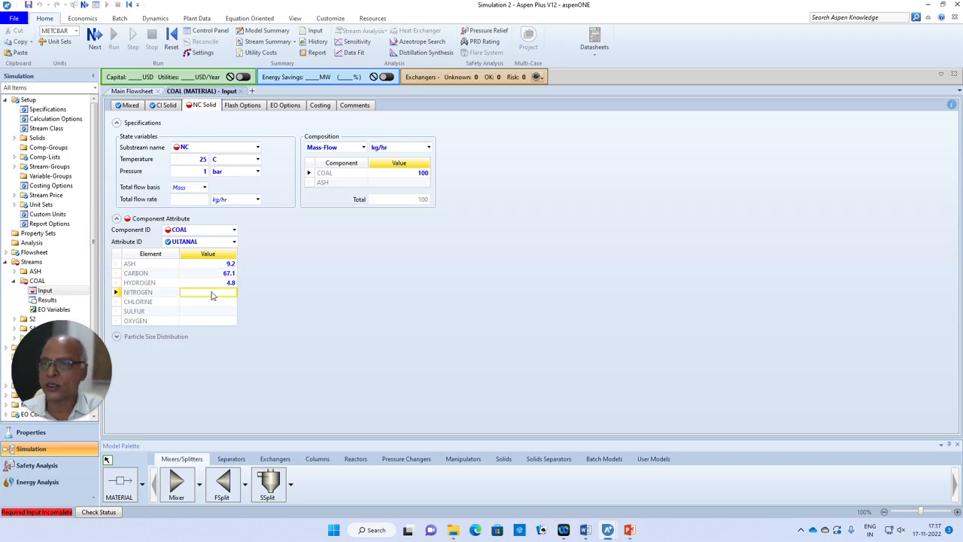
{"action": "type", "text": "1.1"}
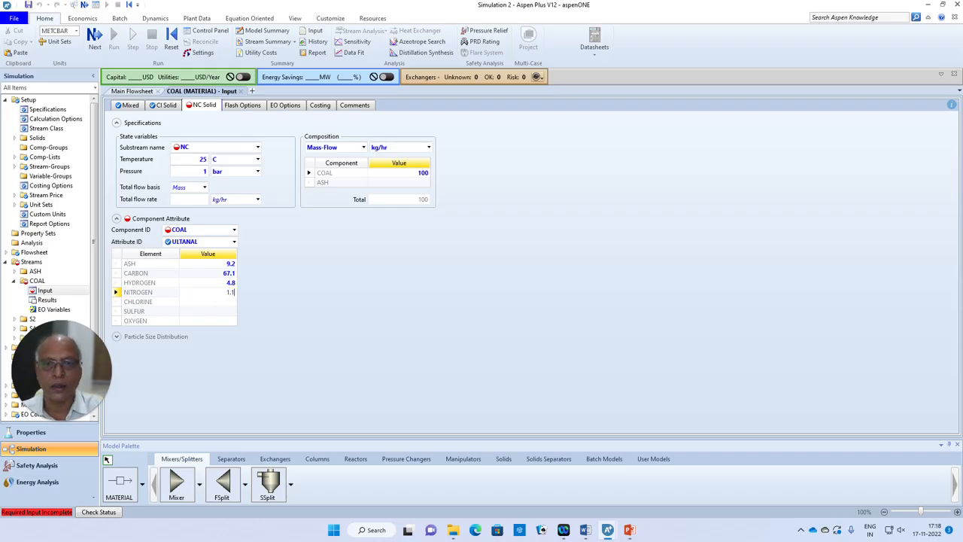
{"action": "left_click", "coordinate": [220, 303]}
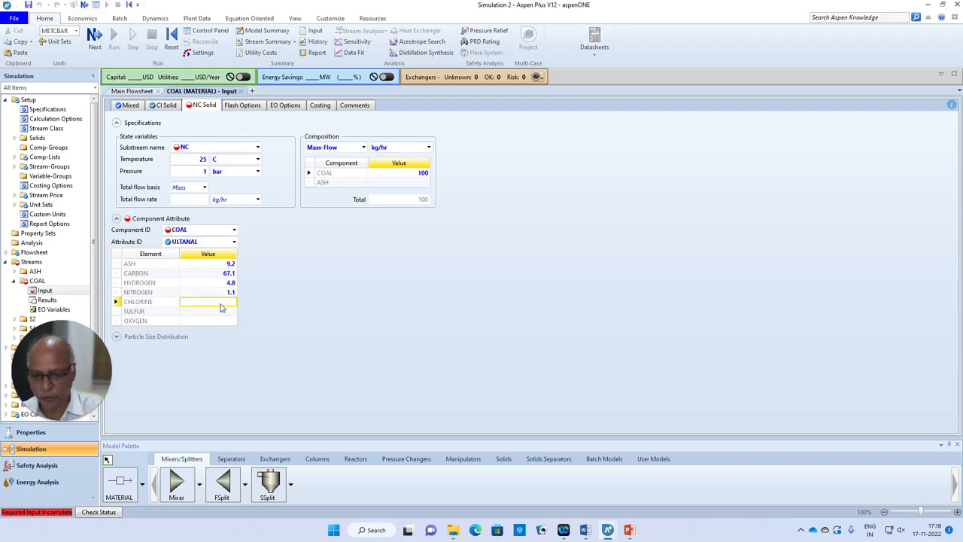
{"action": "type", "text": "0.1"}
{"action": "left_click", "coordinate": [222, 315]}
{"action": "type", "text": "1"}
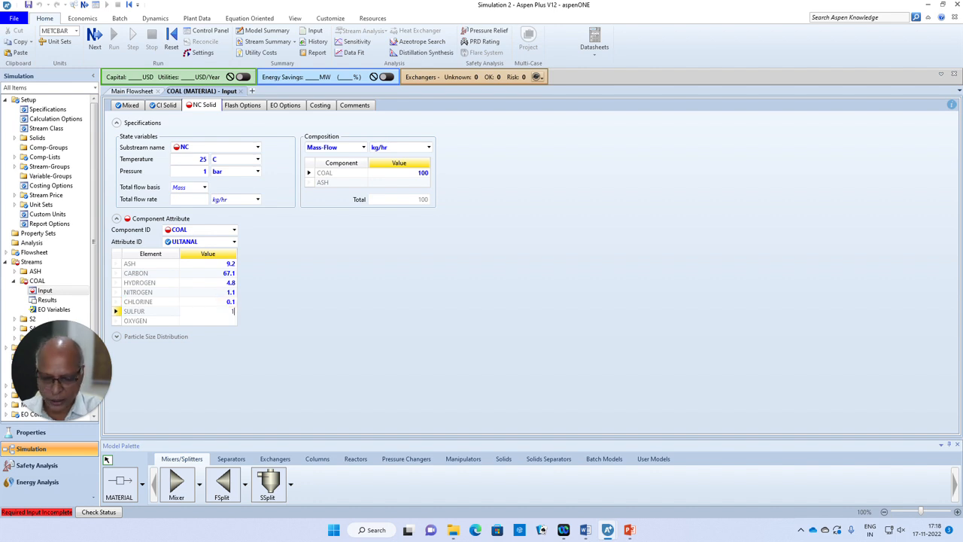
{"action": "type", "text": ".3"}
{"action": "left_click", "coordinate": [229, 323]}
{"action": "type", "text": "16.4"}
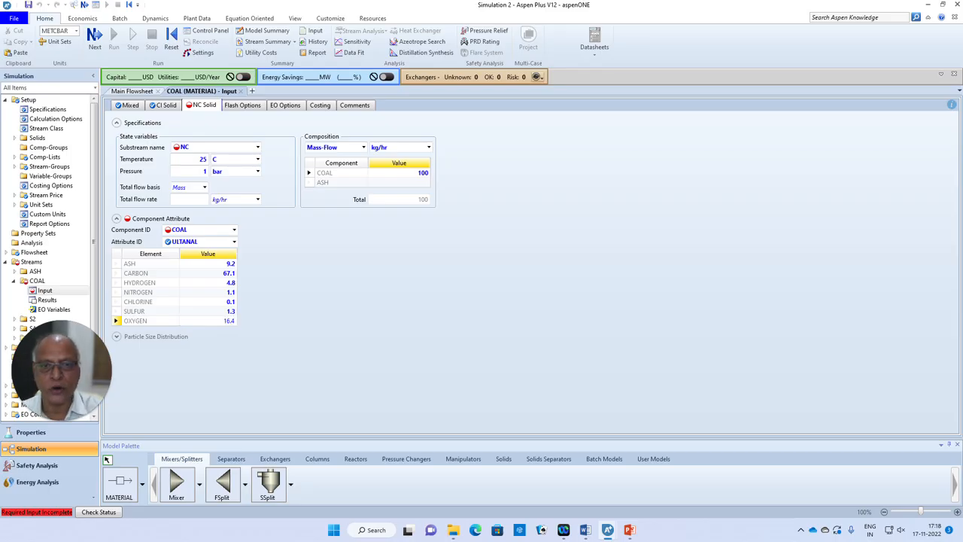
{"action": "left_click", "coordinate": [263, 368]}
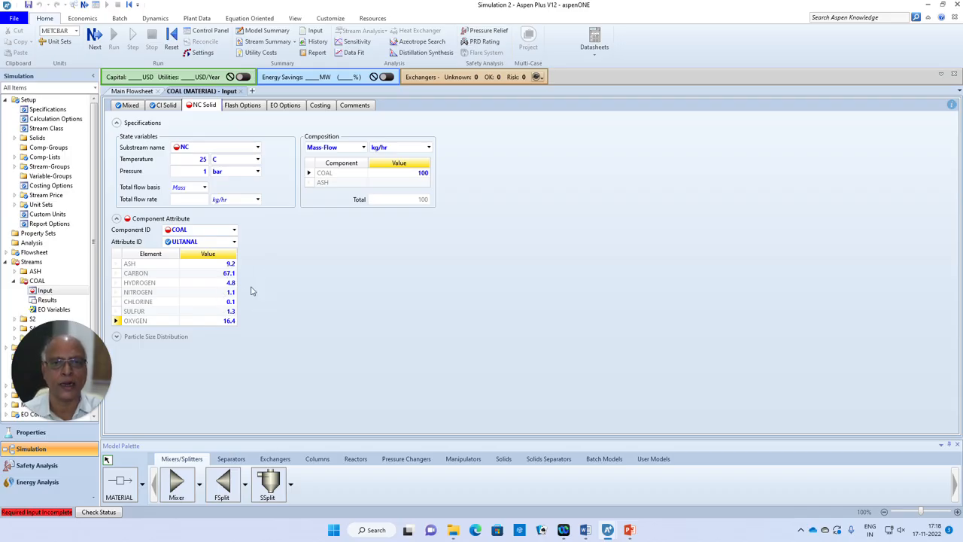
Look at COAL's SULFANAL attribute, then return to ULTANAL to review the ultimate analysis values
{"action": "left_click", "coordinate": [235, 241]}
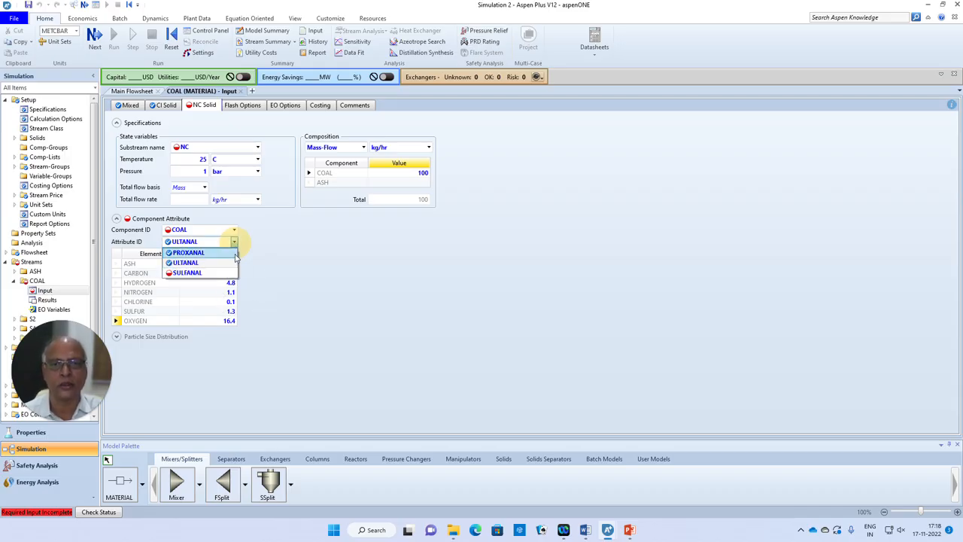
{"action": "left_click", "coordinate": [186, 274]}
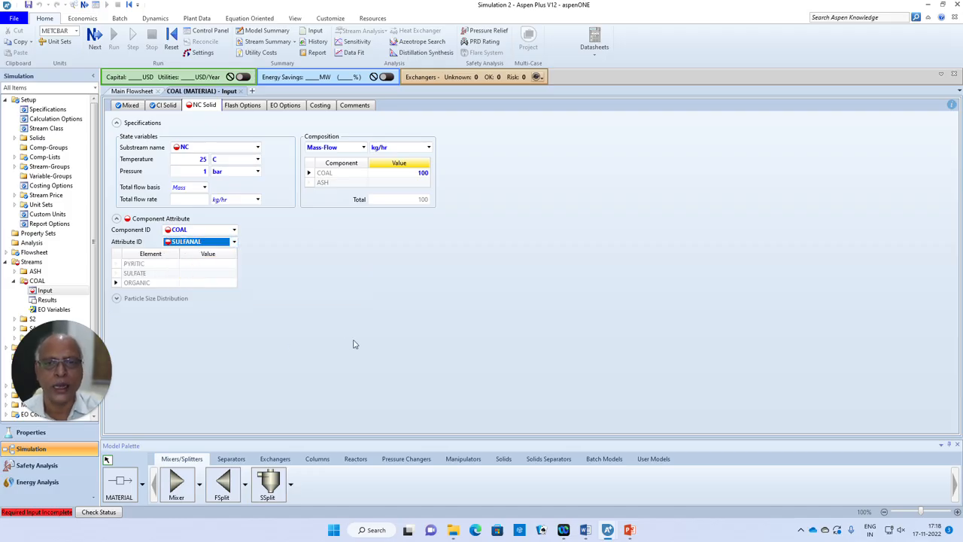
{"action": "left_click", "coordinate": [234, 241]}
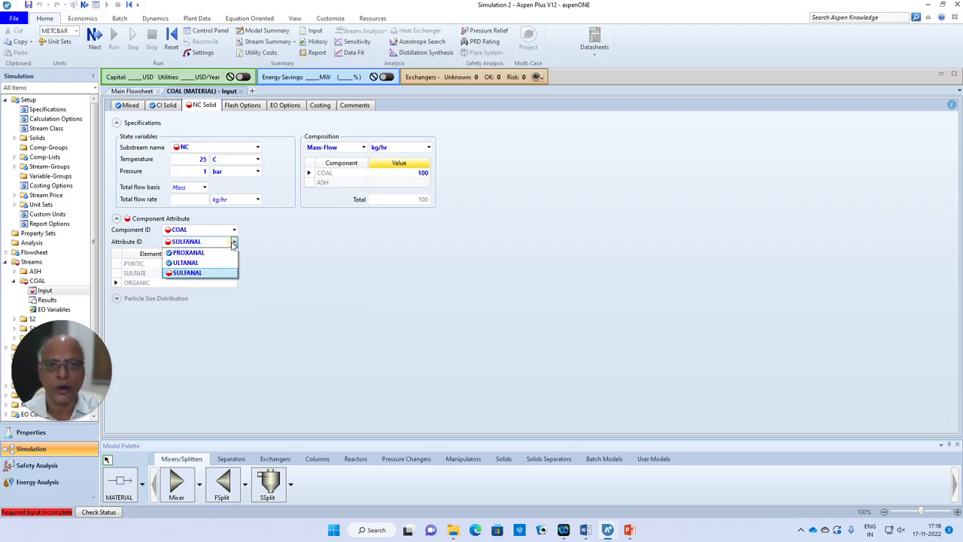
{"action": "left_click", "coordinate": [201, 264]}
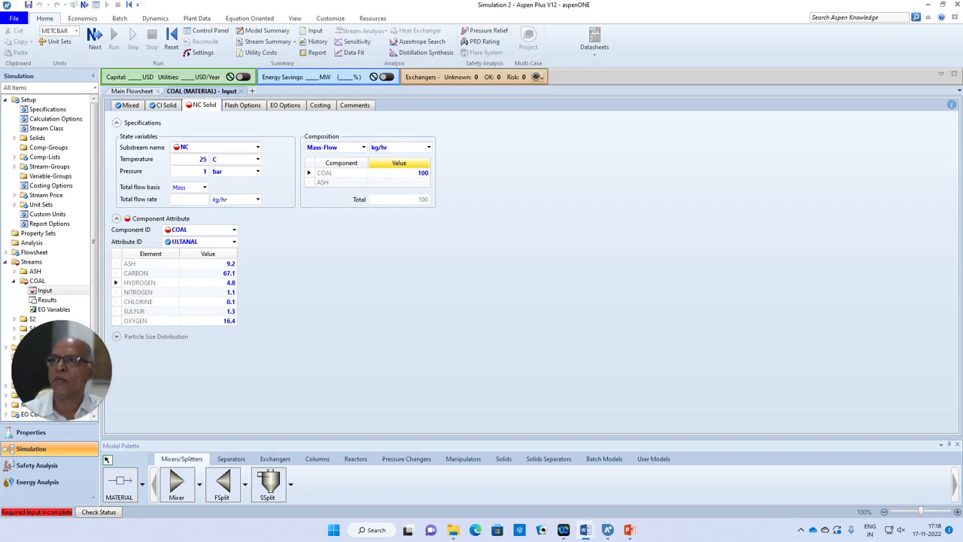
Consult the sulfur analysis in the temp Word document, then fill COAL's SULFANAL attribute with pyritic 0.78, sulfate 0.13 and organic 0.39
{"action": "key", "text": "alt+Tab"}
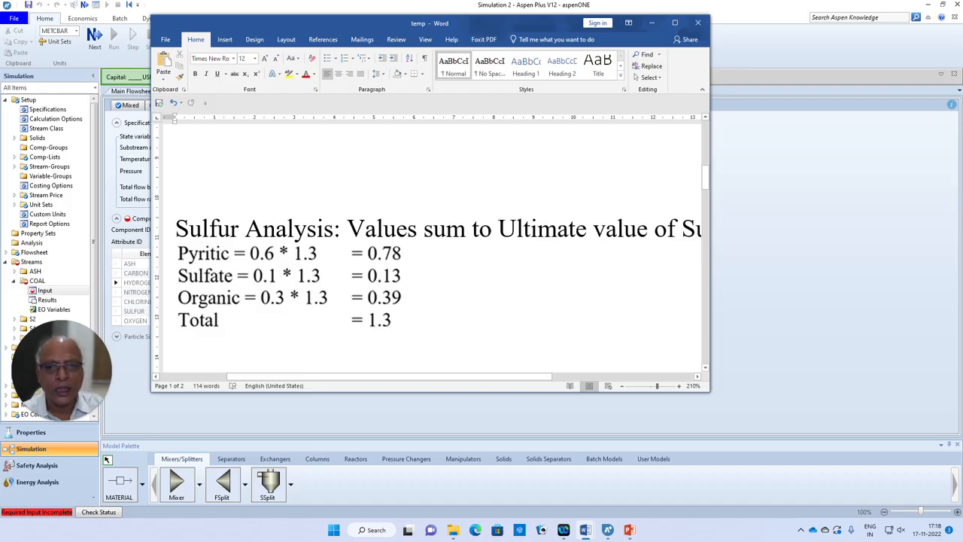
{"action": "left_click_drag", "start_coordinate": [414, 30], "coordinate": [532, 30]}
{"action": "left_click", "coordinate": [234, 241]}
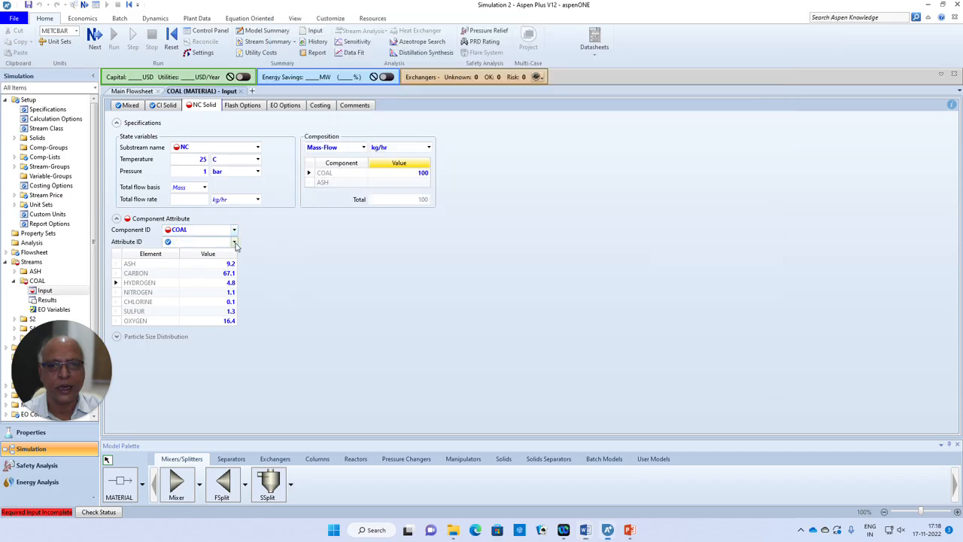
{"action": "left_click", "coordinate": [198, 273]}
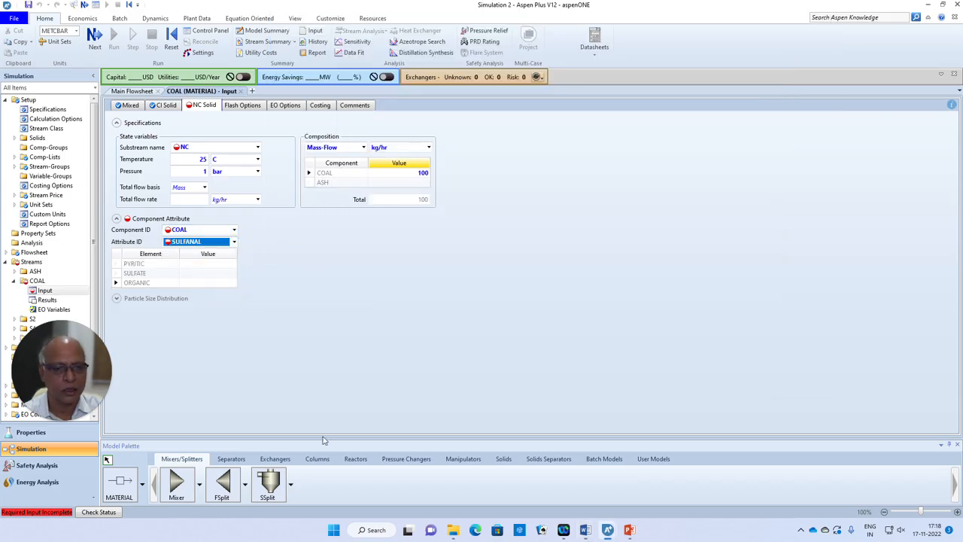
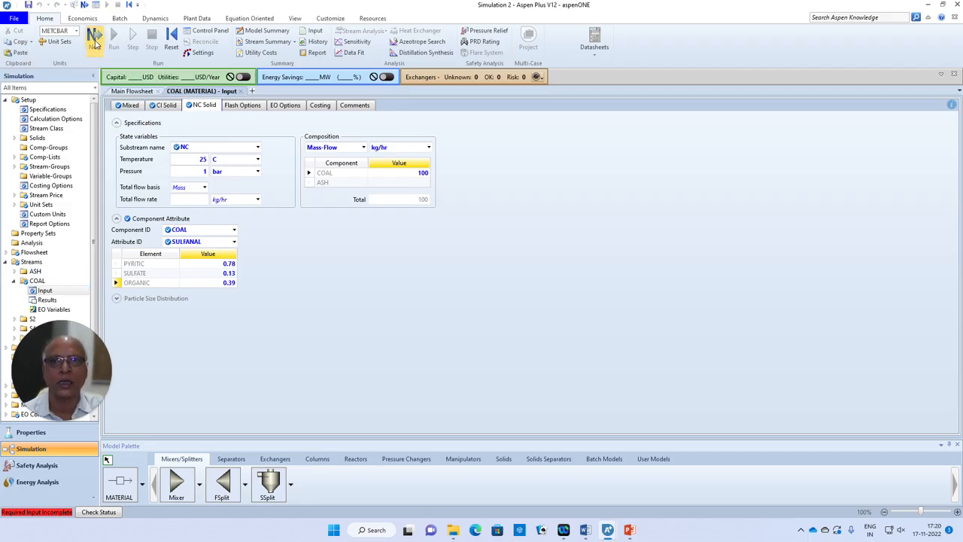
Proceed to the setup of RYield block B1 and set its temperature to 25 C and pressure to 1 bar
{"action": "left_click", "coordinate": [94, 44]}
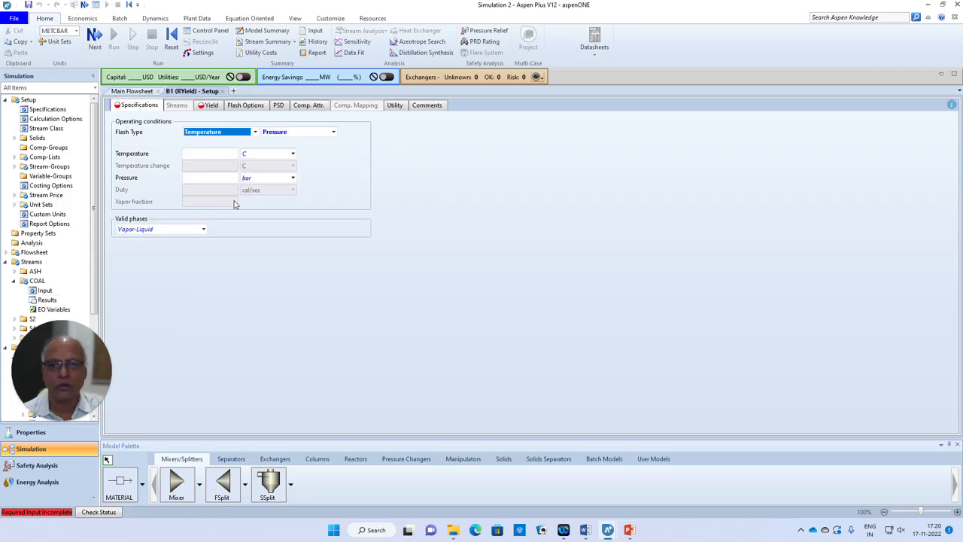
{"action": "mouse_move", "coordinate": [234, 204]}
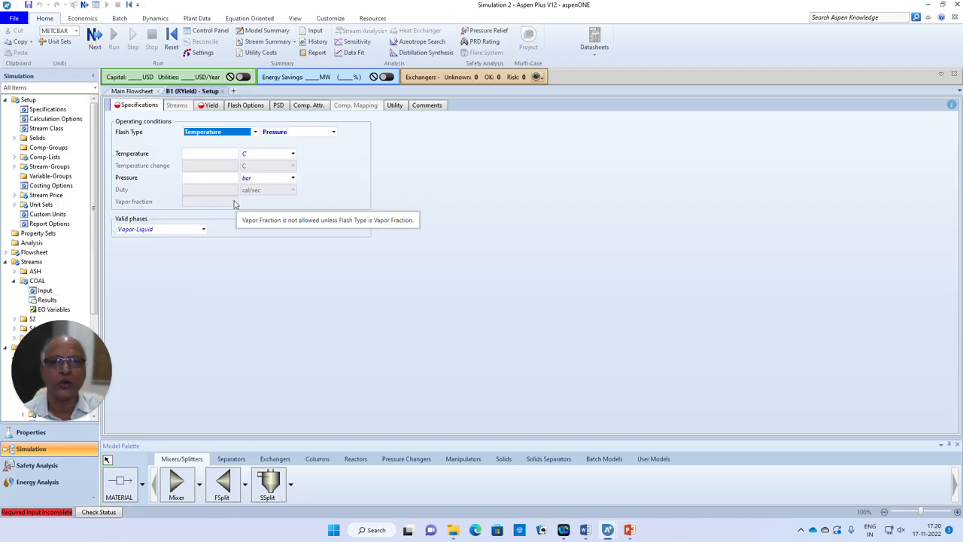
{"action": "left_click", "coordinate": [228, 154]}
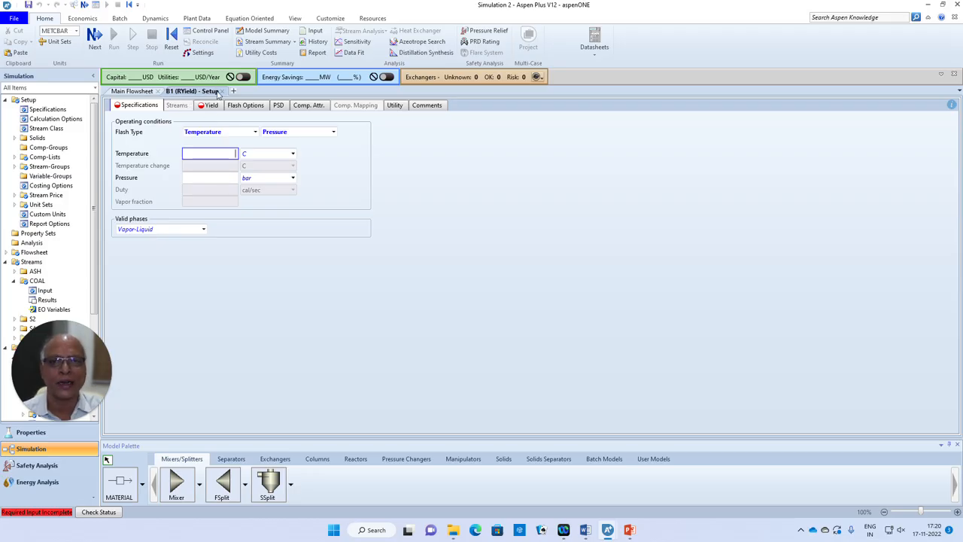
{"action": "type", "text": "25"}
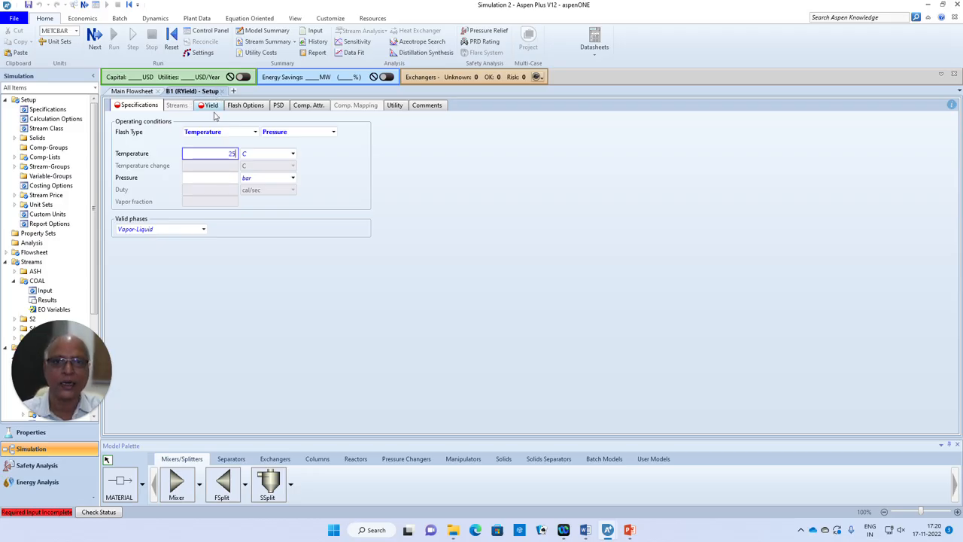
{"action": "left_click", "coordinate": [226, 180]}
{"action": "type", "text": "1"}
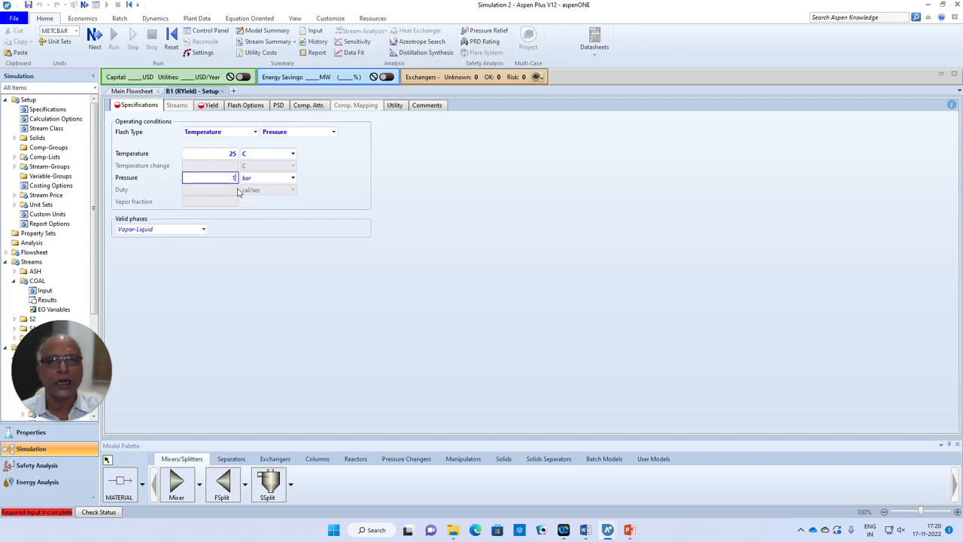
{"action": "left_click", "coordinate": [286, 287]}
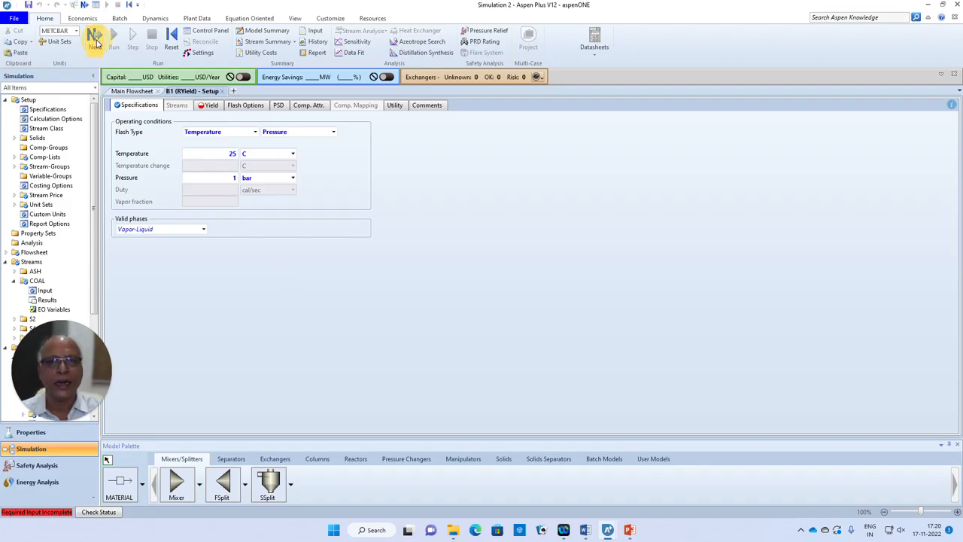
Proceed to B1's yield specification and examine the component yield table in the temp Word document
{"action": "left_click", "coordinate": [95, 41]}
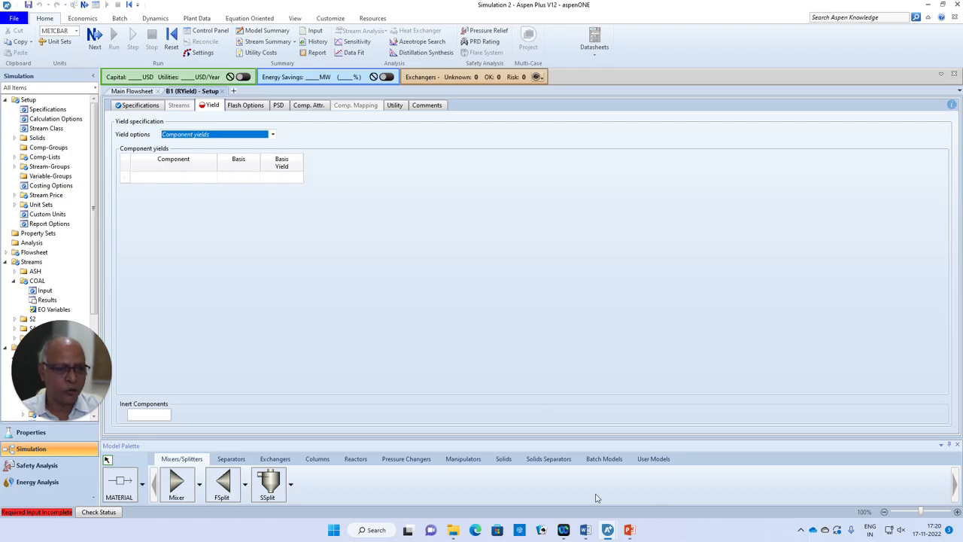
{"action": "mouse_move", "coordinate": [584, 533]}
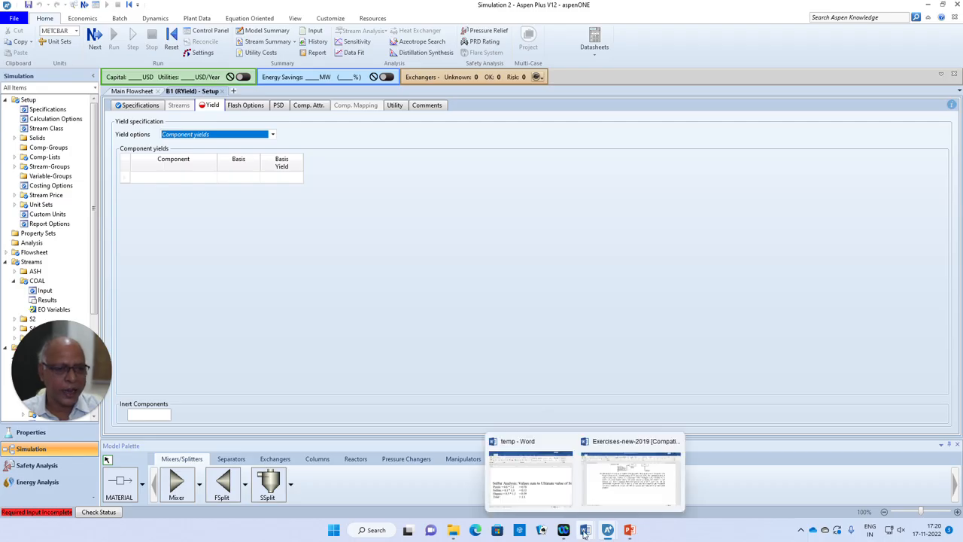
{"action": "left_click", "coordinate": [529, 491]}
{"action": "scroll", "coordinate": [550, 263], "scroll_direction": "down", "scroll_amount": 10}
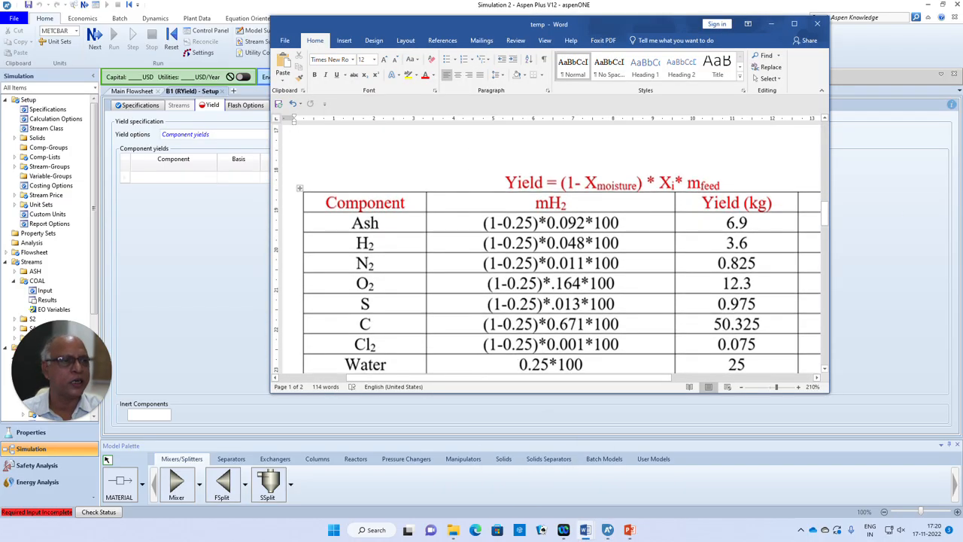
{"action": "left_click", "coordinate": [794, 24]}
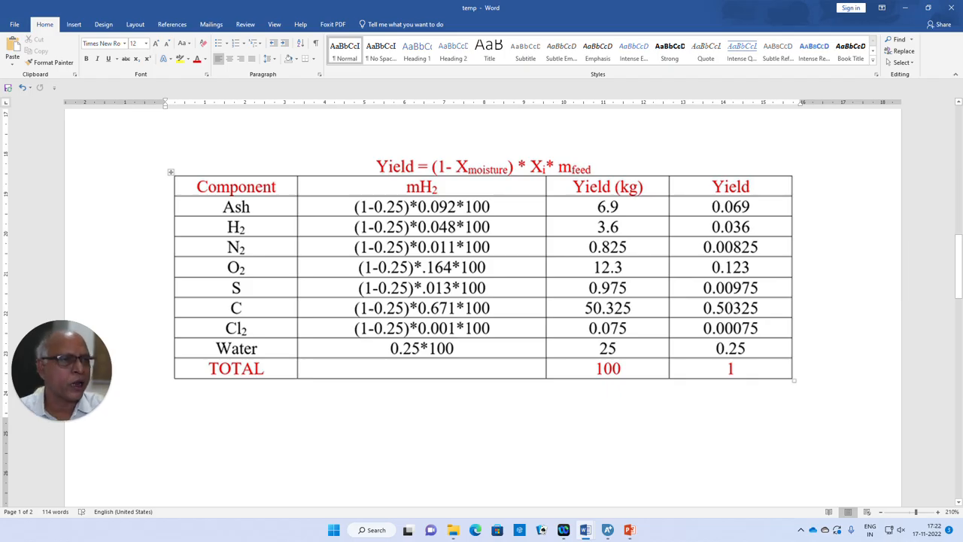
{"action": "key", "text": "alt+Tab"}
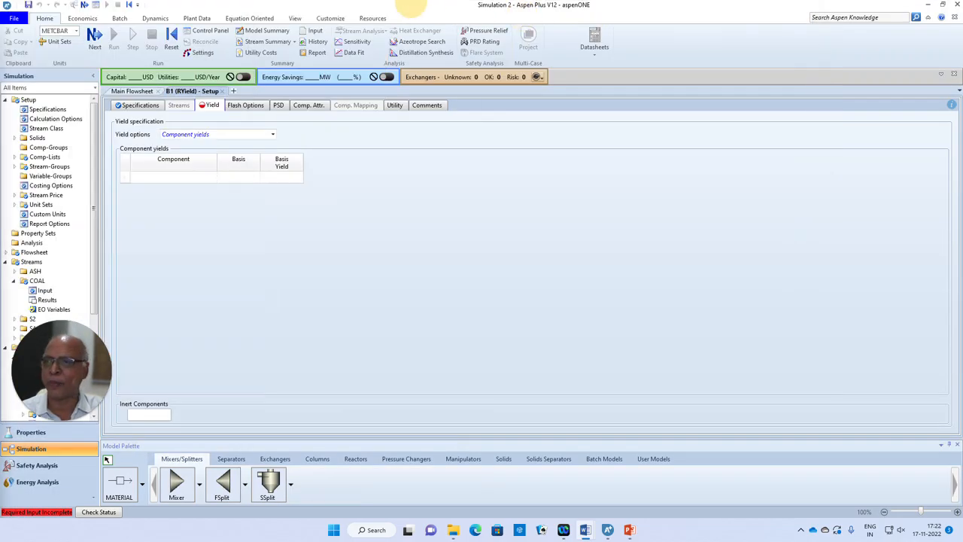
Enter ASH as the first component yield of B1 on a Mass basis with a yield of 0.069
{"action": "left_click", "coordinate": [213, 179]}
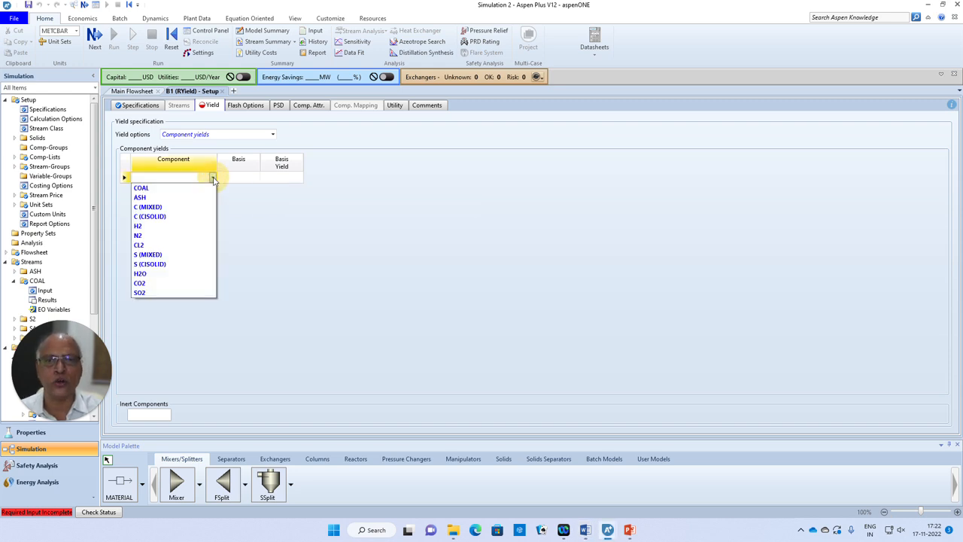
{"action": "left_click", "coordinate": [153, 207]}
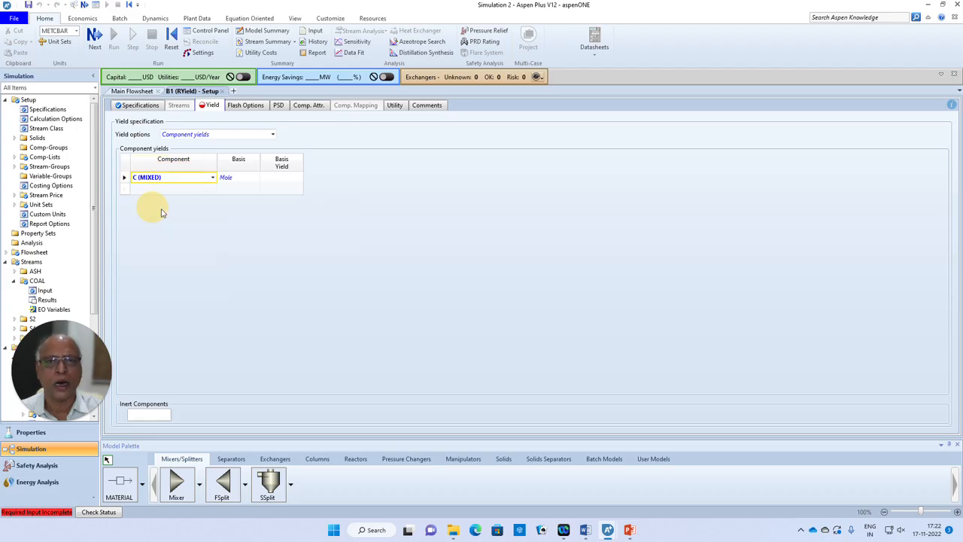
{"action": "left_click", "coordinate": [255, 177]}
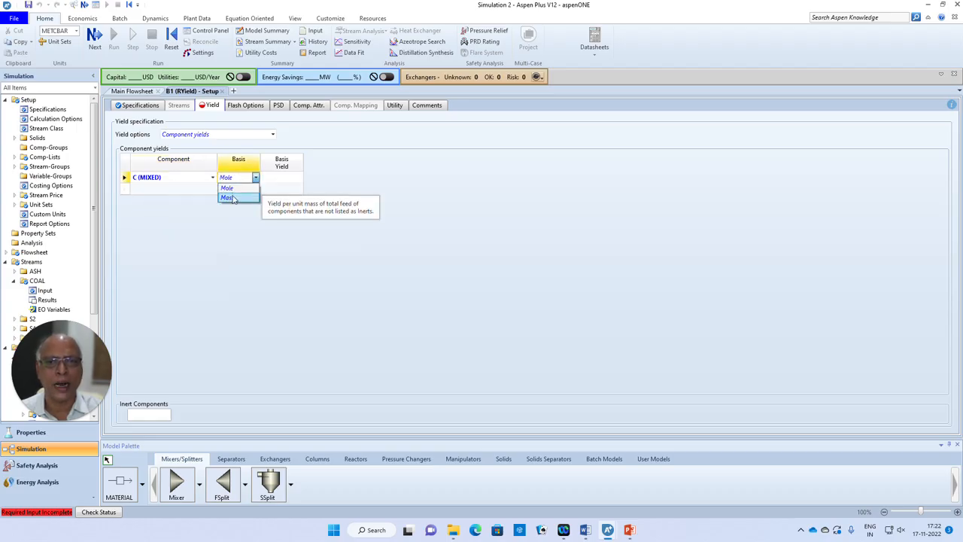
{"action": "left_click", "coordinate": [233, 196]}
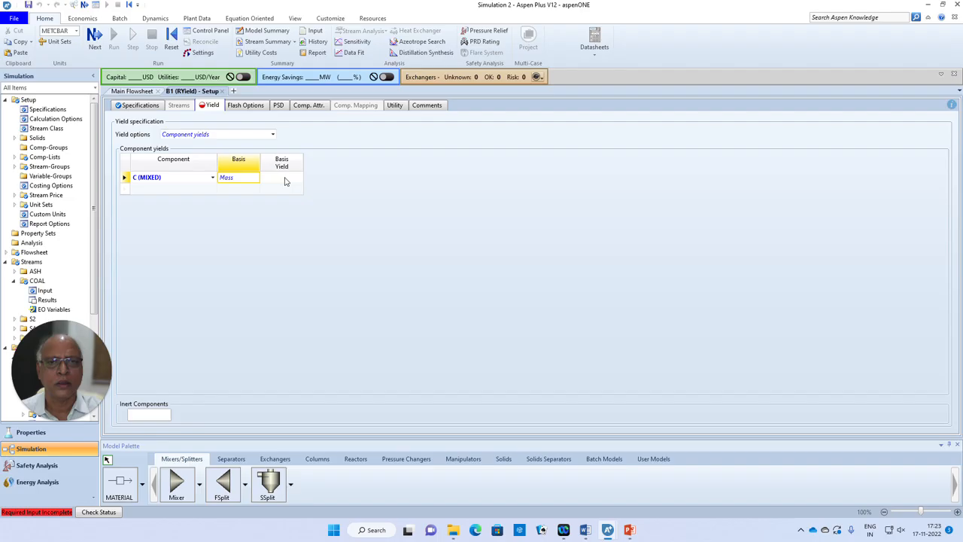
{"action": "left_click", "coordinate": [286, 180]}
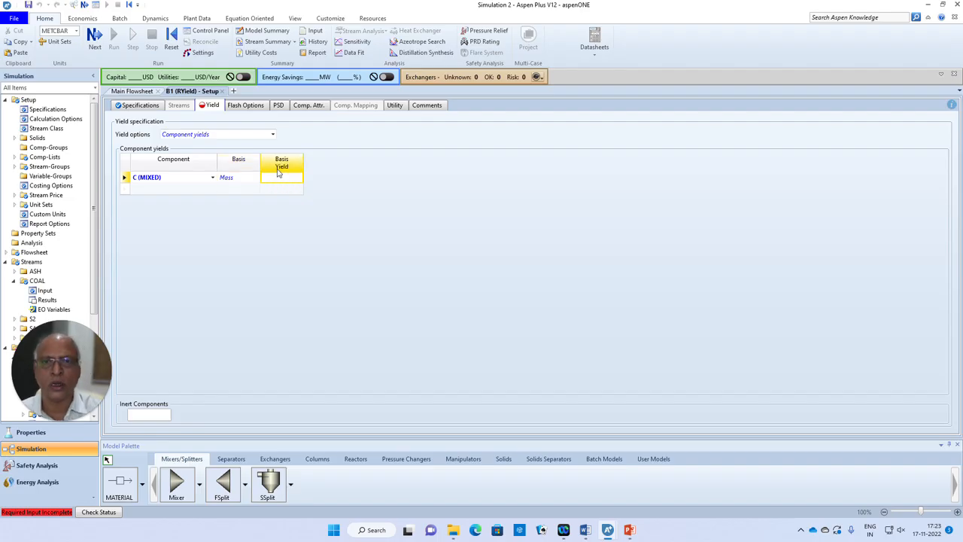
{"action": "left_click", "coordinate": [212, 177]}
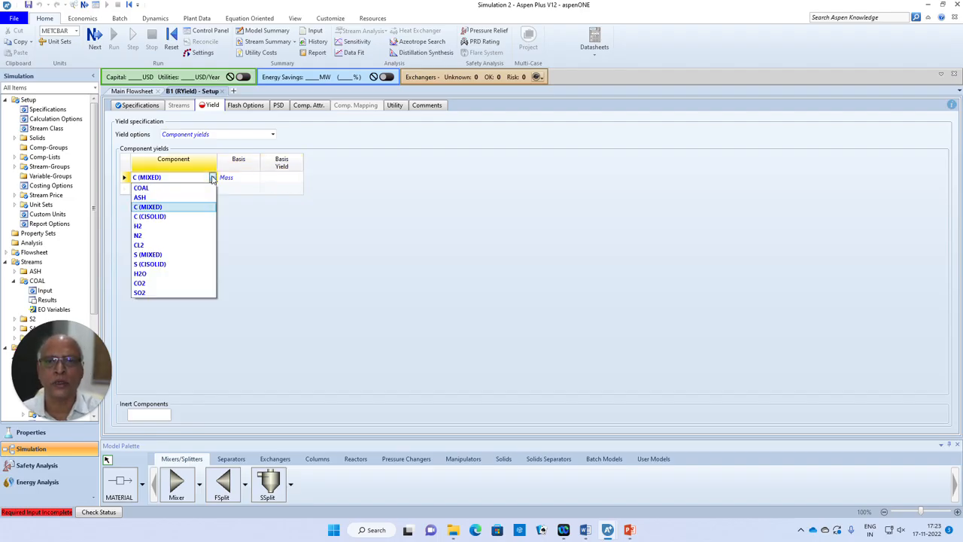
{"action": "left_click", "coordinate": [139, 197]}
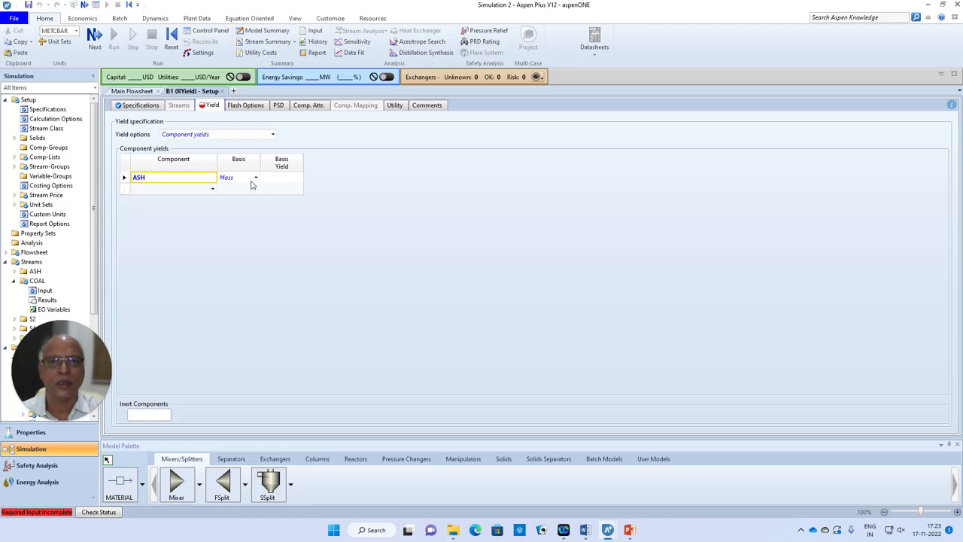
{"action": "left_click", "coordinate": [282, 182]}
{"action": "type", "text": "0"}
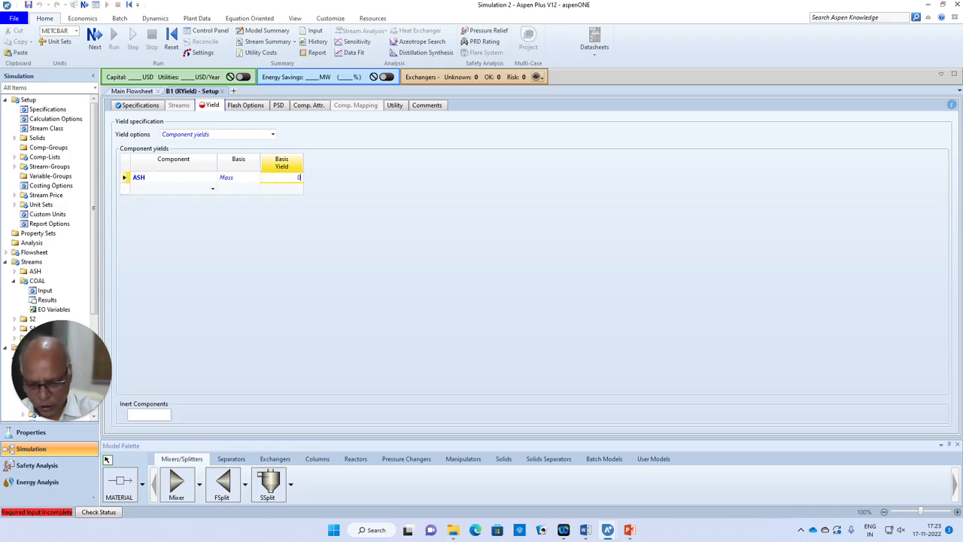
{"action": "type", "text": ".069"}
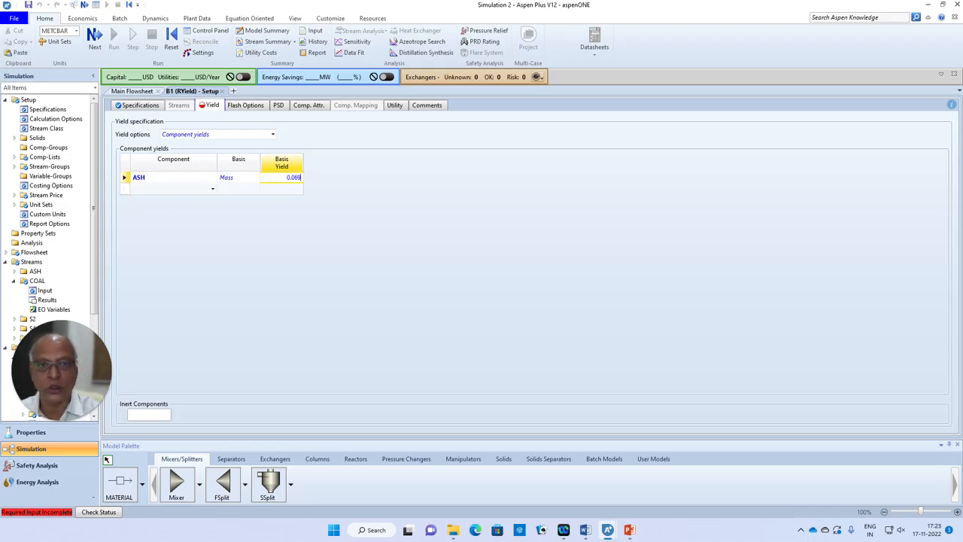
Add C (MIXED) to B1's component yields on a Mass basis with a yield of 0.50325
{"action": "left_click", "coordinate": [213, 189]}
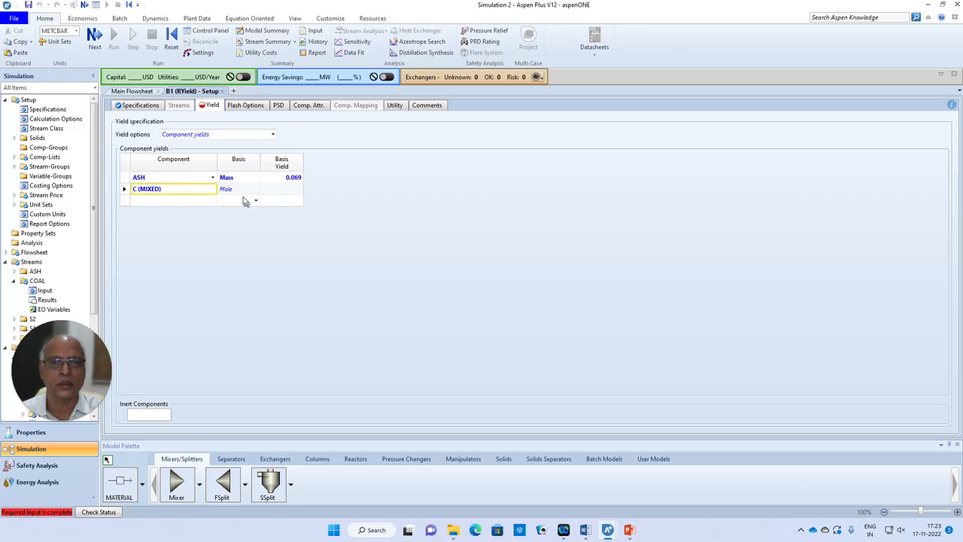
{"action": "left_click", "coordinate": [255, 189]}
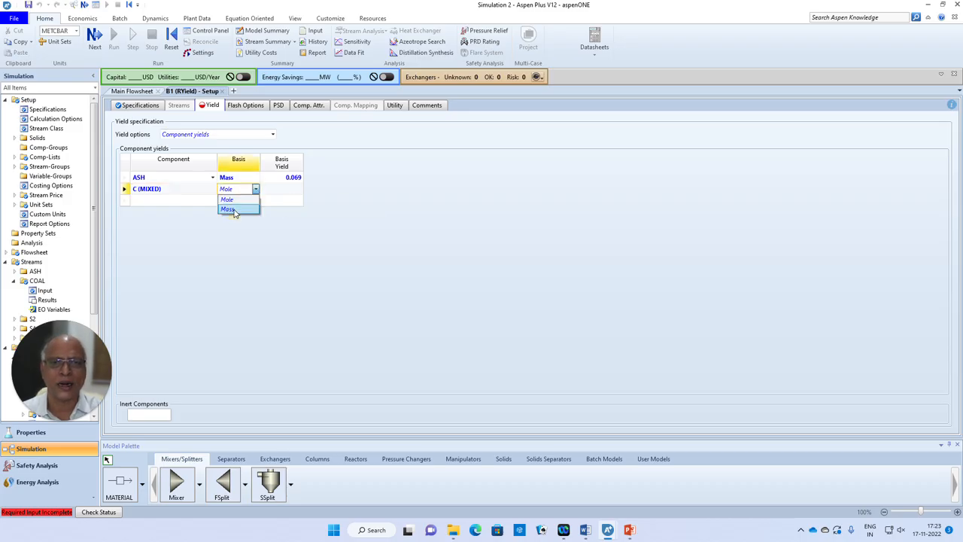
{"action": "left_click", "coordinate": [235, 210]}
{"action": "left_click", "coordinate": [293, 192]}
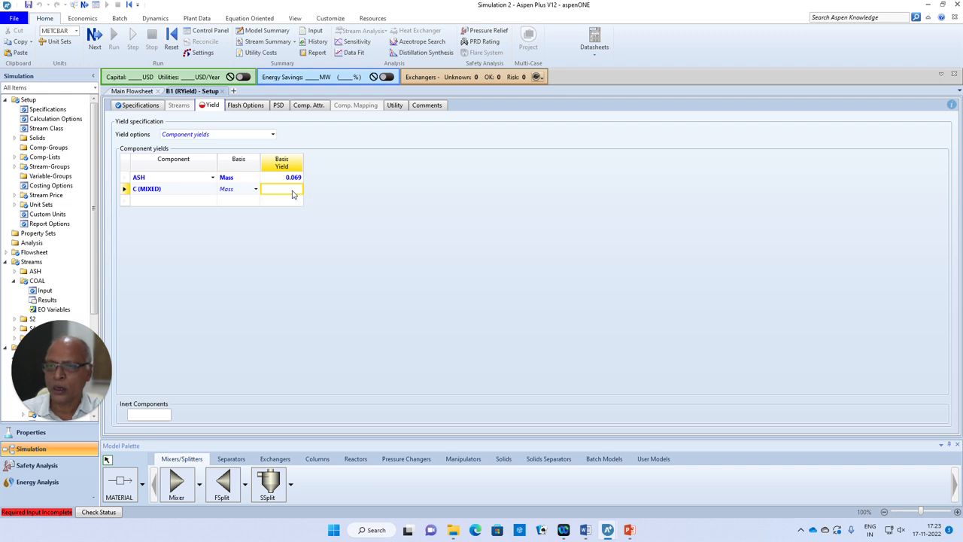
{"action": "type", "text": "0"}
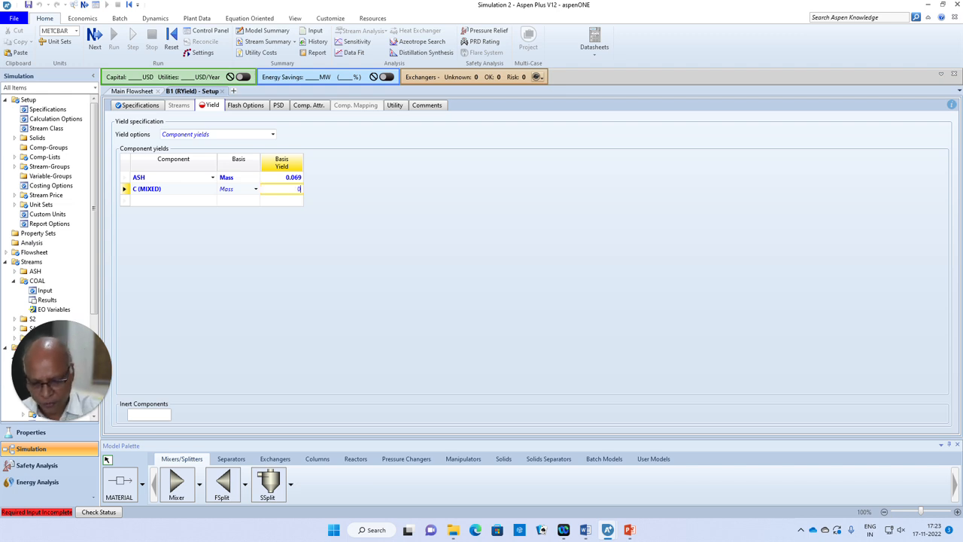
{"action": "type", "text": ".50325"}
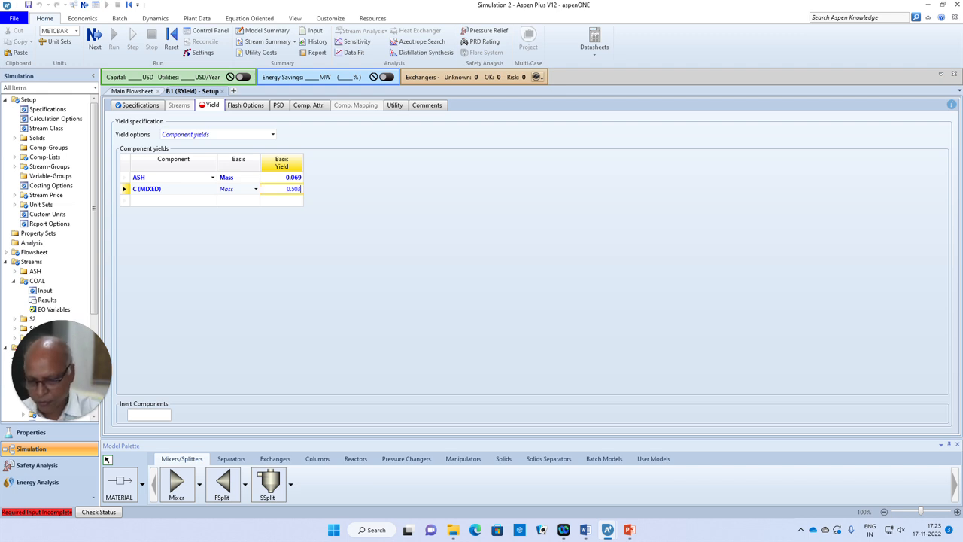
Add H2 to B1's component yields on a Mass basis with a yield of 0.036
{"action": "left_click", "coordinate": [211, 201]}
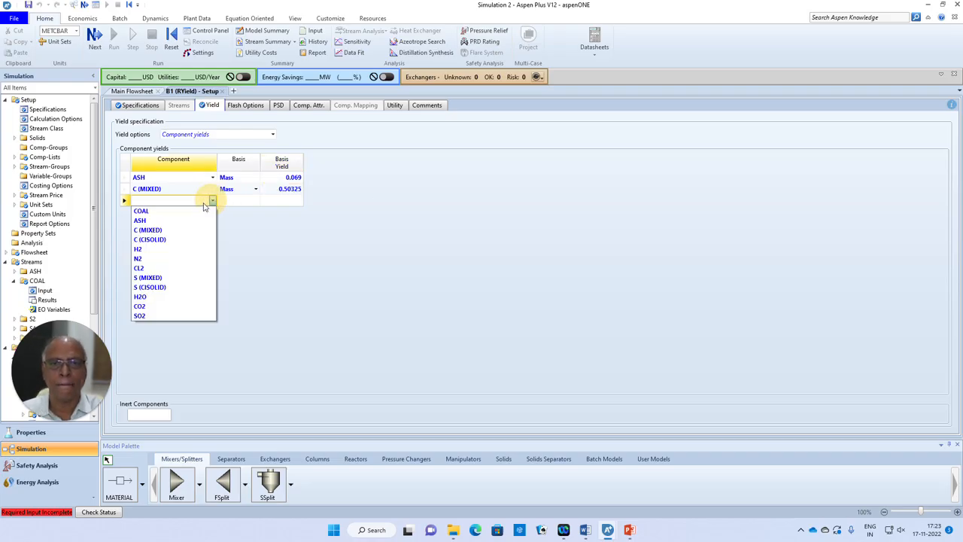
{"action": "left_click", "coordinate": [155, 251]}
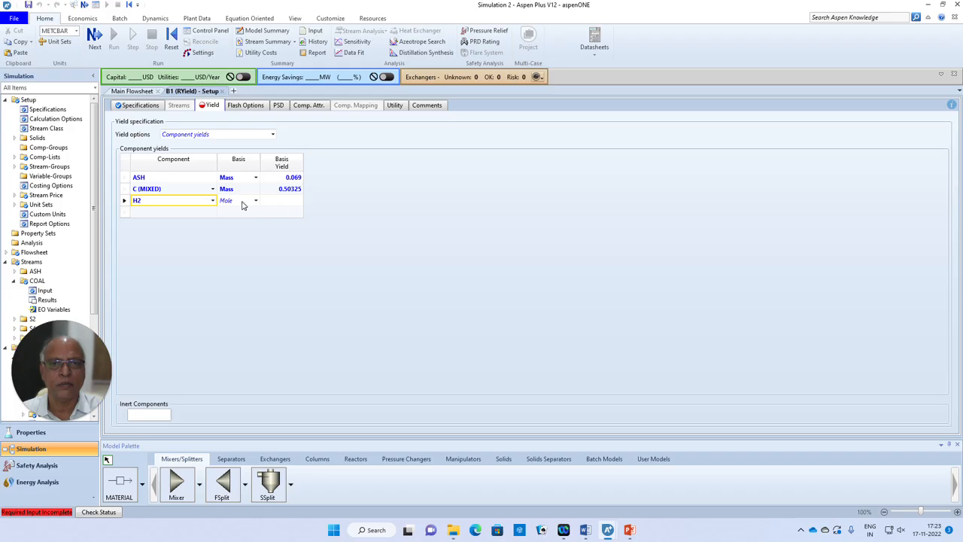
{"action": "left_click", "coordinate": [255, 200]}
{"action": "left_click", "coordinate": [239, 221]}
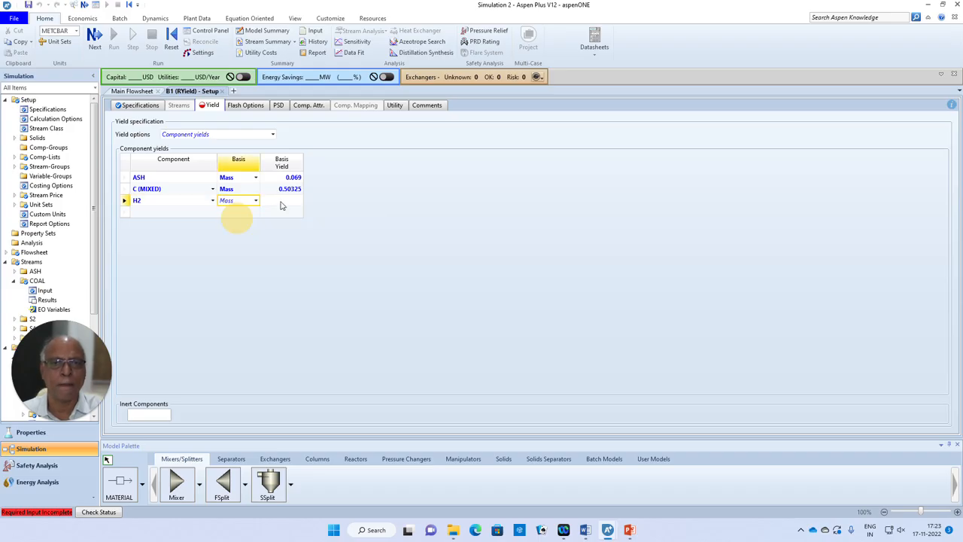
{"action": "left_click", "coordinate": [285, 201]}
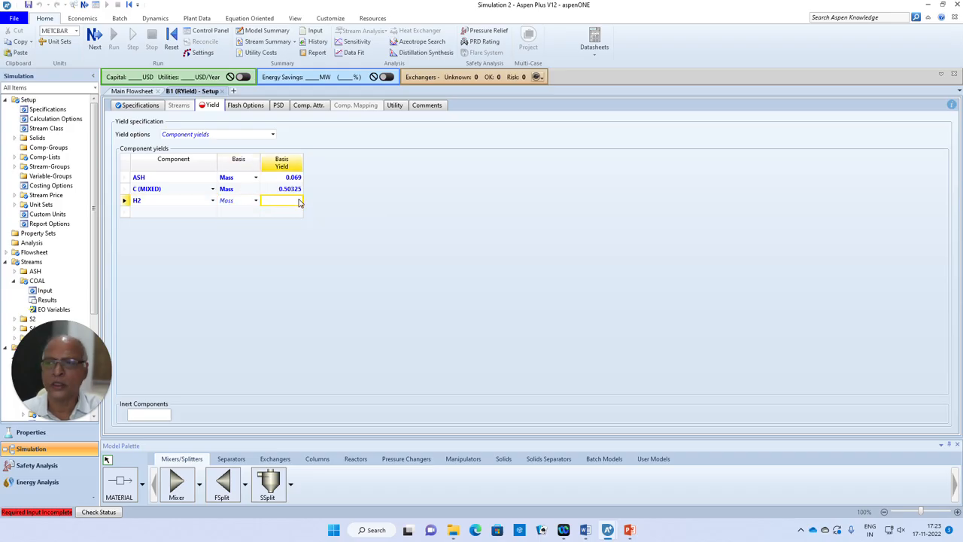
{"action": "type", "text": "0"}
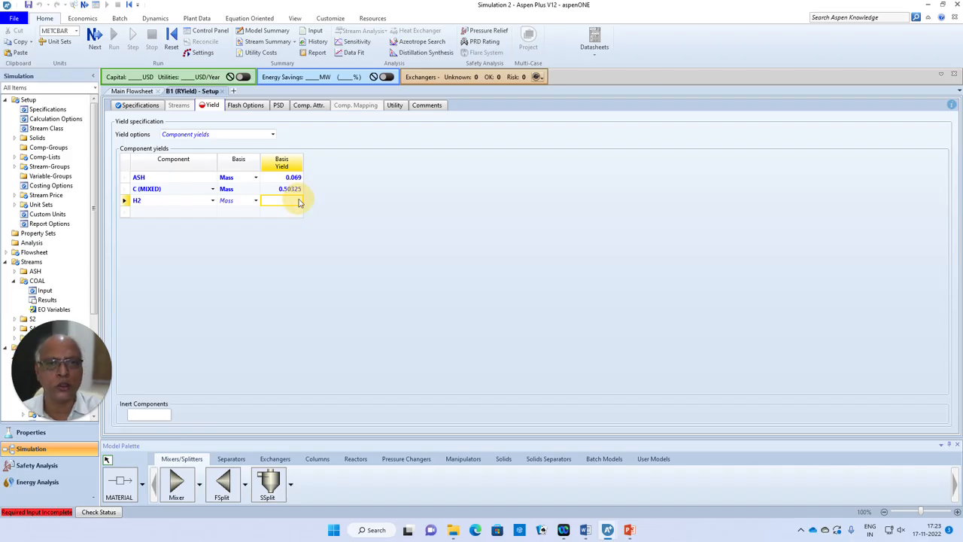
{"action": "type", "text": ".0"}
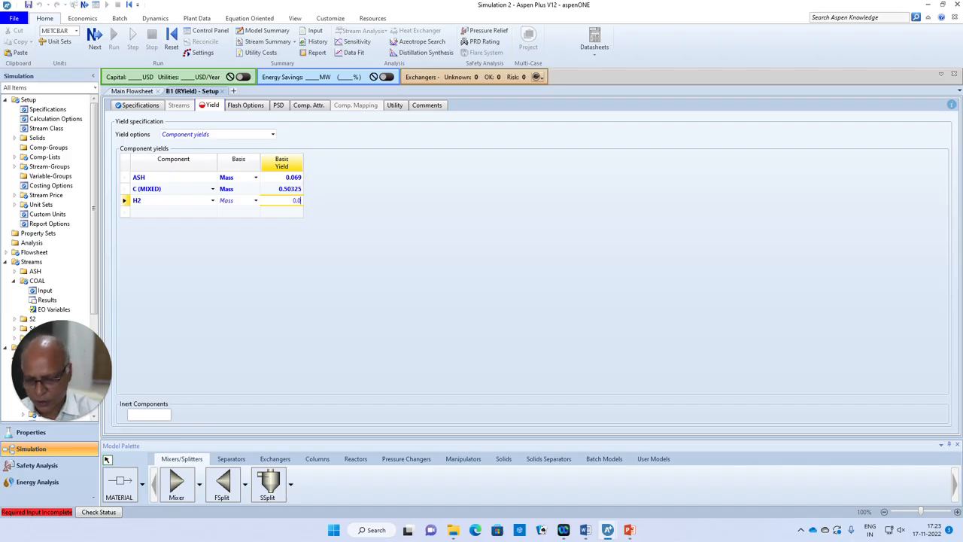
{"action": "type", "text": "36"}
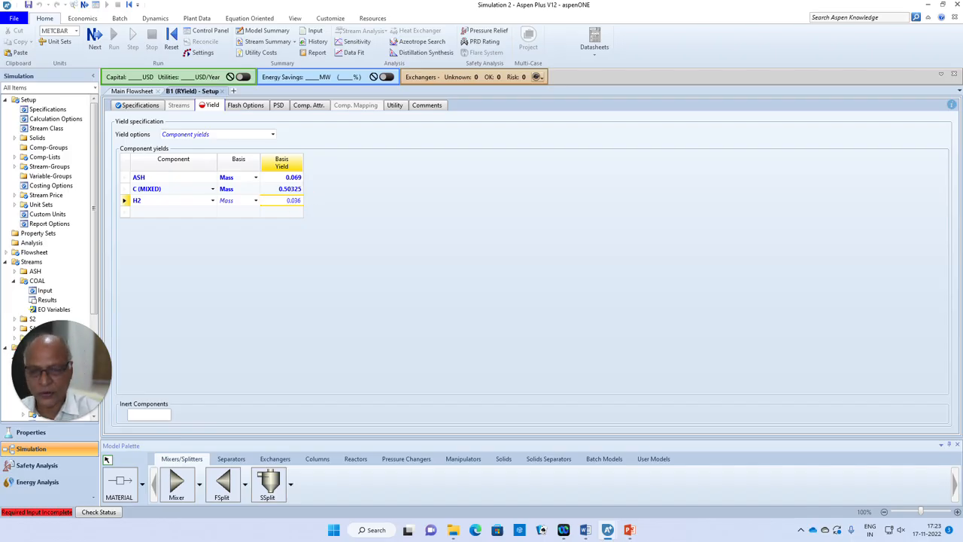
Add N2 to B1's component yields on a Mass basis with a yield of 0.0025
{"action": "left_click", "coordinate": [212, 212]}
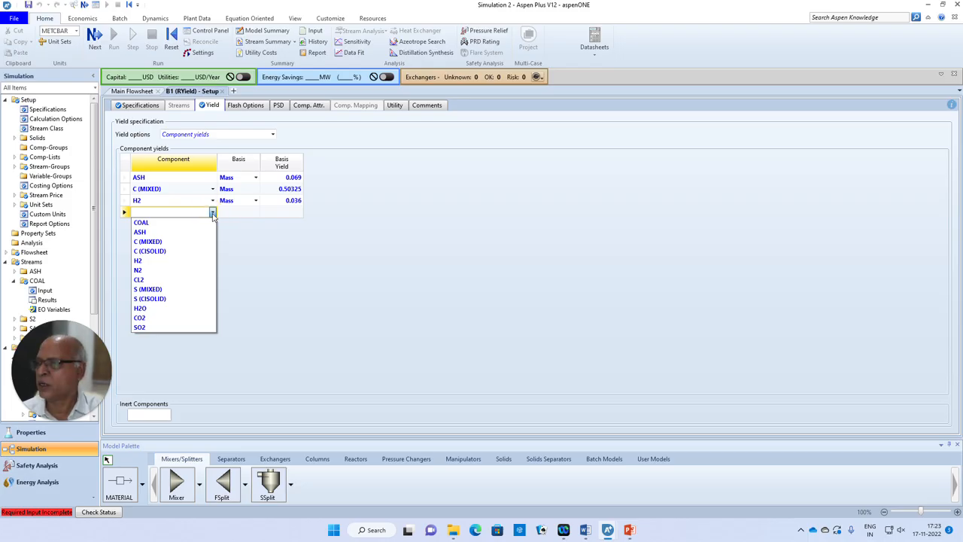
{"action": "left_click", "coordinate": [156, 272]}
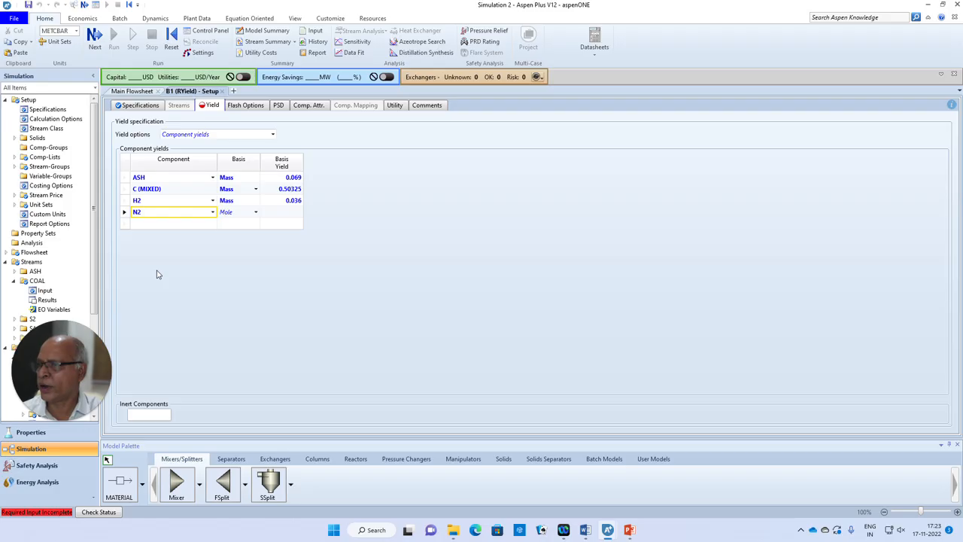
{"action": "left_click", "coordinate": [255, 212]}
{"action": "left_click", "coordinate": [249, 229]}
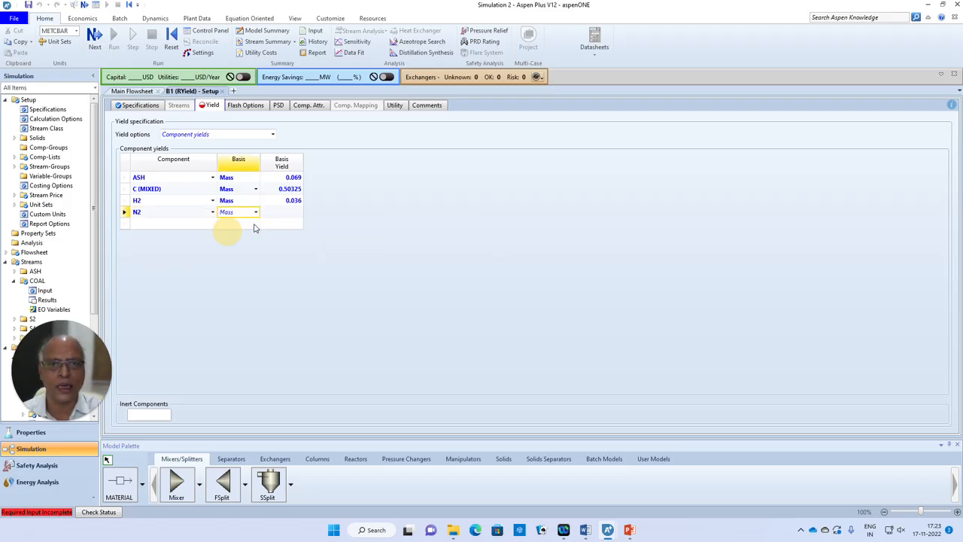
{"action": "left_click", "coordinate": [278, 214]}
{"action": "type", "text": "0.0"}
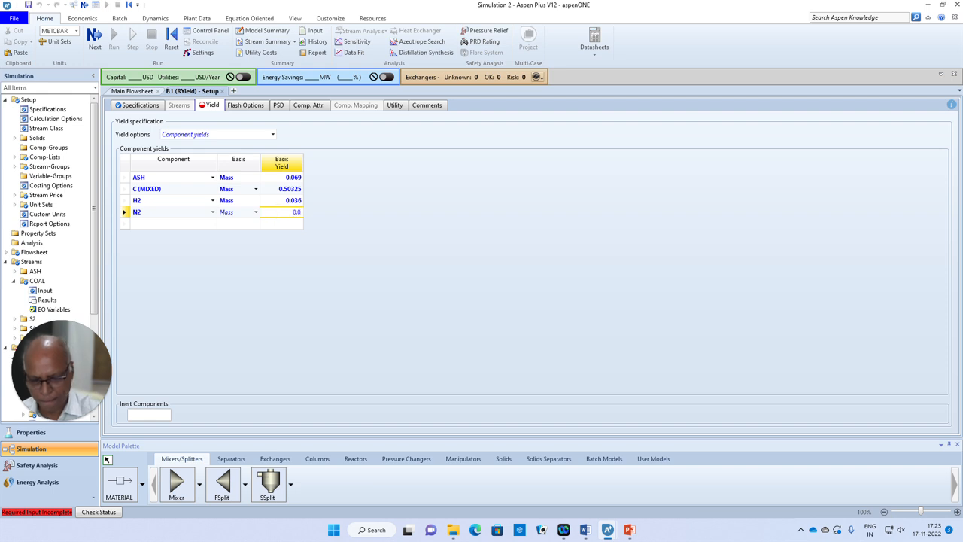
{"action": "type", "text": "025"}
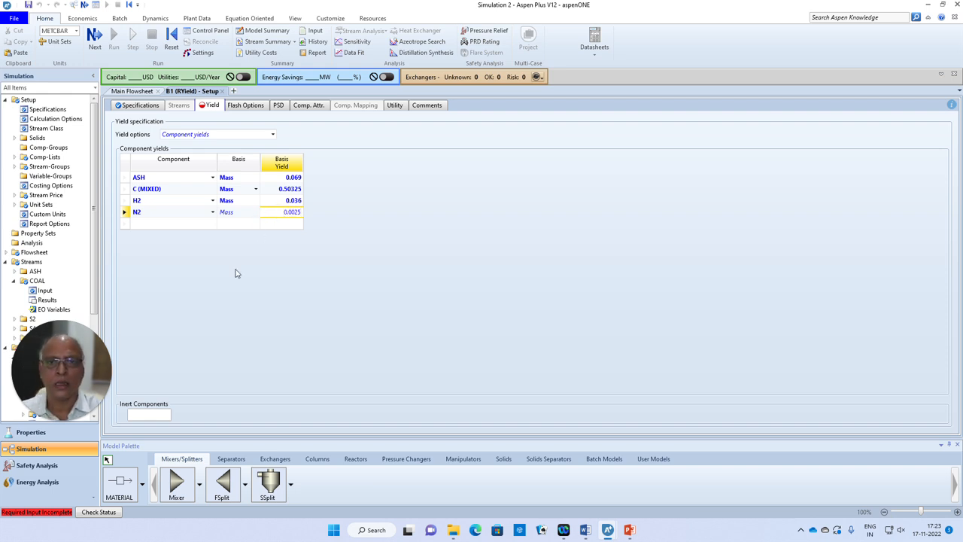
{"action": "left_click", "coordinate": [219, 272]}
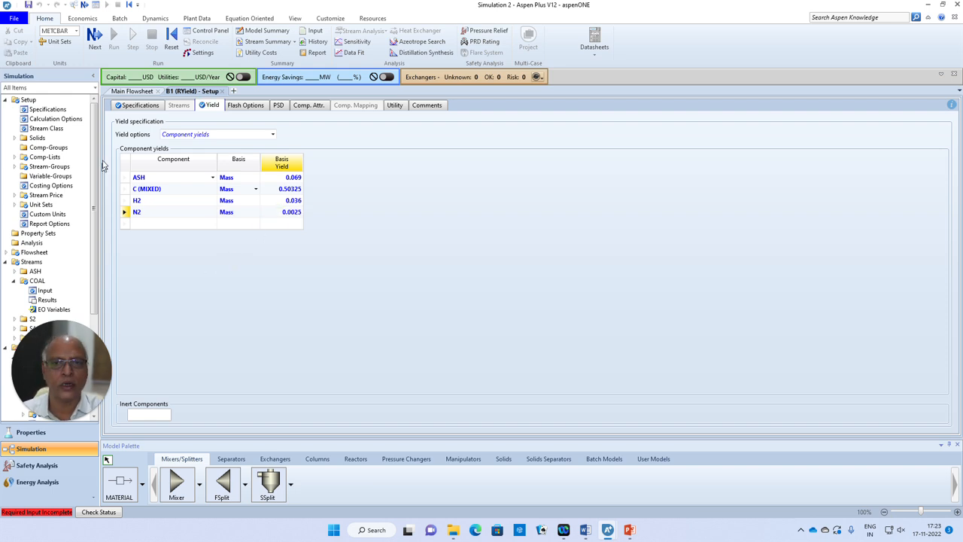
Add CL2 to B1's component yields on a Mass basis with a yield of 0.00075
{"action": "left_click", "coordinate": [212, 223]}
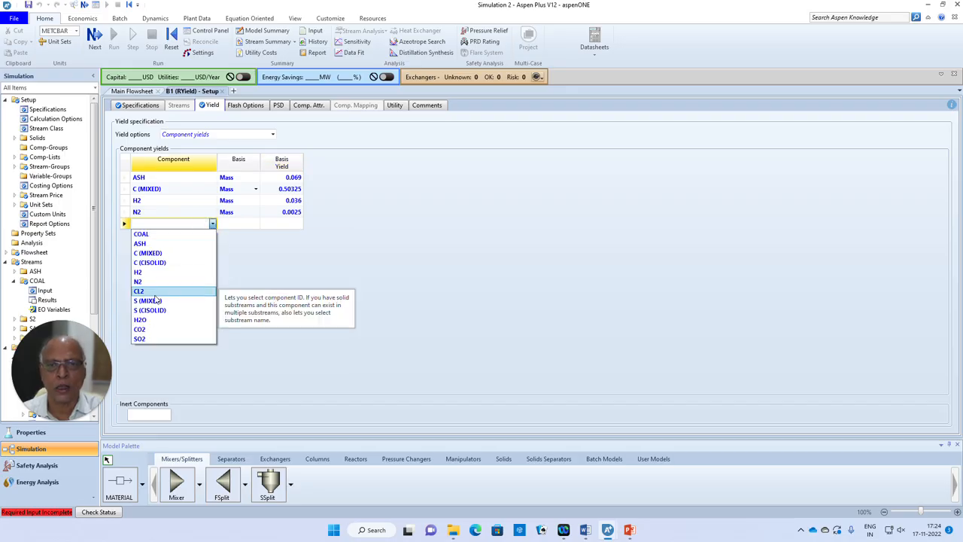
{"action": "left_click", "coordinate": [155, 292]}
{"action": "left_click", "coordinate": [255, 223]}
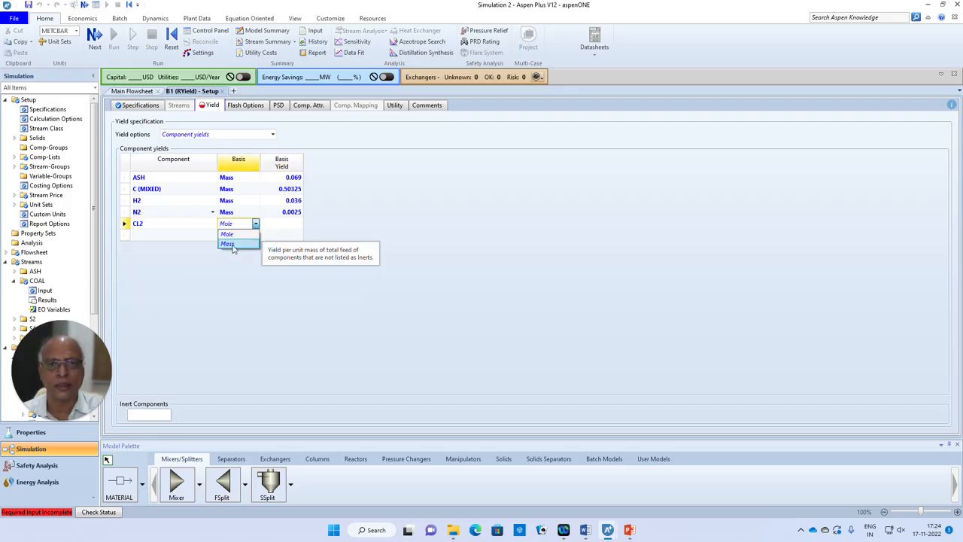
{"action": "left_click", "coordinate": [230, 245]}
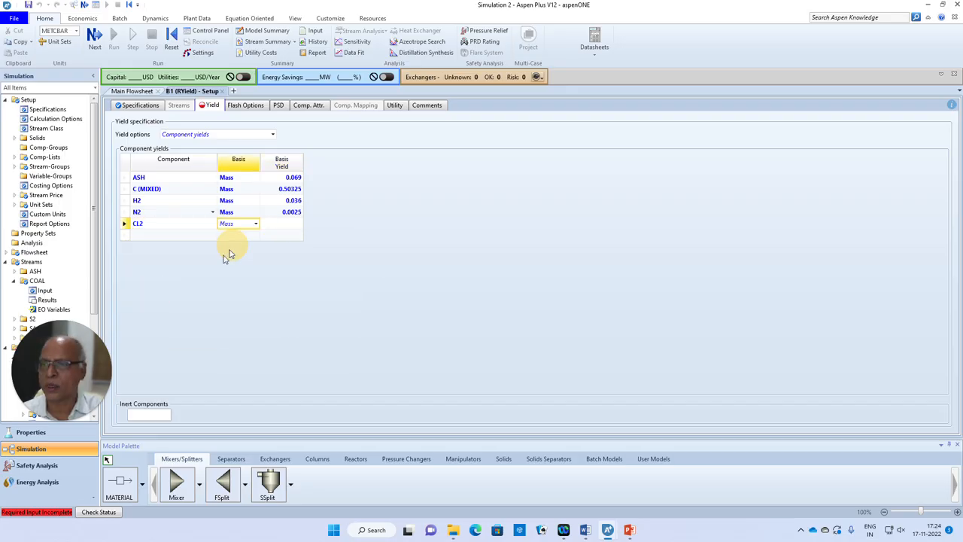
{"action": "left_click", "coordinate": [275, 227]}
{"action": "type", "text": "0.00075"}
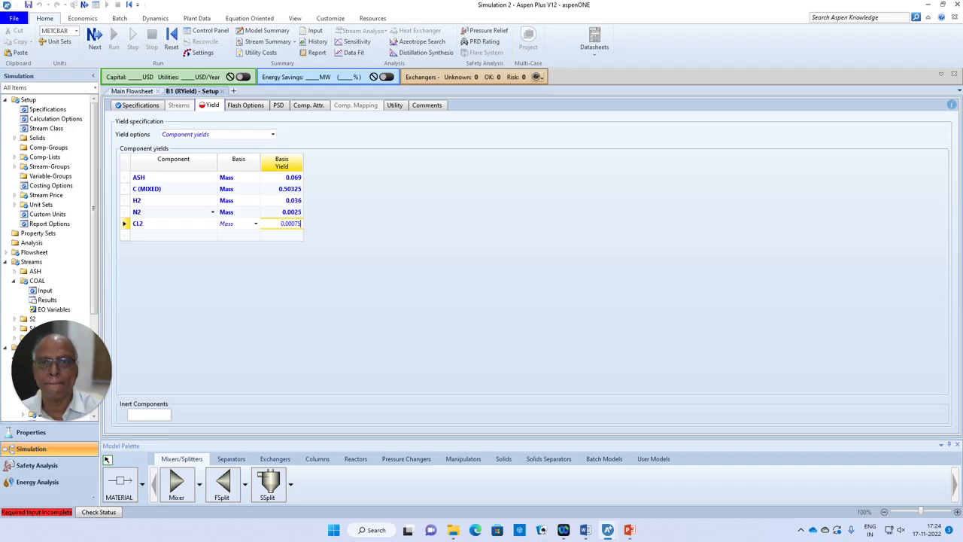
{"action": "left_click", "coordinate": [199, 320]}
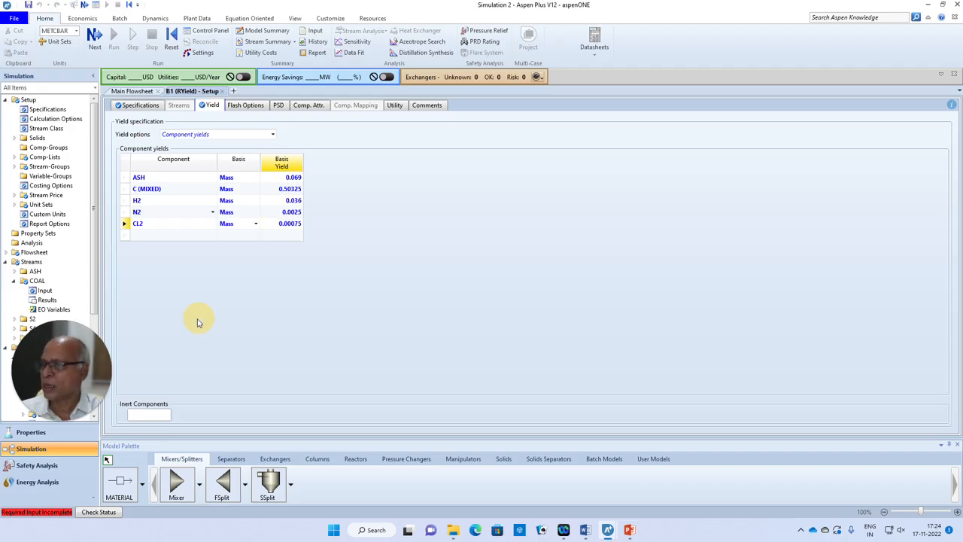
Add S (MIXED) to B1's component yields on a Mass basis with a yield of 0.00975
{"action": "left_click", "coordinate": [212, 235]}
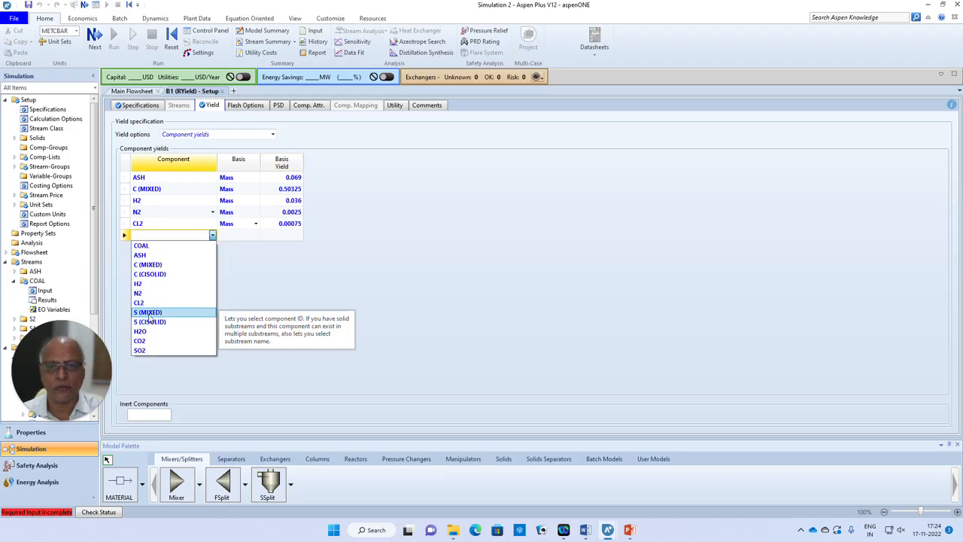
{"action": "left_click", "coordinate": [149, 313]}
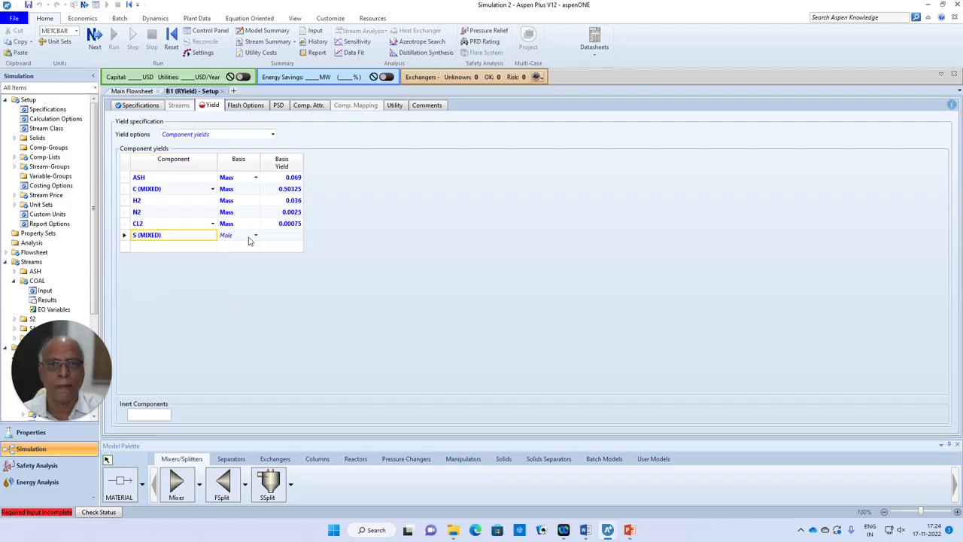
{"action": "left_click", "coordinate": [255, 236]}
{"action": "left_click", "coordinate": [240, 252]}
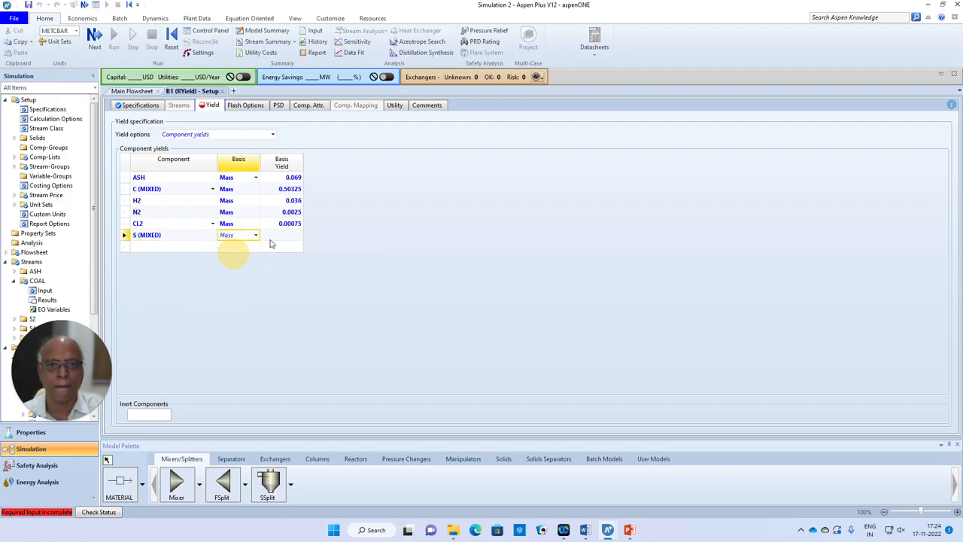
{"action": "left_click", "coordinate": [273, 240]}
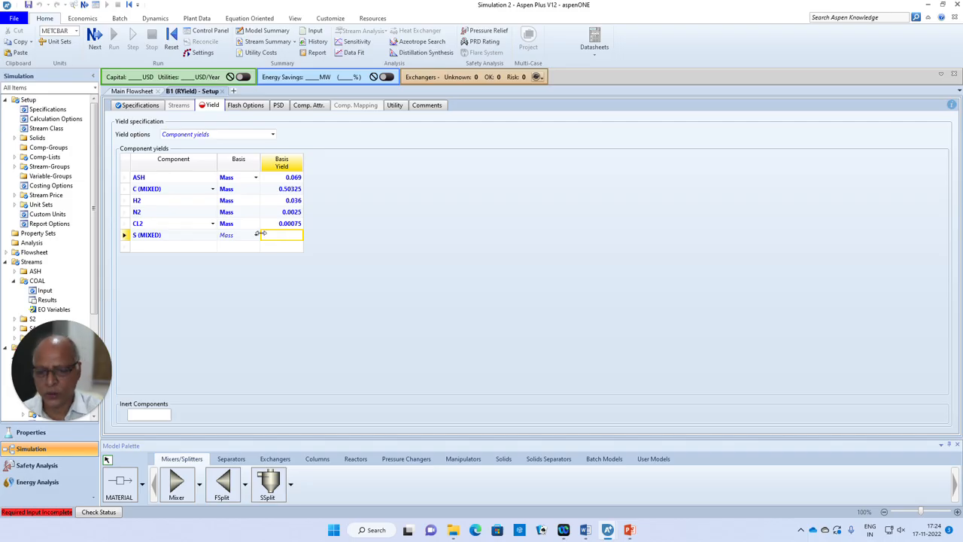
{"action": "type", "text": "0.009"}
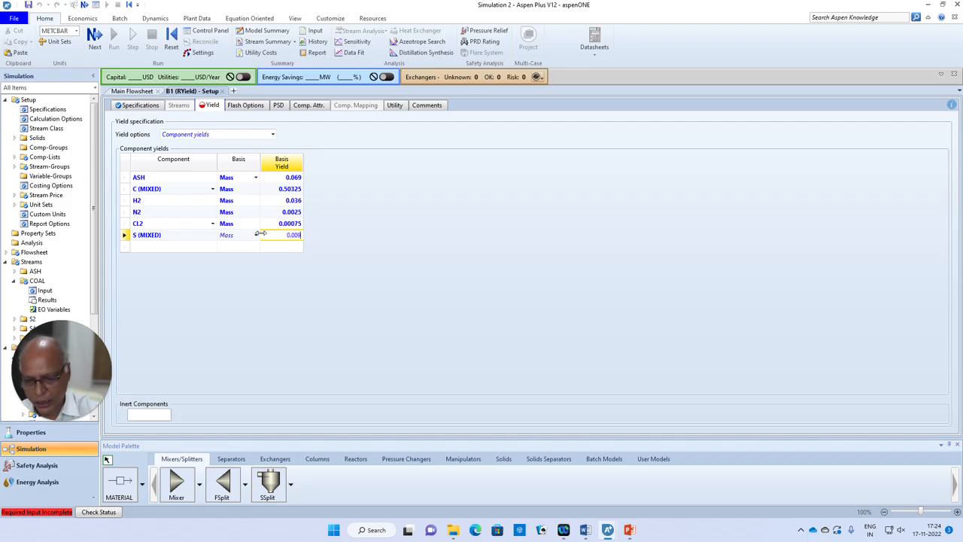
{"action": "type", "text": "75"}
{"action": "left_click", "coordinate": [258, 312]}
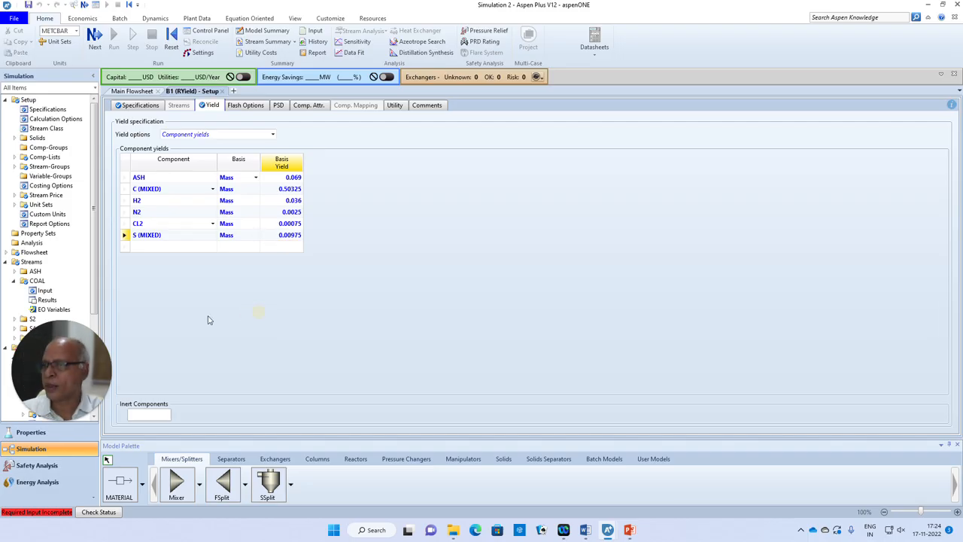
Add H2O to B1's component yields on a Mass basis with a yield of 0.25
{"action": "left_click", "coordinate": [213, 246]}
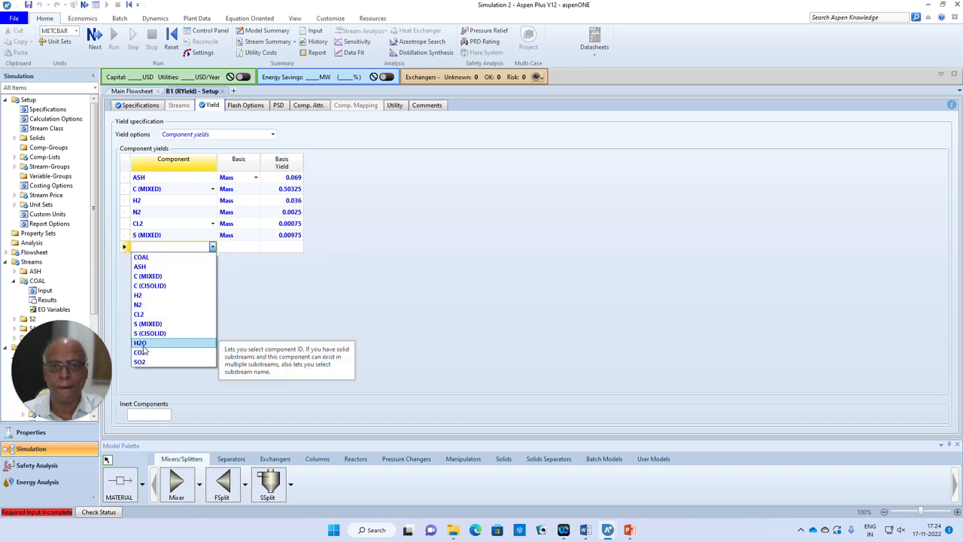
{"action": "left_click", "coordinate": [167, 343]}
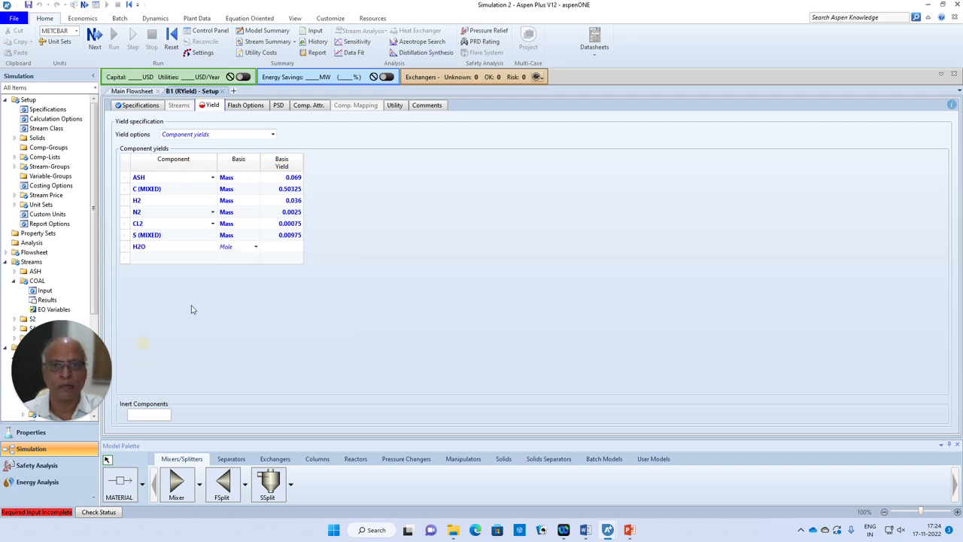
{"action": "left_click", "coordinate": [255, 247]}
{"action": "left_click", "coordinate": [226, 269]}
{"action": "left_click", "coordinate": [281, 248]}
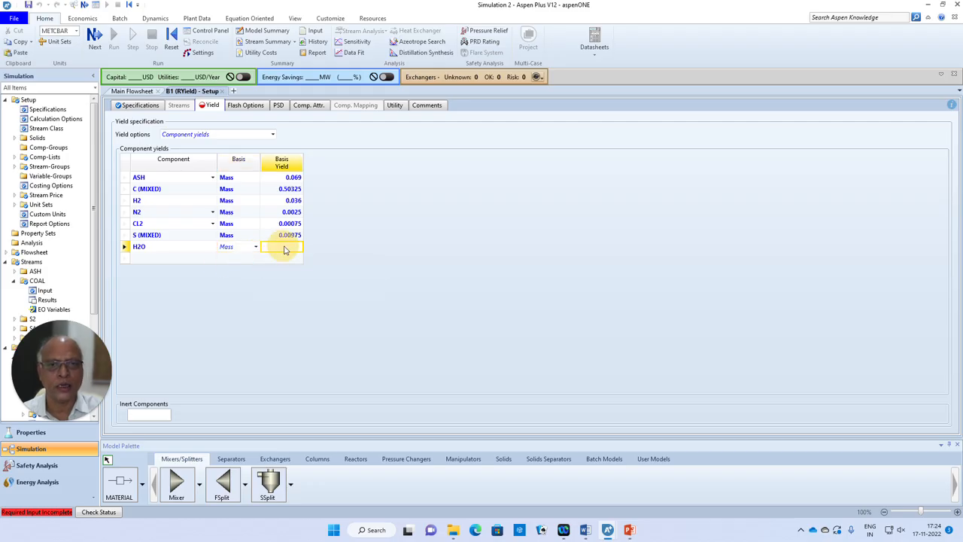
{"action": "type", "text": "0.25"}
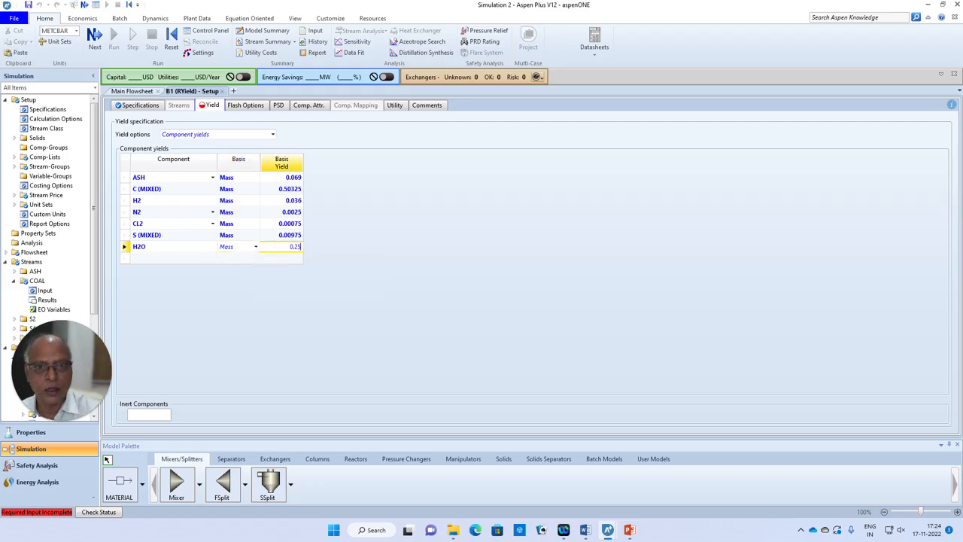
{"action": "left_click", "coordinate": [308, 334]}
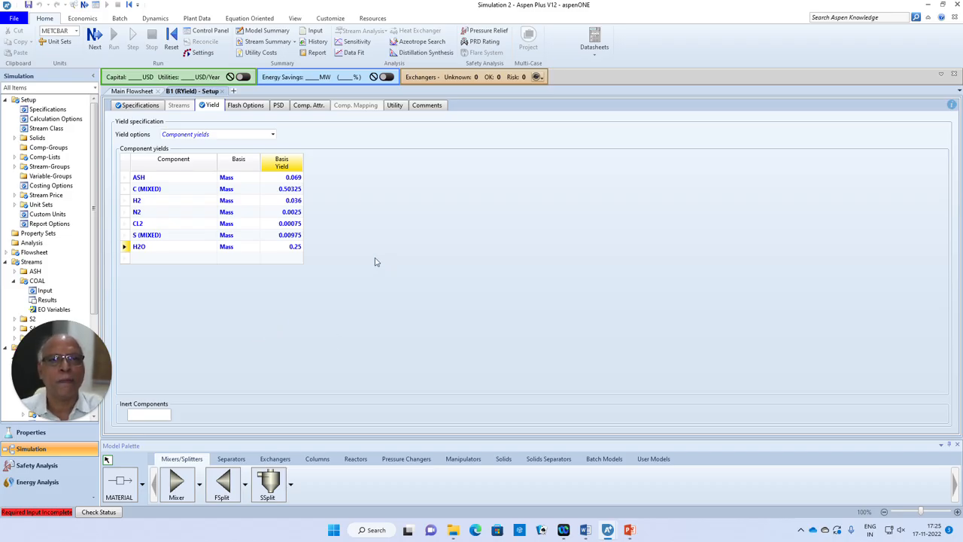
Go to B1's component attributes and set the substream to NC
{"action": "left_click", "coordinate": [315, 107]}
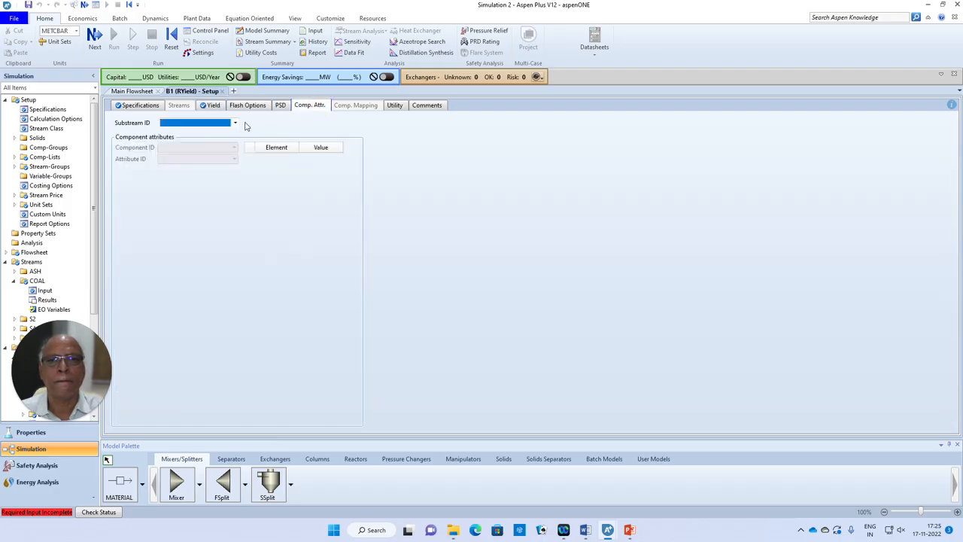
{"action": "left_click", "coordinate": [235, 124]}
{"action": "left_click", "coordinate": [176, 134]}
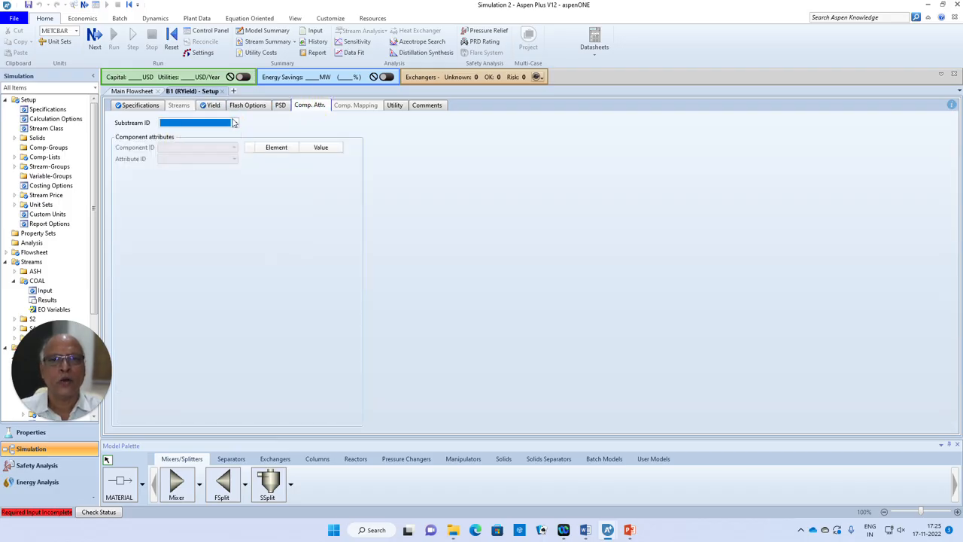
{"action": "left_click", "coordinate": [235, 124]}
{"action": "left_click", "coordinate": [192, 135]}
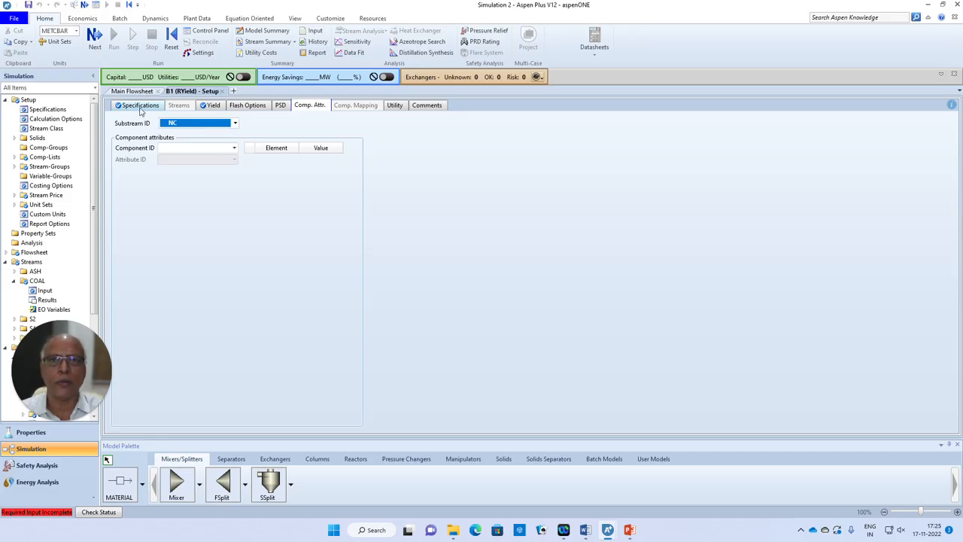
Set the ash value to 100 in the PROXANAL attribute of component ASH for B1's NC substream
{"action": "left_click", "coordinate": [210, 105]}
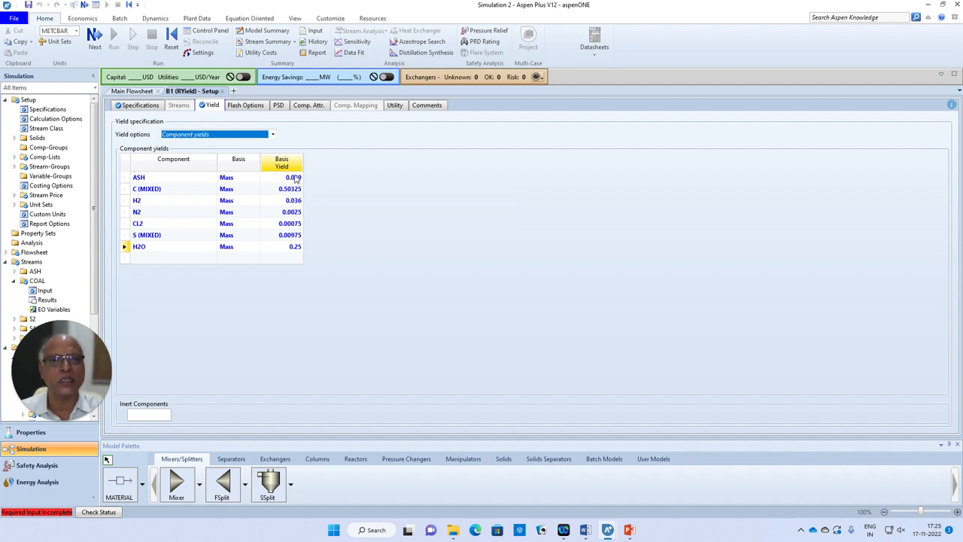
{"action": "left_click", "coordinate": [309, 107]}
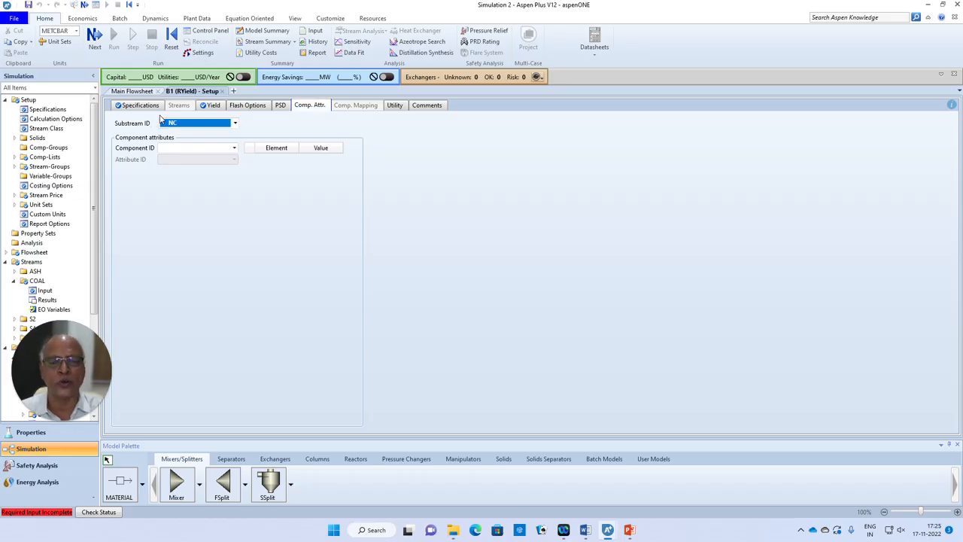
{"action": "left_click", "coordinate": [234, 148]}
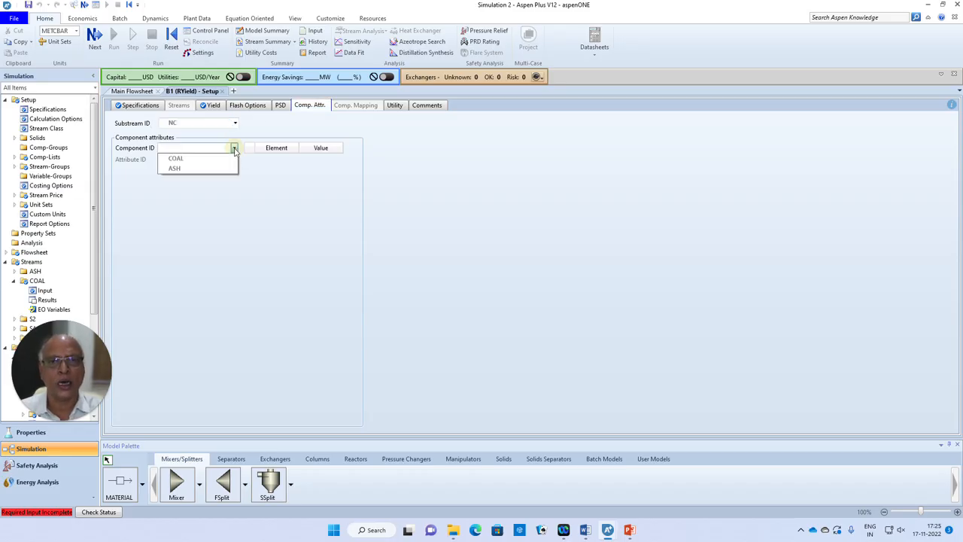
{"action": "left_click", "coordinate": [184, 169]}
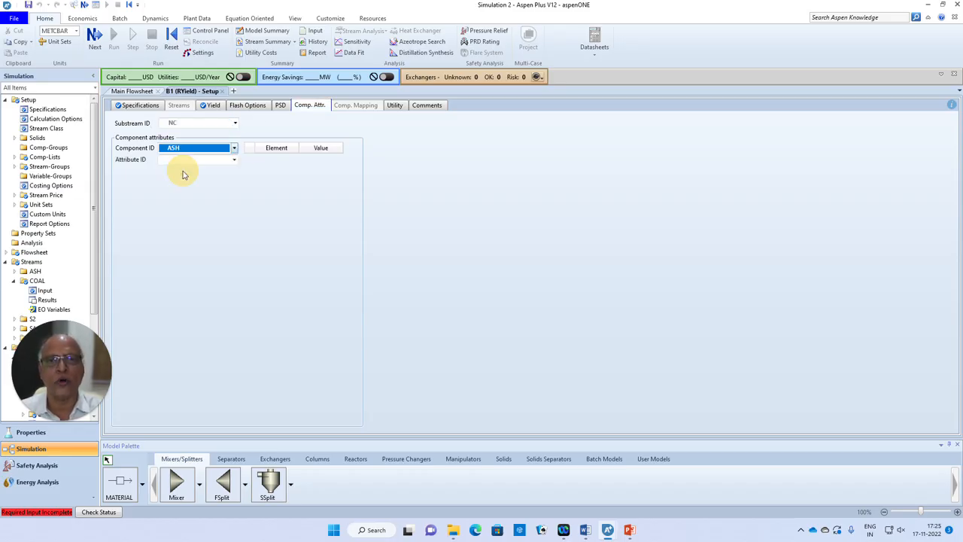
{"action": "left_click", "coordinate": [235, 161]}
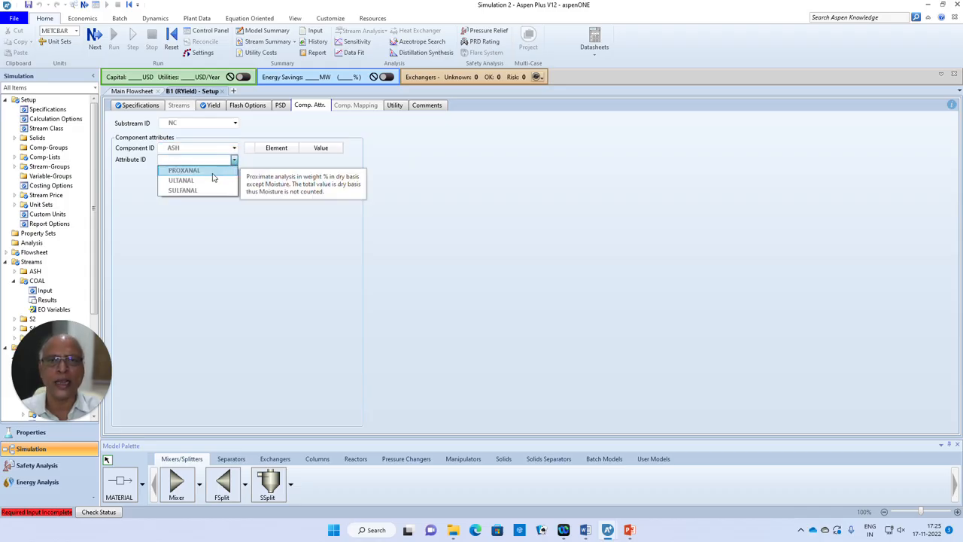
{"action": "left_click", "coordinate": [211, 173]}
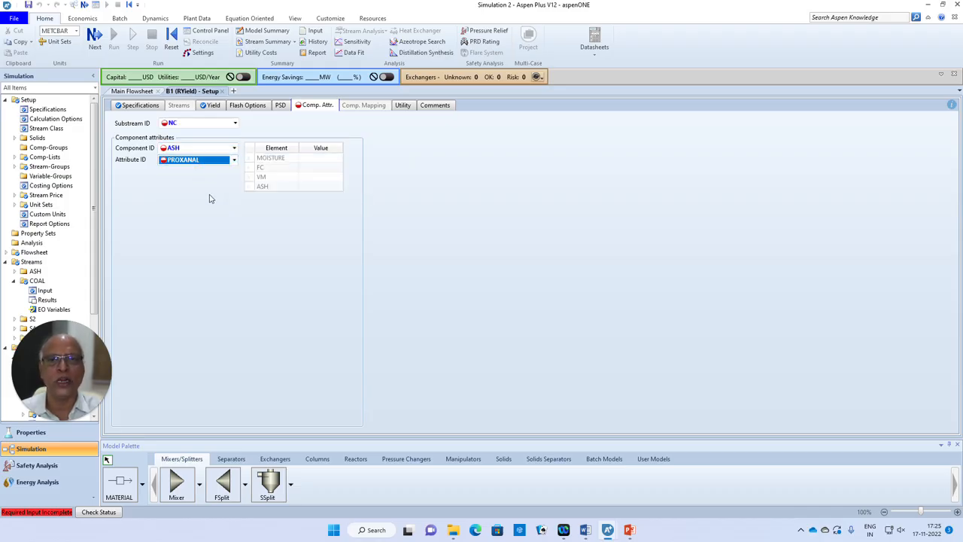
{"action": "left_click", "coordinate": [320, 187]}
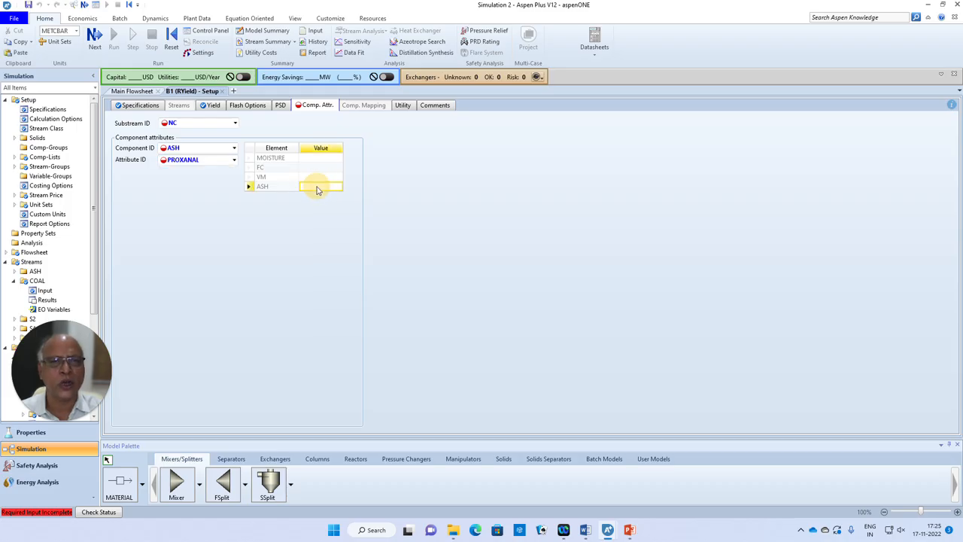
{"action": "type", "text": "100"}
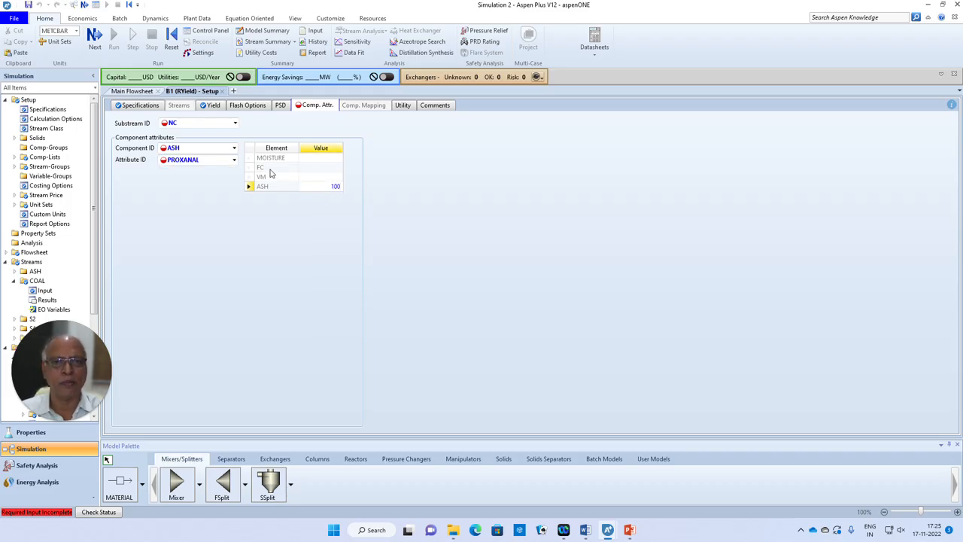
{"action": "left_click", "coordinate": [305, 227]}
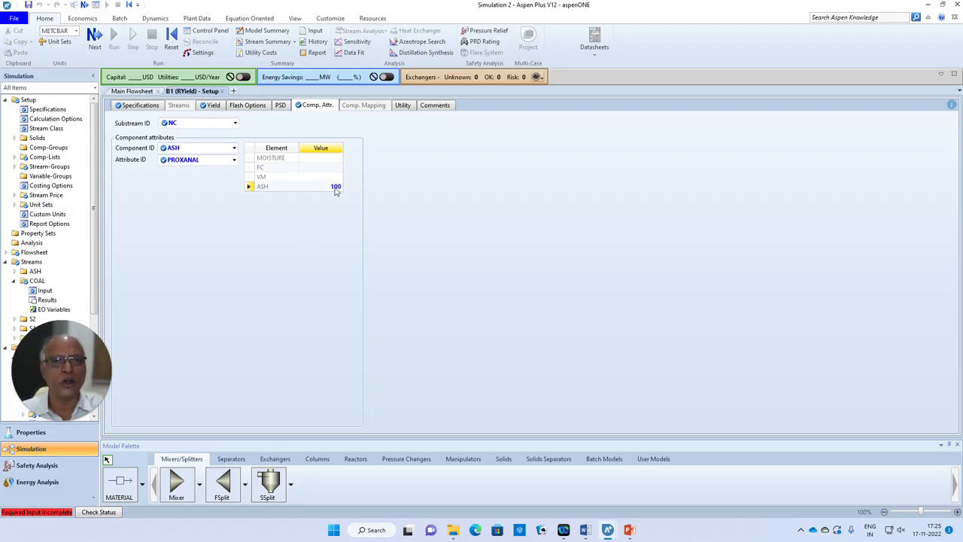
Set the ash value to 100 in the ULTANAL attribute of component ASH in B1
{"action": "left_click", "coordinate": [234, 160]}
{"action": "left_click", "coordinate": [194, 182]}
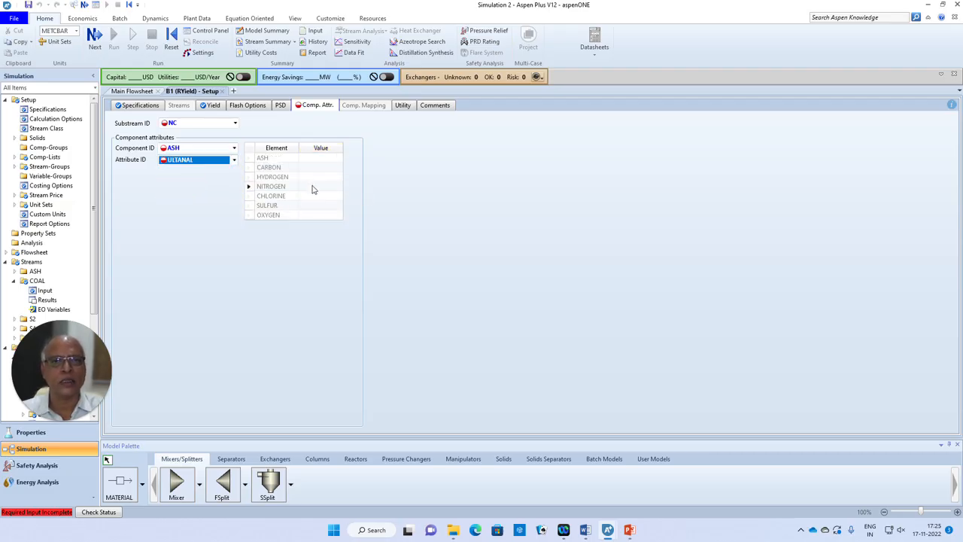
{"action": "left_click", "coordinate": [324, 159]}
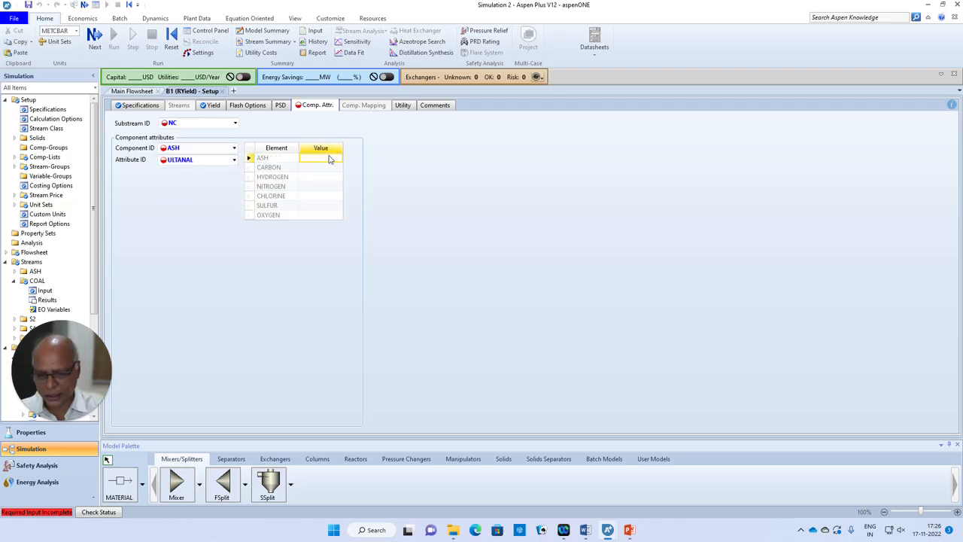
{"action": "type", "text": "100"}
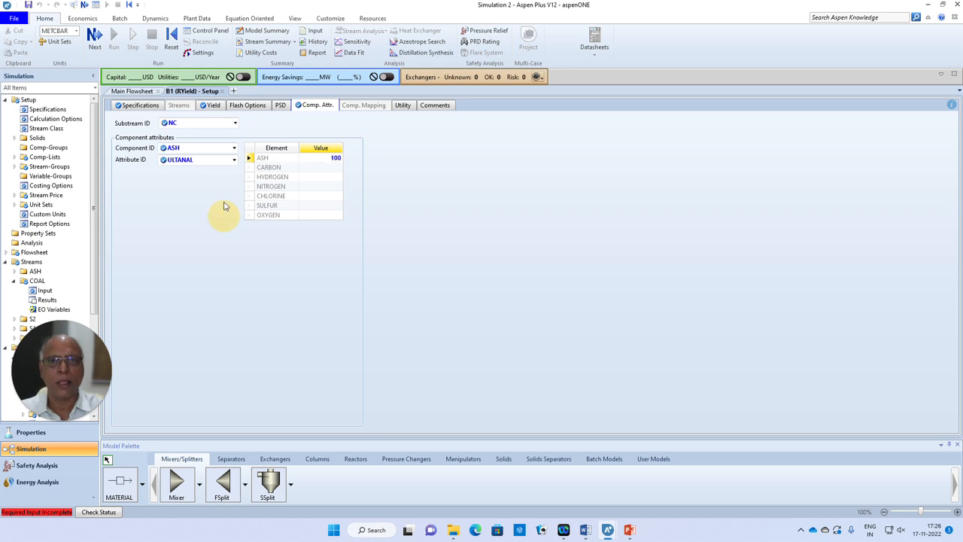
Set the pyritic, sulfate and organic values to 0 in the SULFANAL attribute of component ASH in B1
{"action": "left_click", "coordinate": [234, 160]}
{"action": "left_click", "coordinate": [194, 191]}
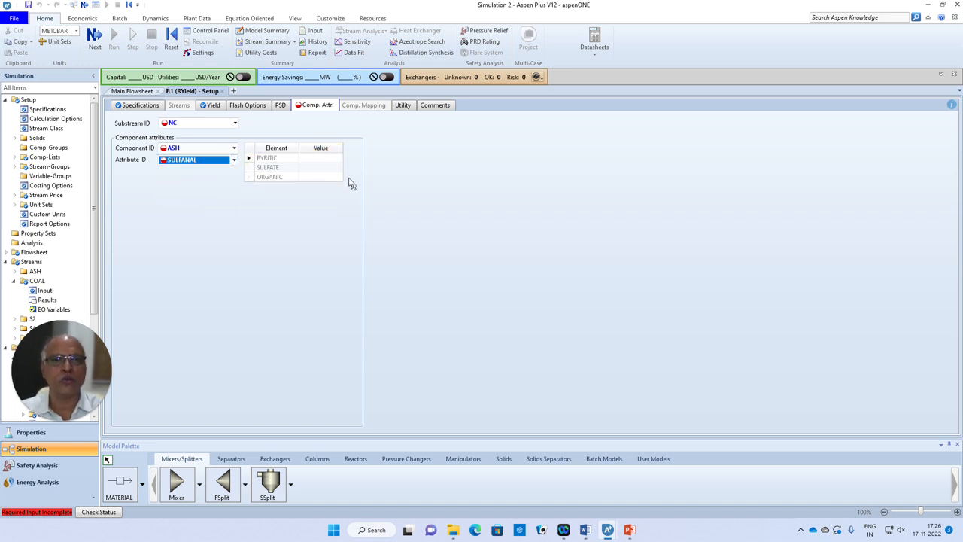
{"action": "left_click", "coordinate": [325, 160]}
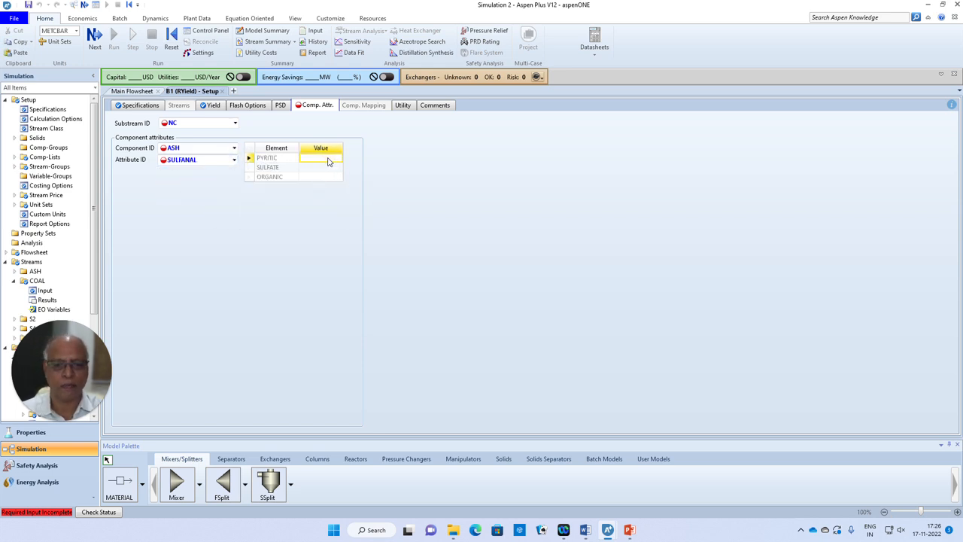
{"action": "type", "text": "0"}
{"action": "key", "text": "Return"}
{"action": "type", "text": "0"}
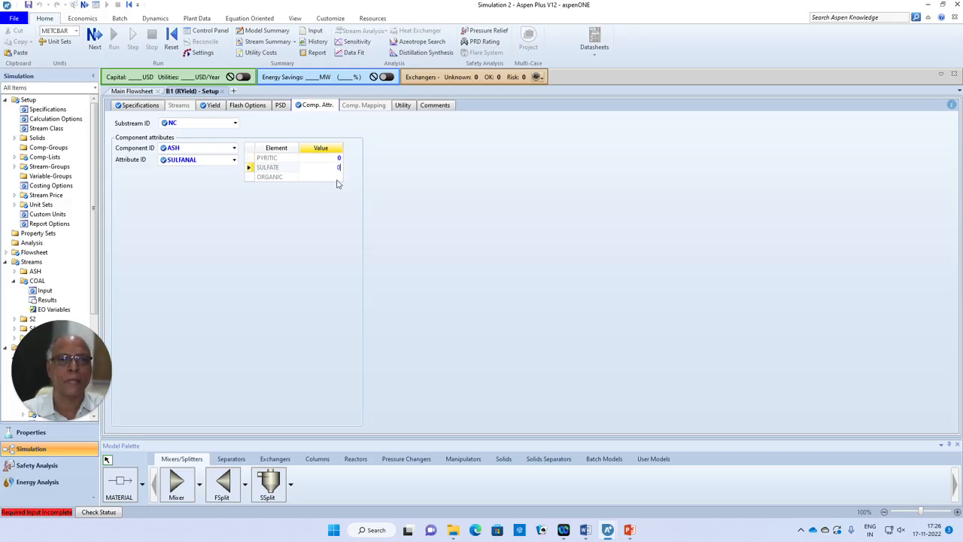
{"action": "key", "text": "Return"}
{"action": "type", "text": "0"}
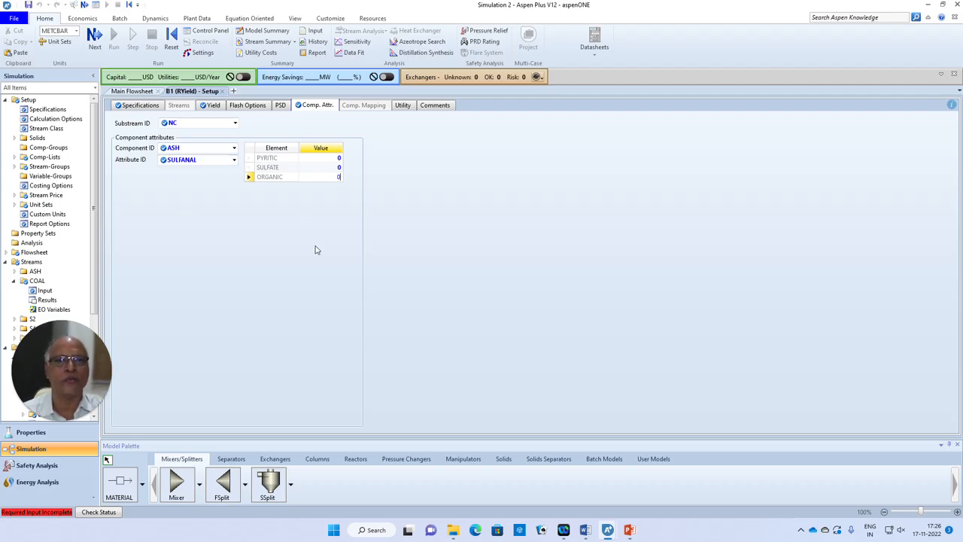
{"action": "left_click", "coordinate": [421, 239]}
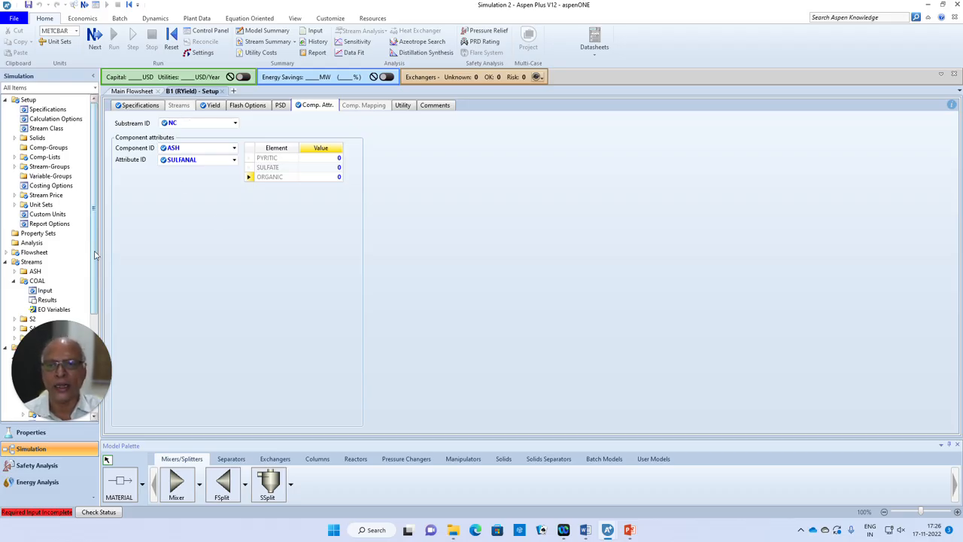
Specify block B2's ASH stream split fractions as 0 for MIXED, 0 for CISOLID and 1 for NC
{"action": "scroll", "coordinate": [95, 255], "scroll_direction": "down", "scroll_amount": 5}
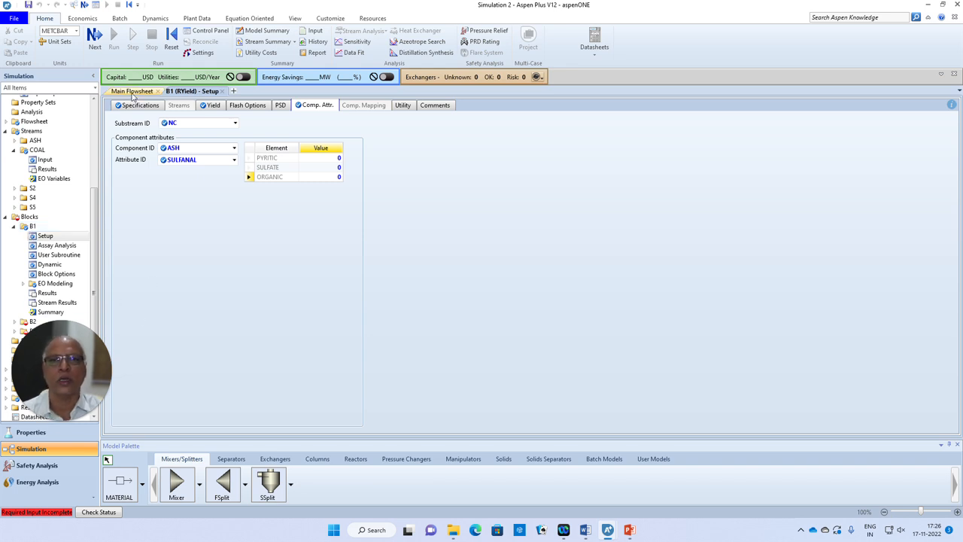
{"action": "left_click", "coordinate": [93, 35]}
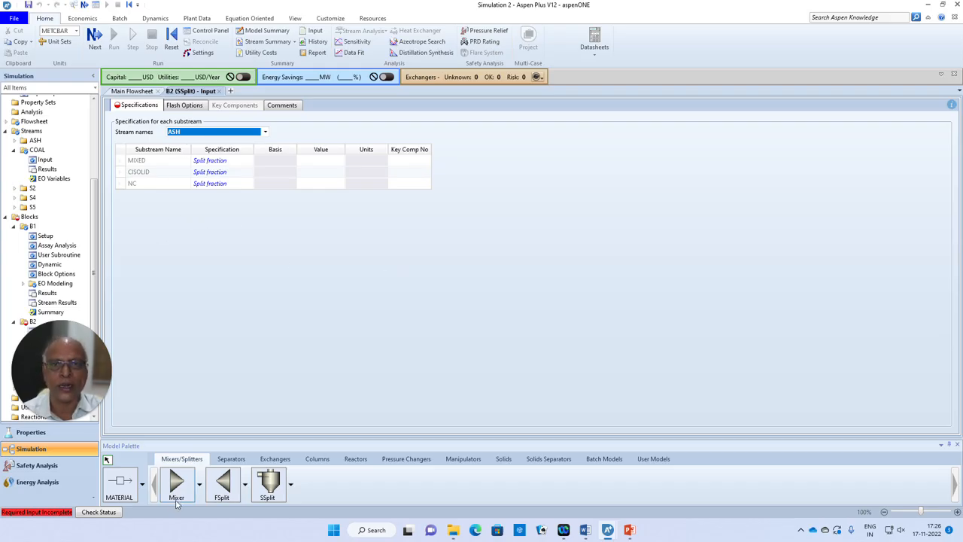
{"action": "left_click", "coordinate": [132, 90]}
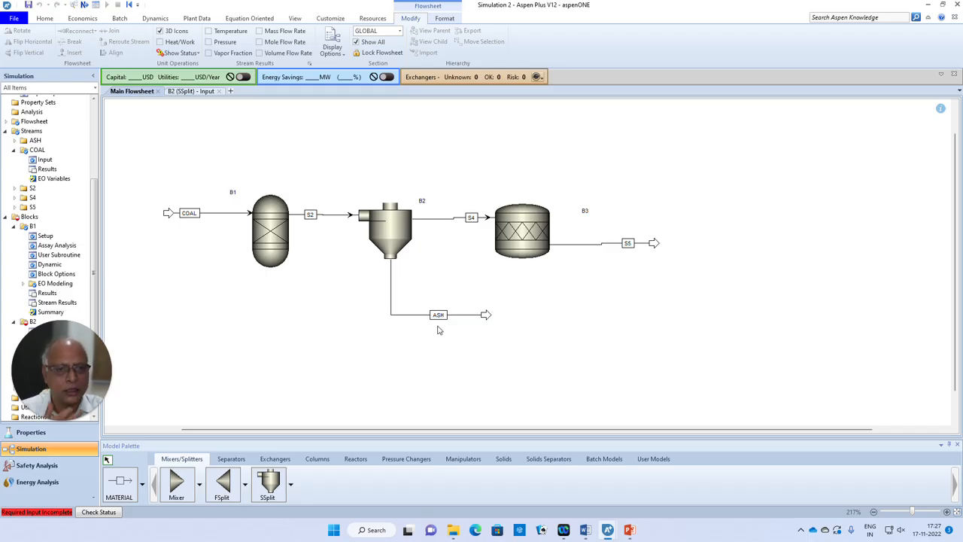
{"action": "left_click", "coordinate": [194, 91]}
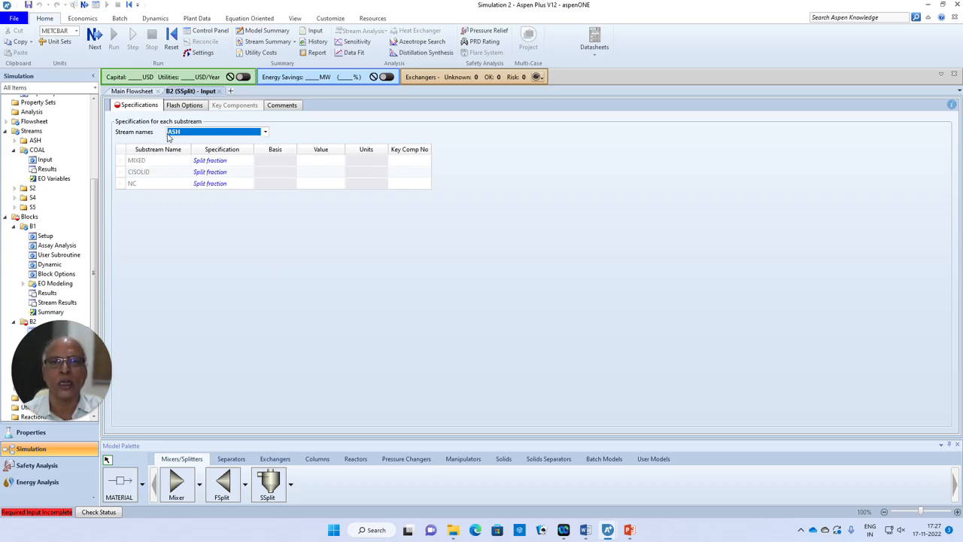
{"action": "left_click", "coordinate": [143, 97]}
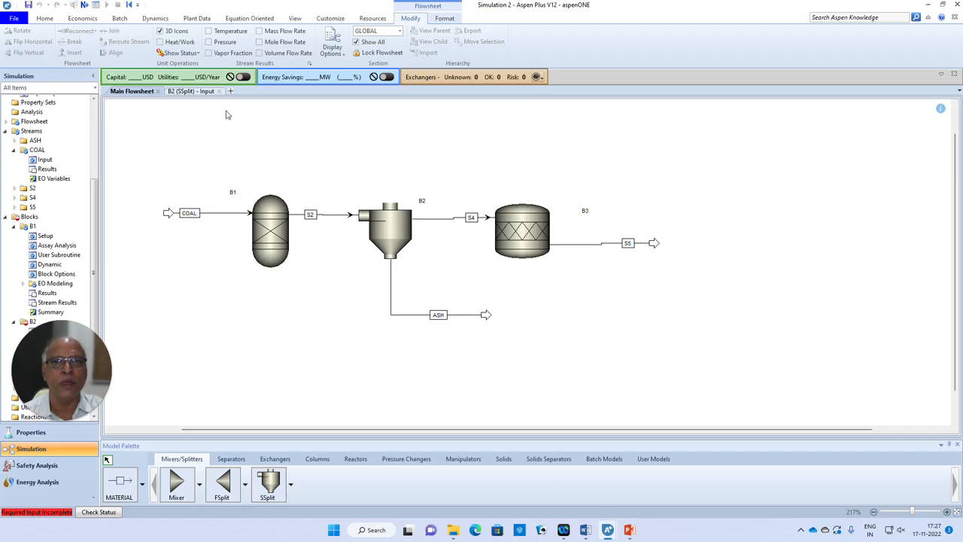
{"action": "left_click", "coordinate": [200, 91]}
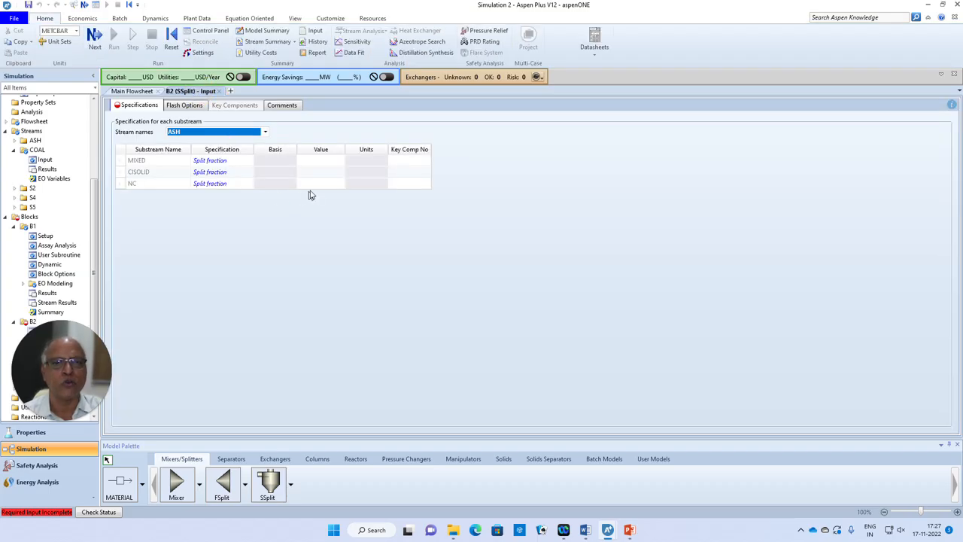
{"action": "left_click", "coordinate": [335, 185]}
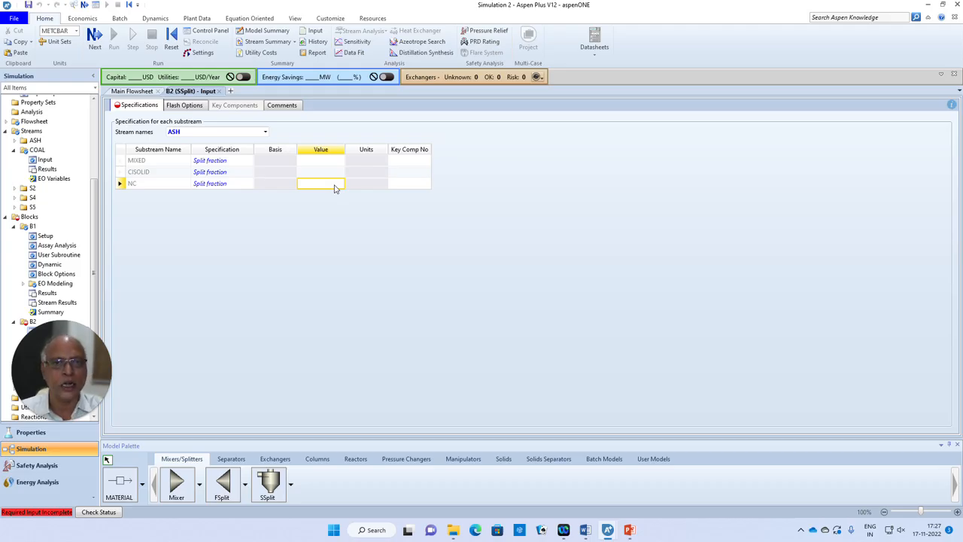
{"action": "type", "text": "1"}
{"action": "left_click", "coordinate": [336, 163]}
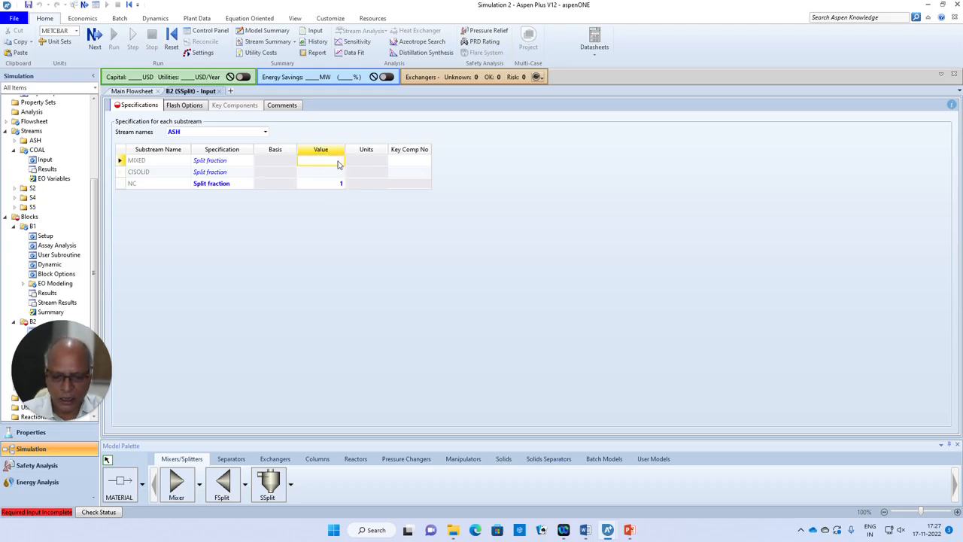
{"action": "type", "text": "0"}
{"action": "left_click", "coordinate": [337, 173]}
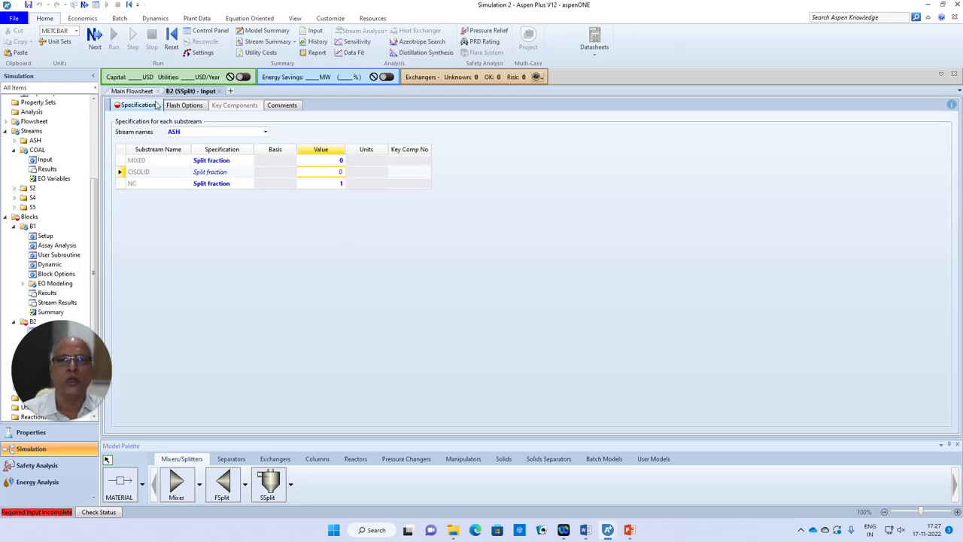
Add a second material feed stream into reactor B3 on the main flowsheet, starting just below stream S4
{"action": "left_click", "coordinate": [132, 91]}
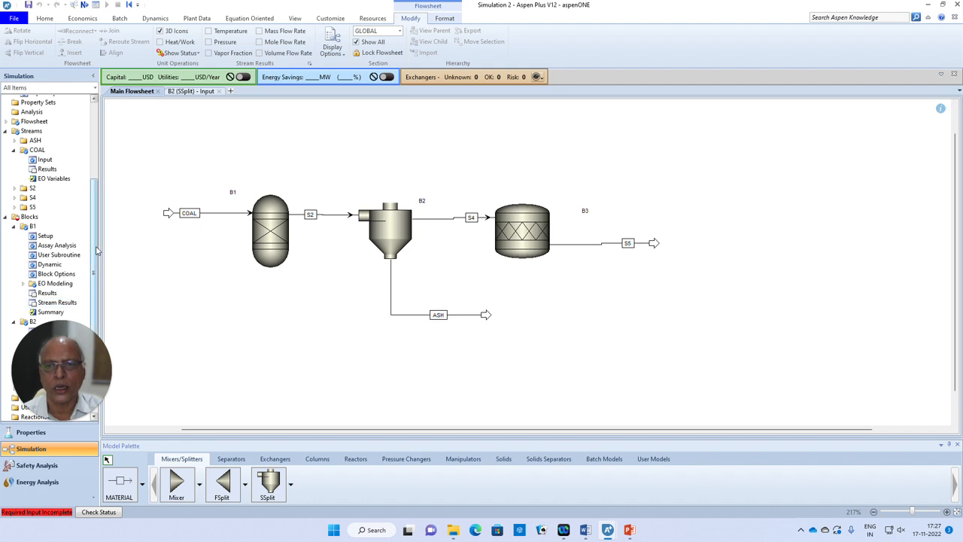
{"action": "scroll", "coordinate": [97, 251], "scroll_direction": "down", "scroll_amount": 3}
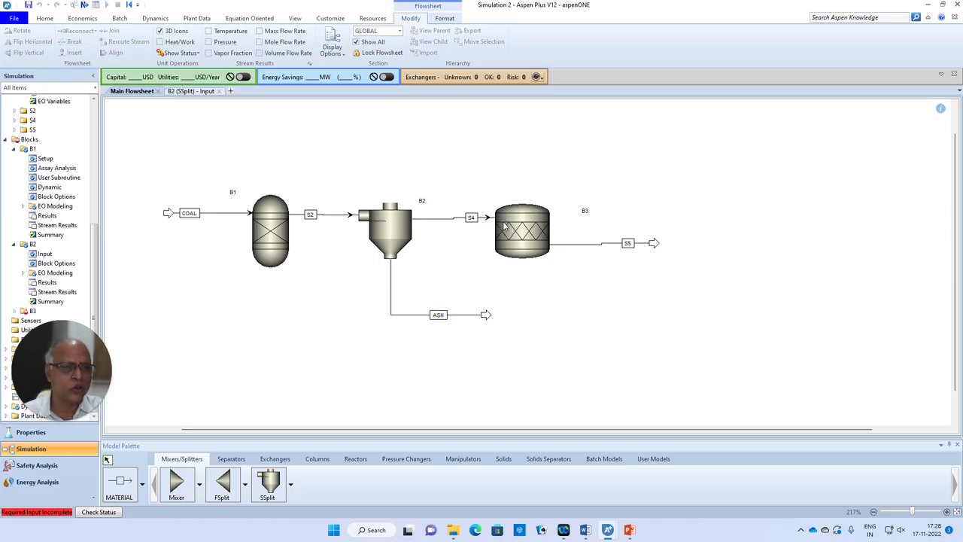
{"action": "left_click", "coordinate": [121, 486]}
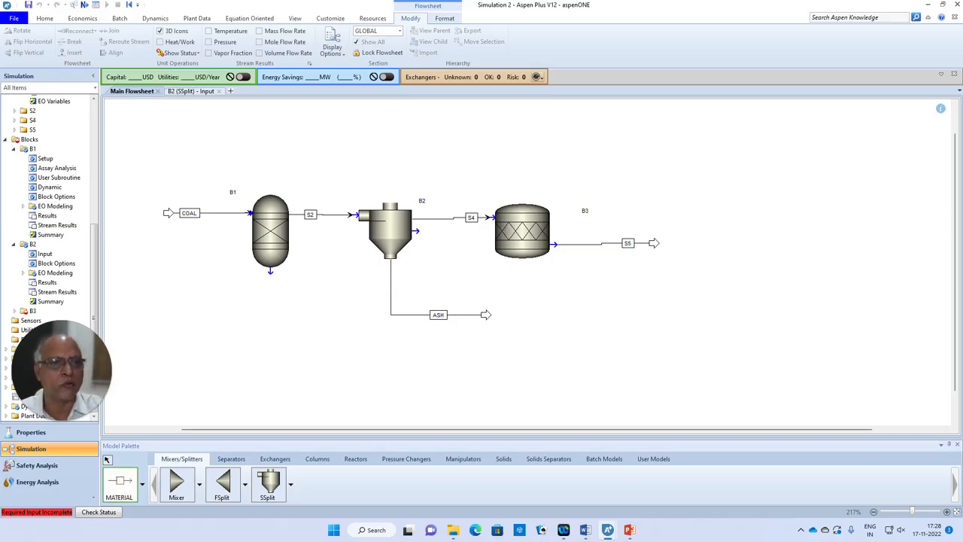
{"action": "left_click", "coordinate": [490, 216]}
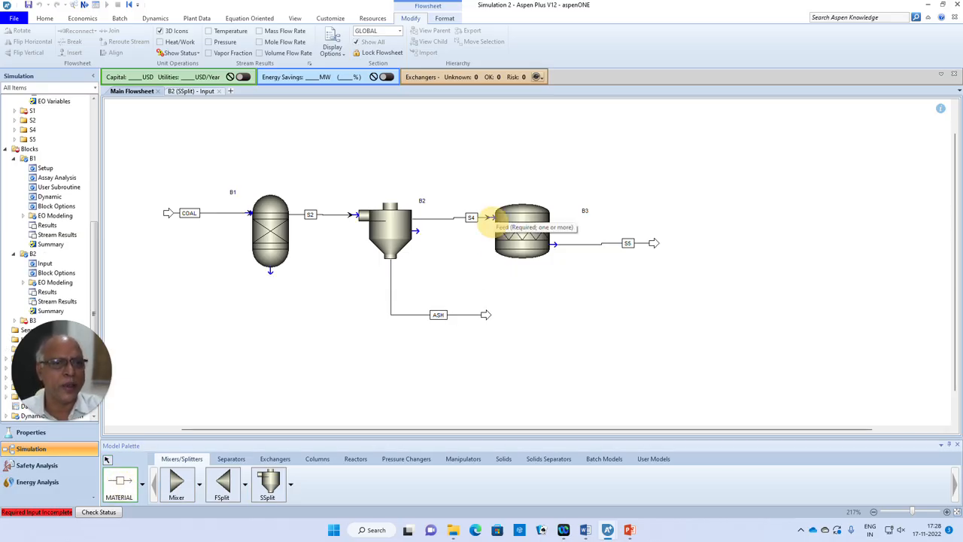
{"action": "left_click", "coordinate": [492, 248]}
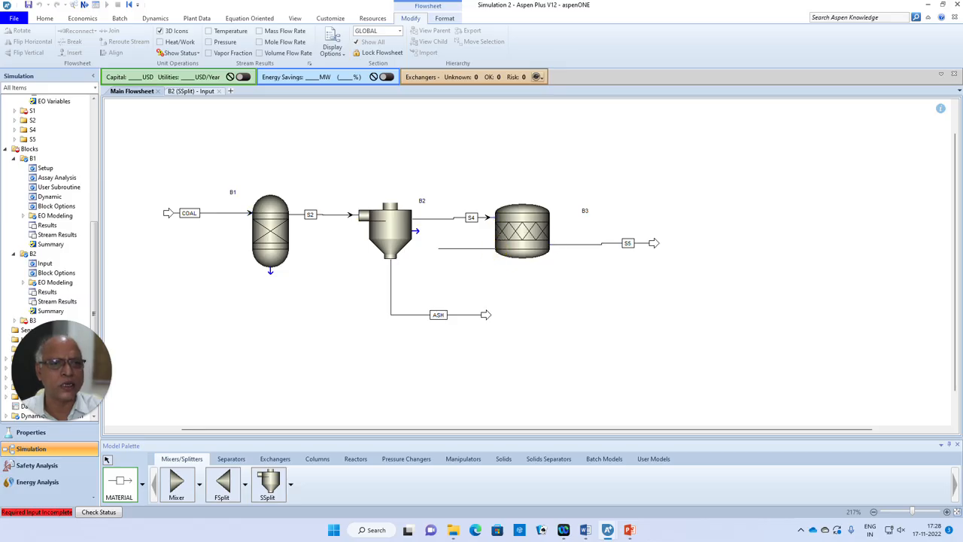
{"action": "left_click", "coordinate": [436, 249]}
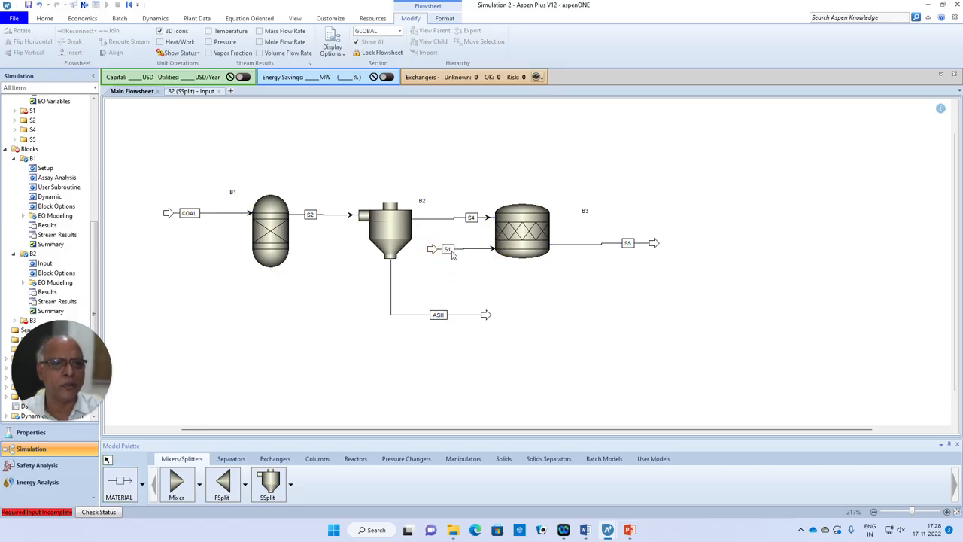
Open the input specifications of the new feed stream S1 entering B3
{"action": "left_click", "coordinate": [450, 252]}
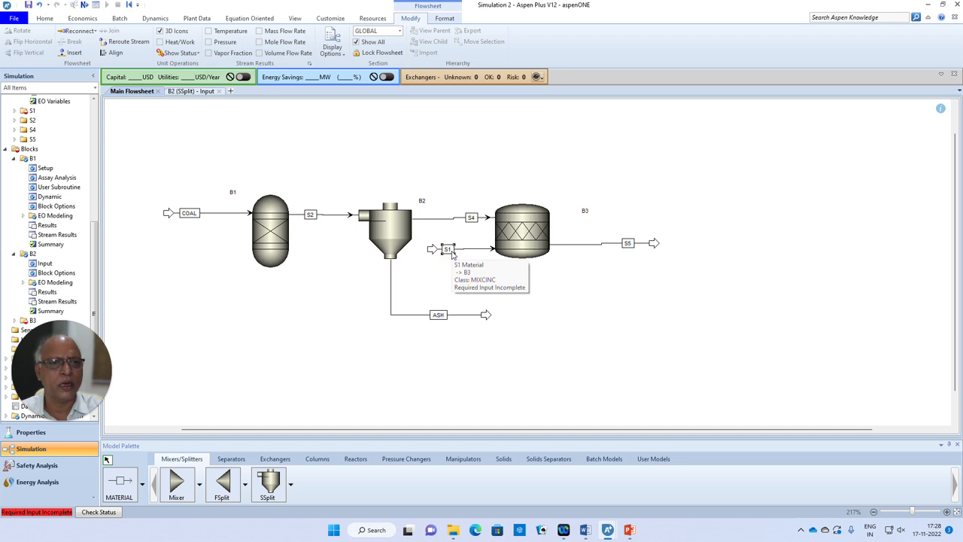
{"action": "left_click", "coordinate": [449, 249]}
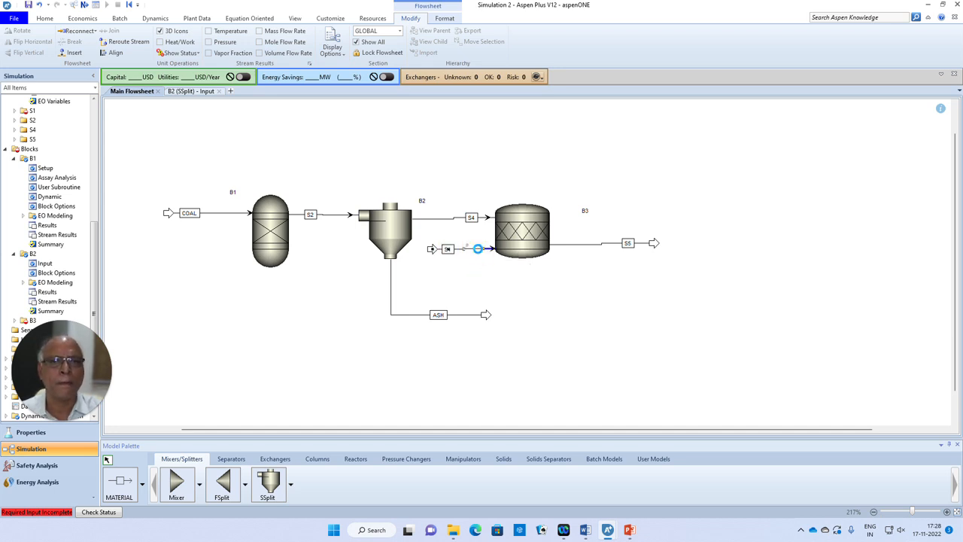
{"action": "double_click", "coordinate": [479, 252]}
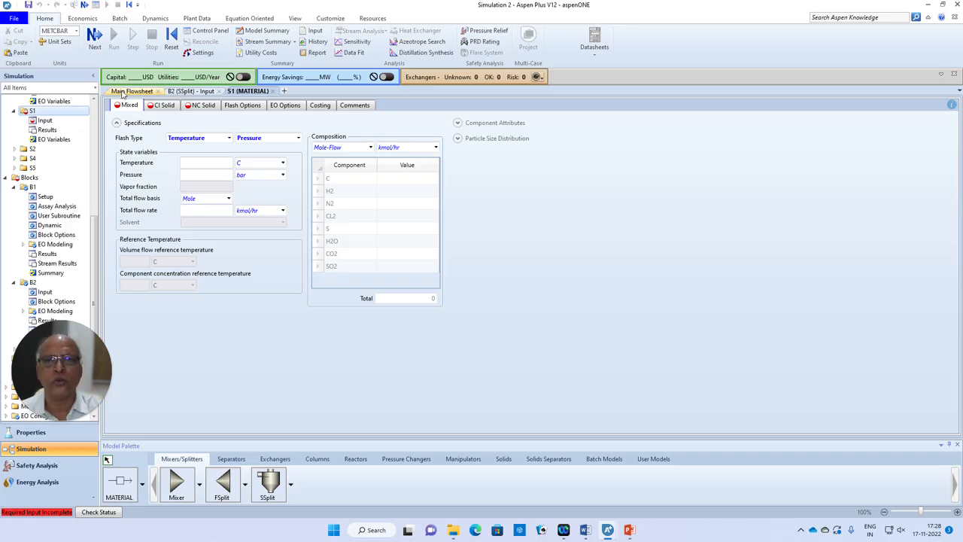
Set feed stream S1's temperature to 25 C and its pressure to 1 bar
{"action": "left_click", "coordinate": [216, 163]}
{"action": "type", "text": "2"}
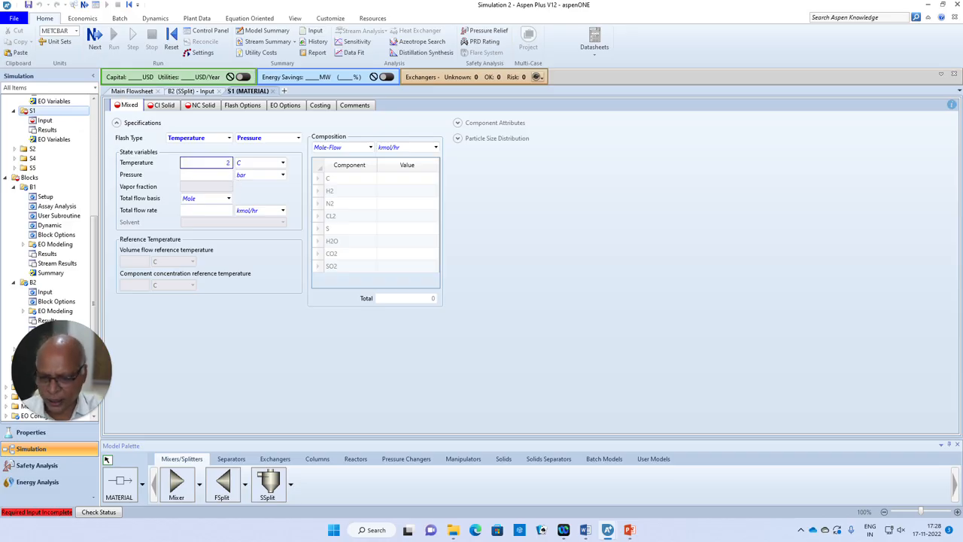
{"action": "type", "text": "5"}
{"action": "left_click", "coordinate": [215, 175]}
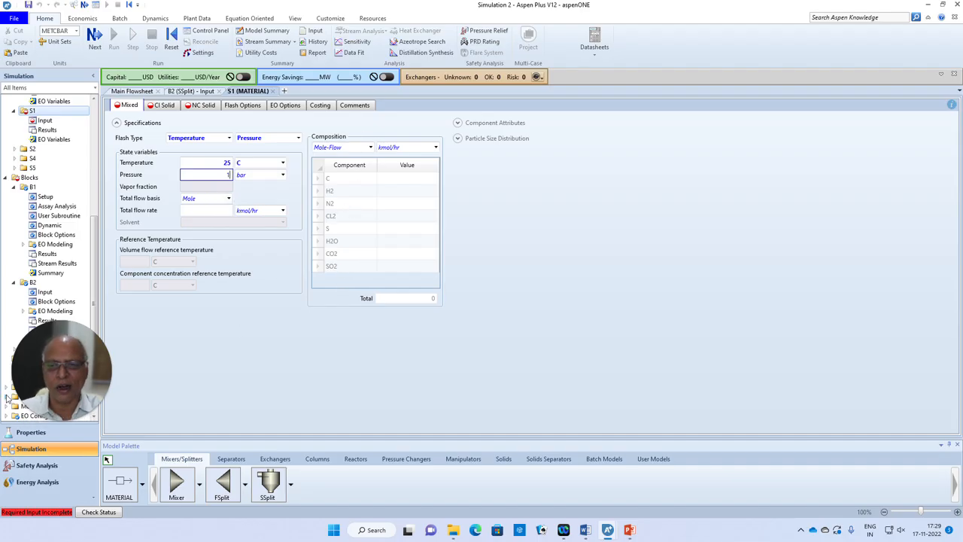
Add oxygen (O2) as a new component at the end of the component list in the Properties environment
{"action": "left_click", "coordinate": [30, 432]}
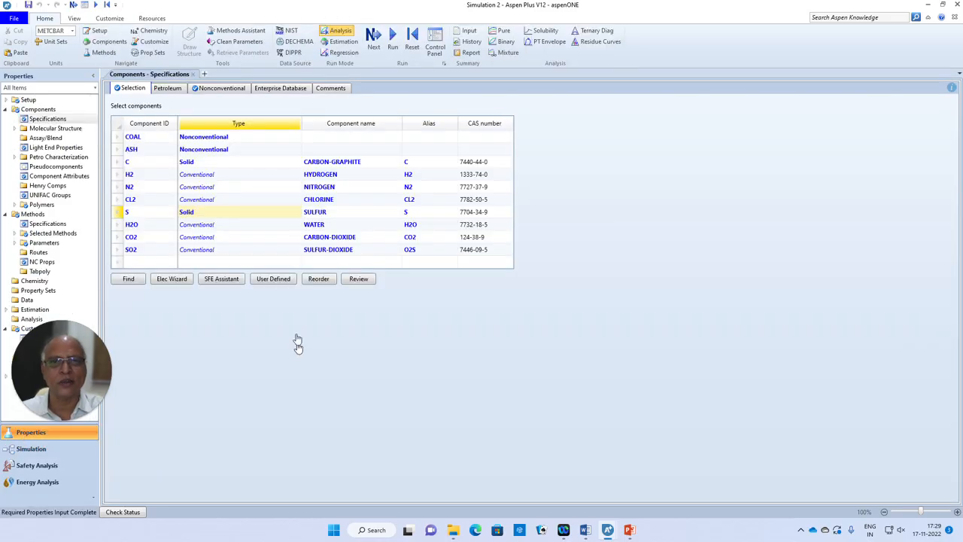
{"action": "left_click", "coordinate": [143, 263]}
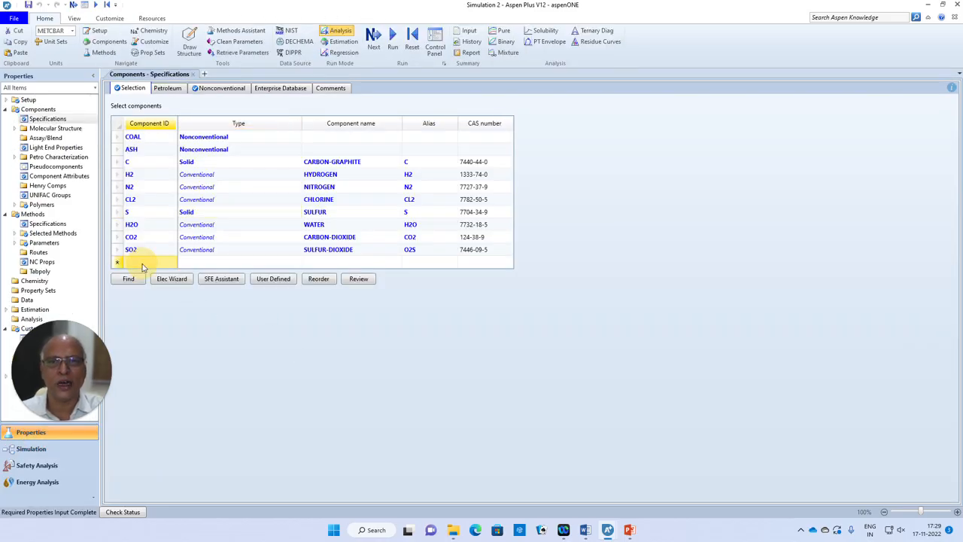
{"action": "type", "text": "O2"}
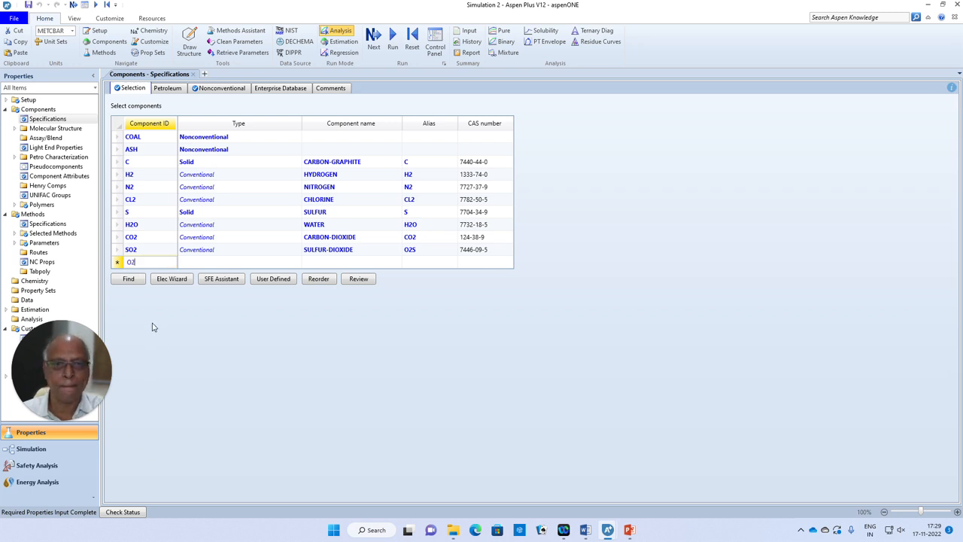
{"action": "key", "text": "Return"}
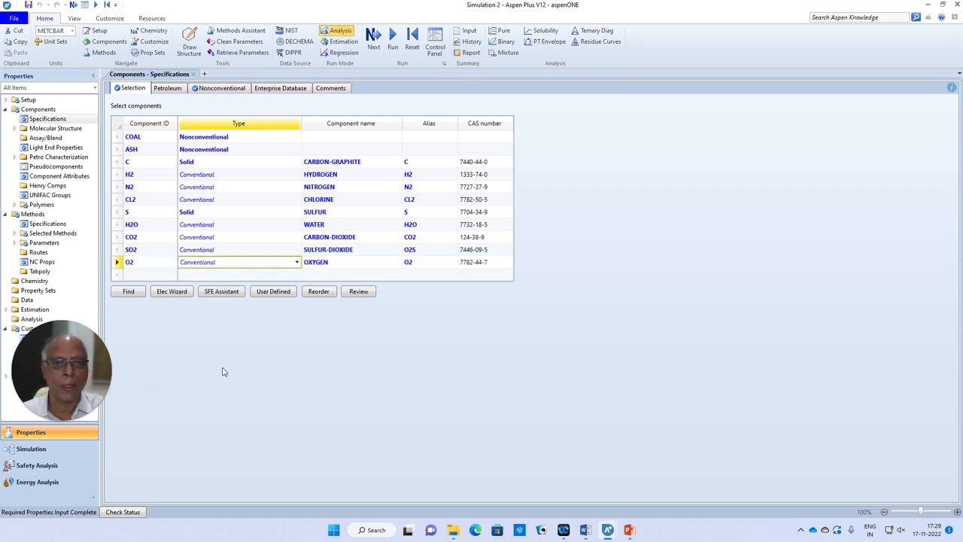
Return to the simulation's S1 stream input and set the O2 mole flow to 5 kmol/hr
{"action": "left_click", "coordinate": [37, 449]}
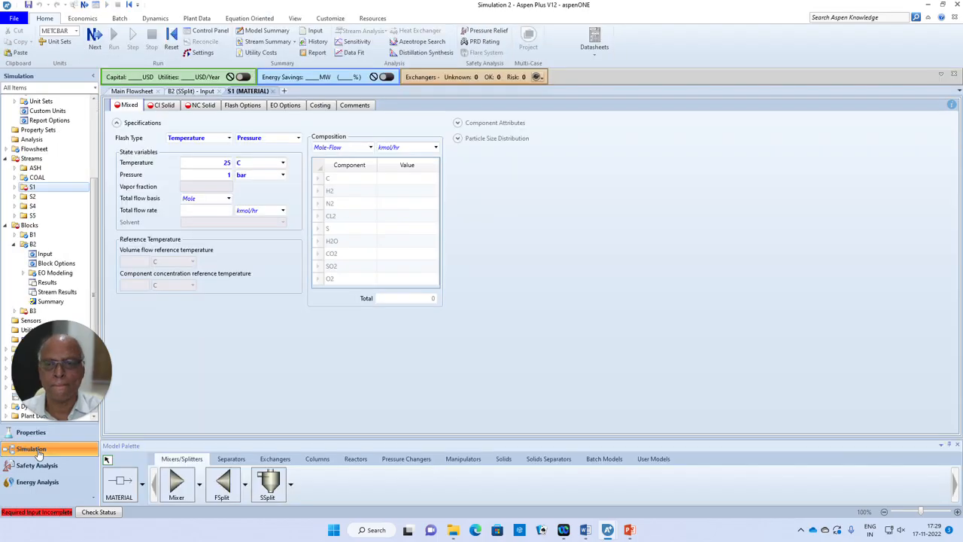
{"action": "left_click", "coordinate": [394, 280]}
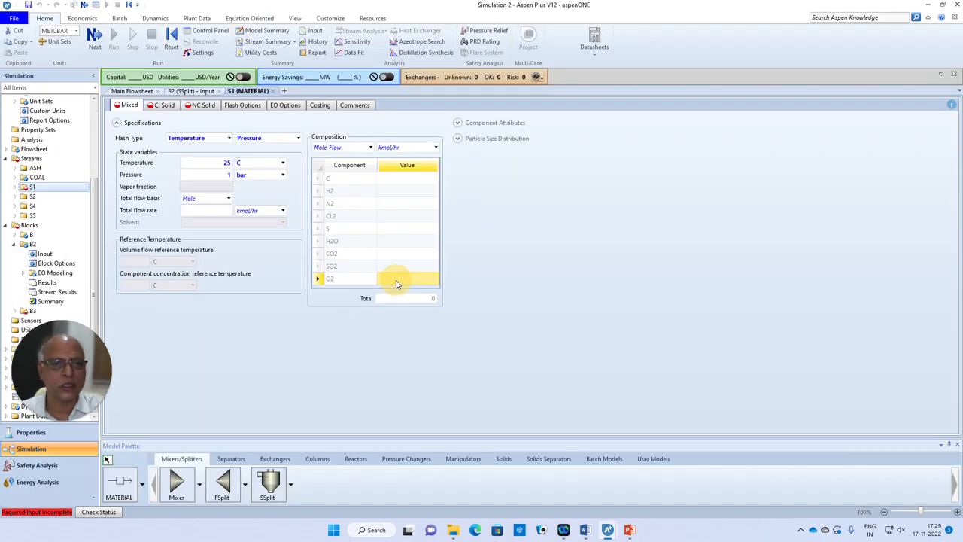
{"action": "type", "text": "5"}
{"action": "key", "text": "Return"}
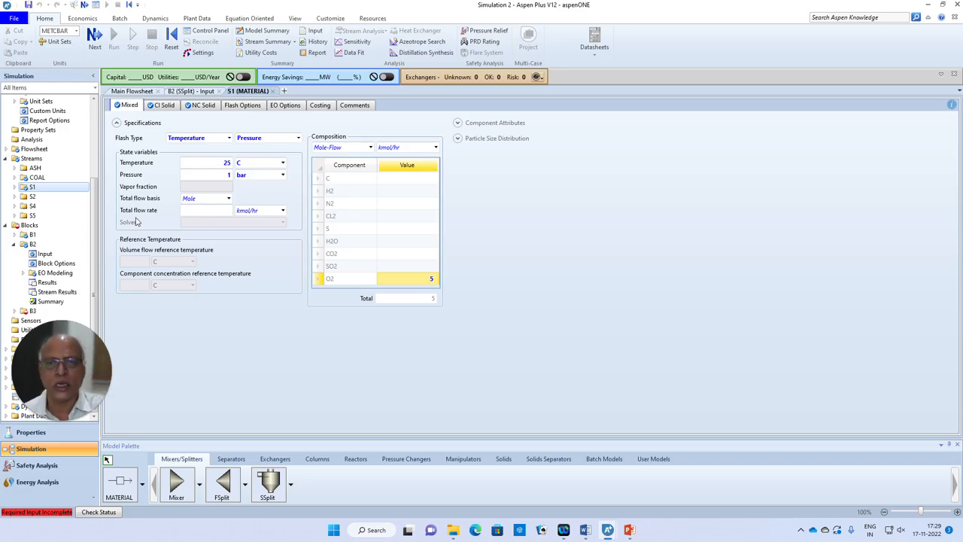
Open reactor B3 from the main flowsheet and specify its operating conditions as 25 C and 1 bar
{"action": "left_click", "coordinate": [128, 91]}
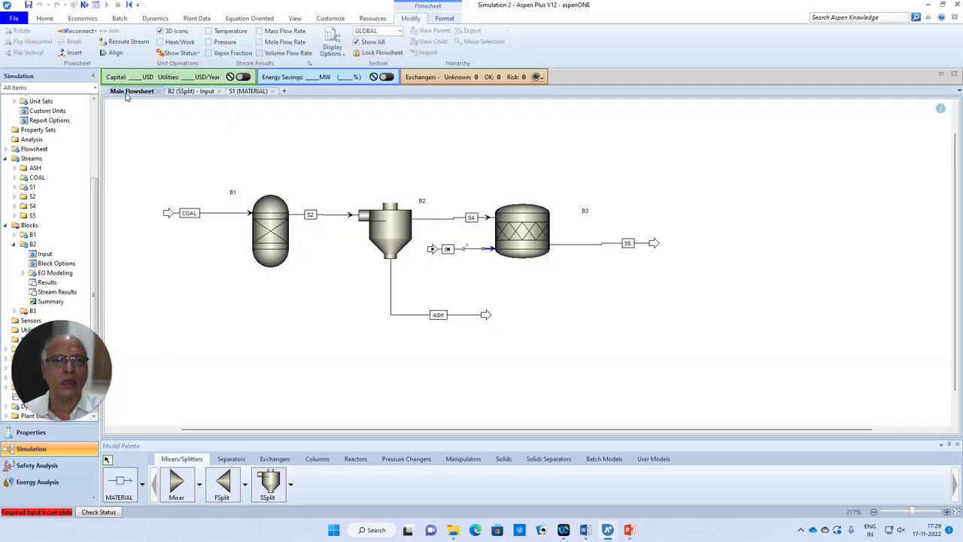
{"action": "double_click", "coordinate": [522, 234]}
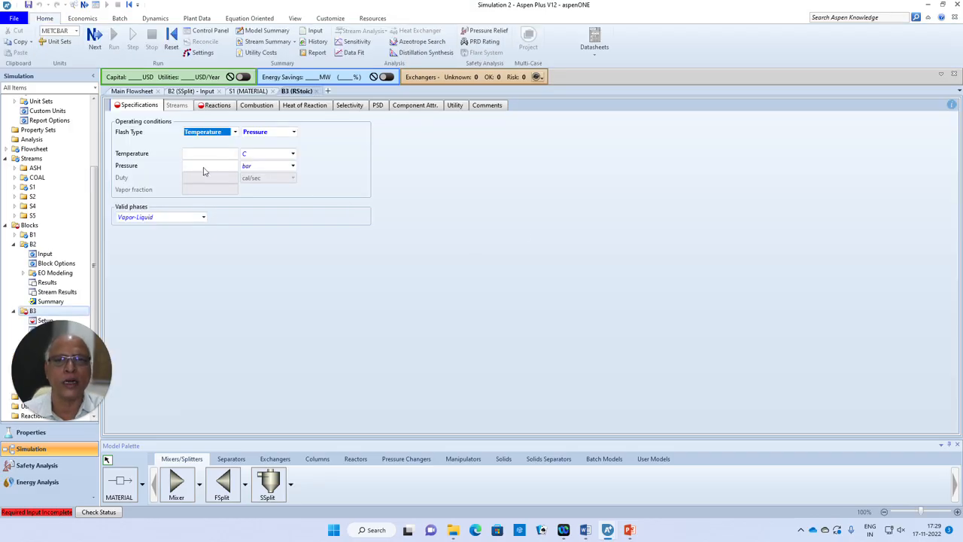
{"action": "left_click", "coordinate": [199, 154]}
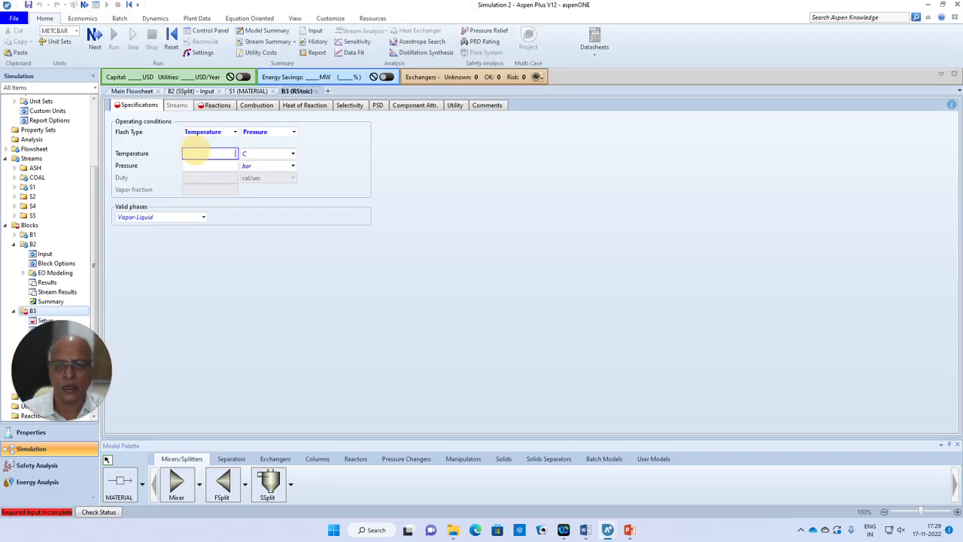
{"action": "type", "text": "25"}
{"action": "key", "text": "Tab"}
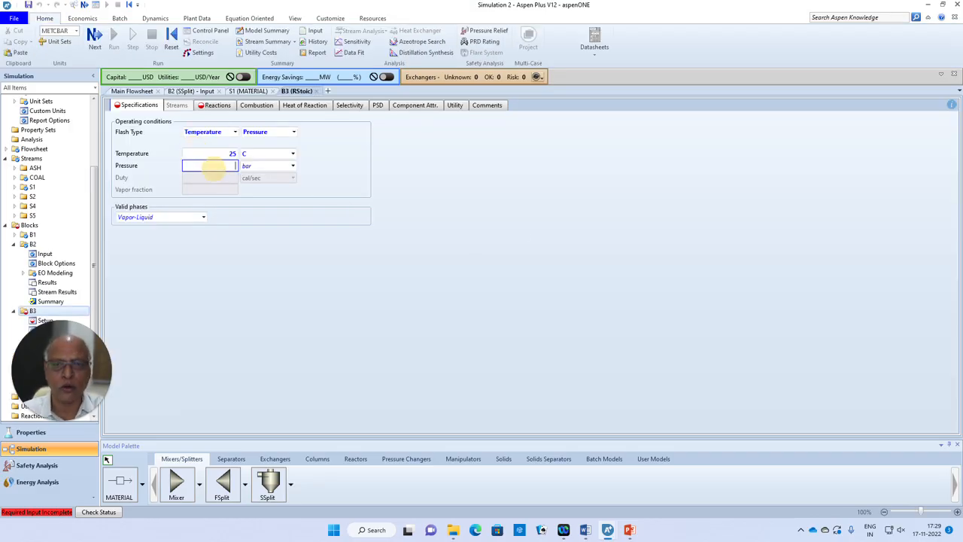
{"action": "type", "text": "1"}
{"action": "key", "text": "Return"}
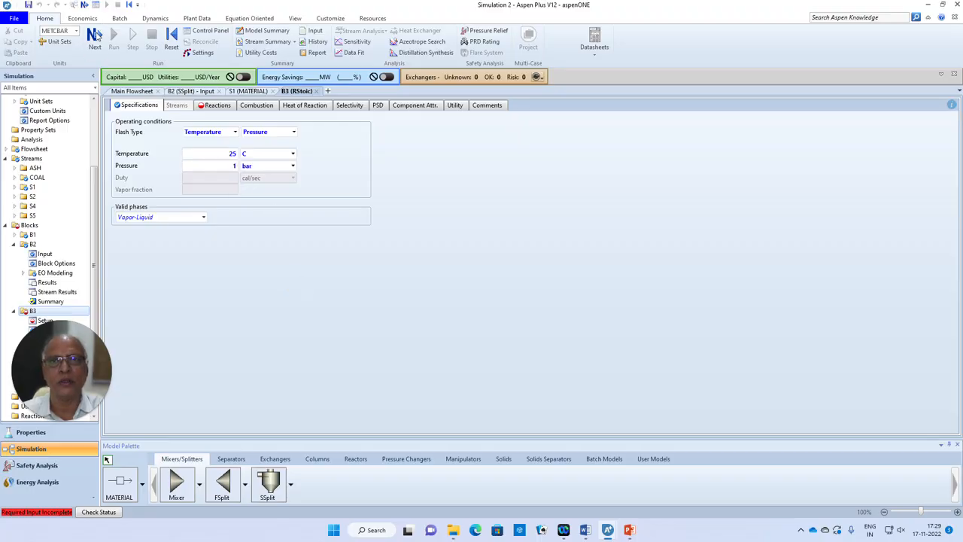
Create a first reaction in B3 with C (MIXED) and O2 as reactants, each with a coefficient of 1
{"action": "key", "text": "F4"}
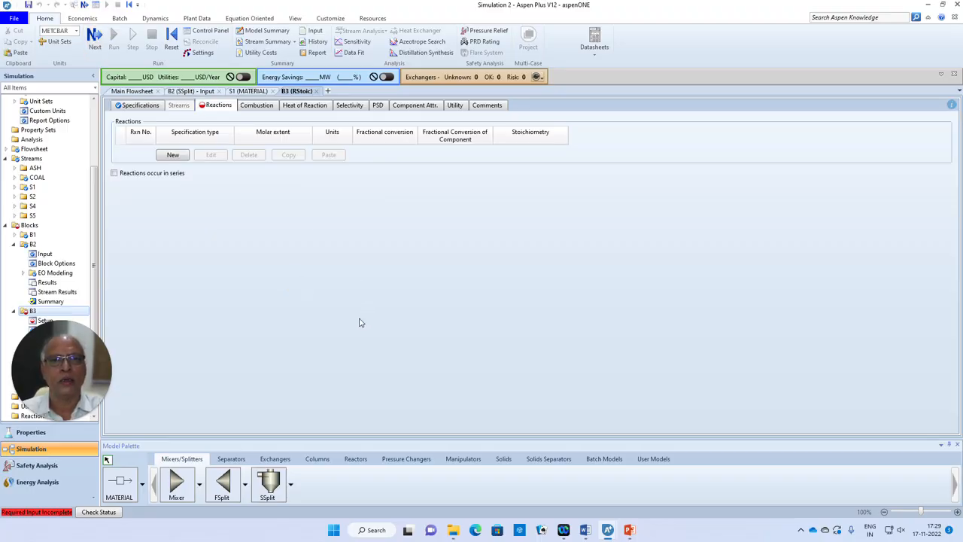
{"action": "left_click", "coordinate": [173, 166]}
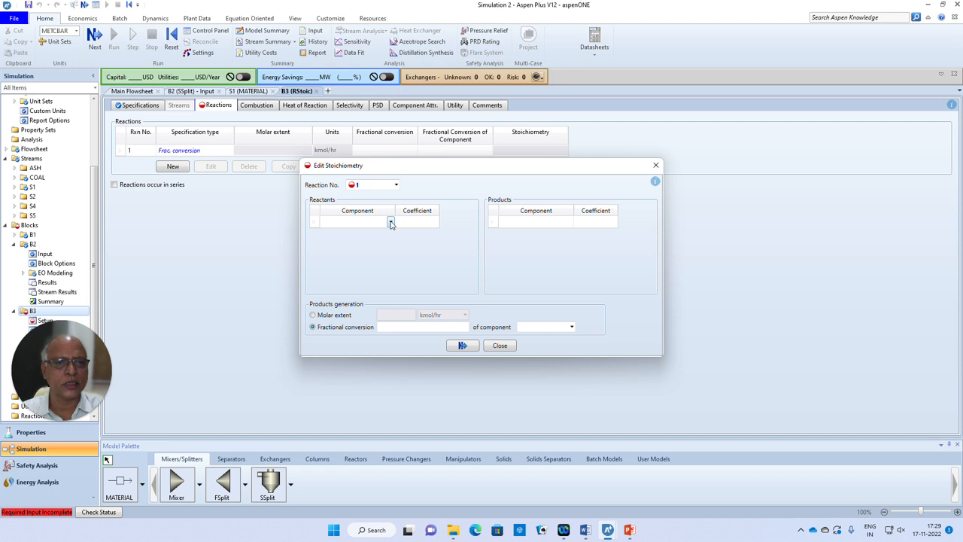
{"action": "left_click", "coordinate": [390, 222]}
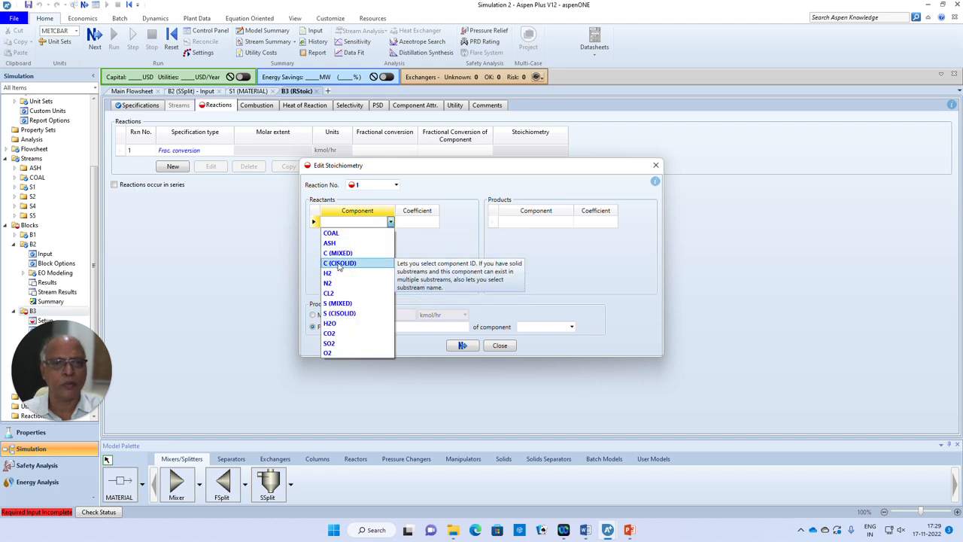
{"action": "left_click", "coordinate": [337, 253]}
{"action": "left_click", "coordinate": [427, 227]}
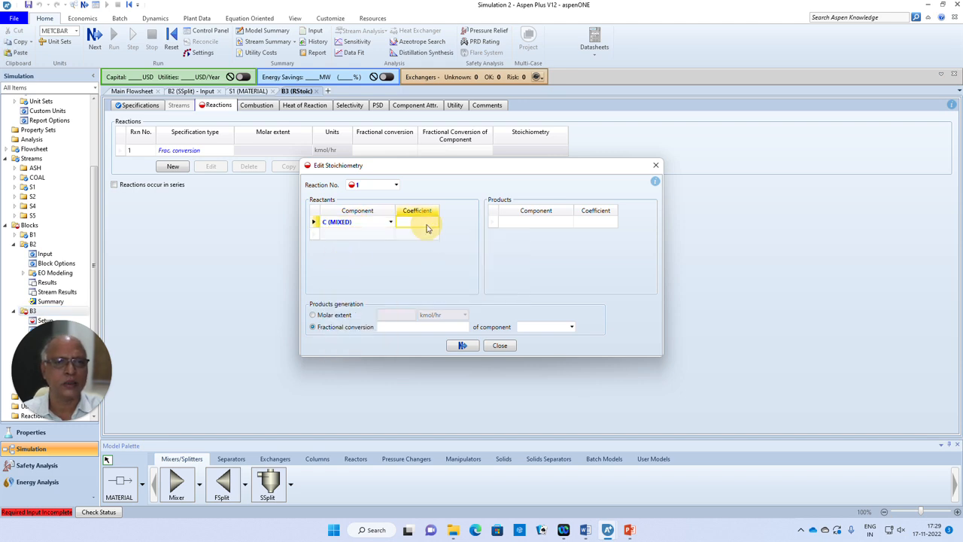
{"action": "type", "text": "1"}
{"action": "left_click", "coordinate": [391, 233]}
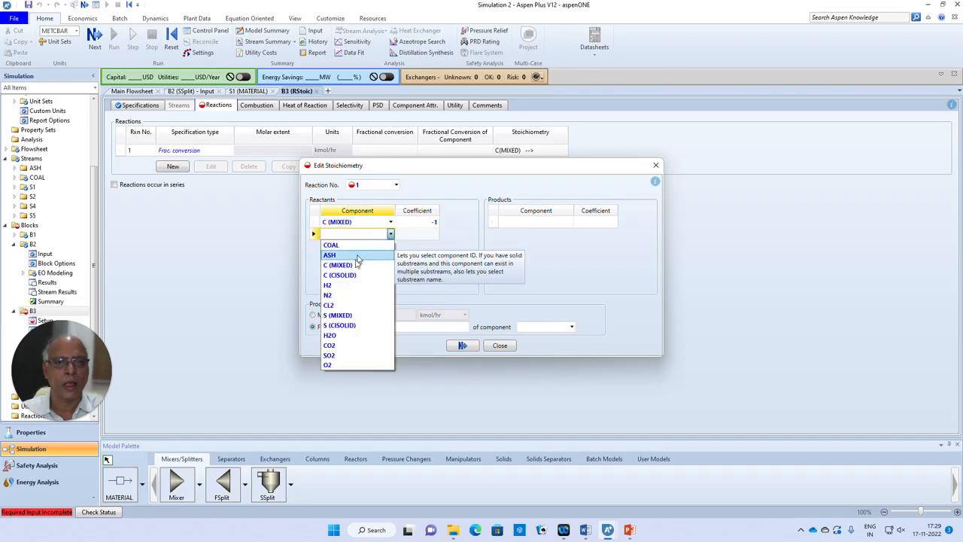
{"action": "left_click", "coordinate": [339, 368]}
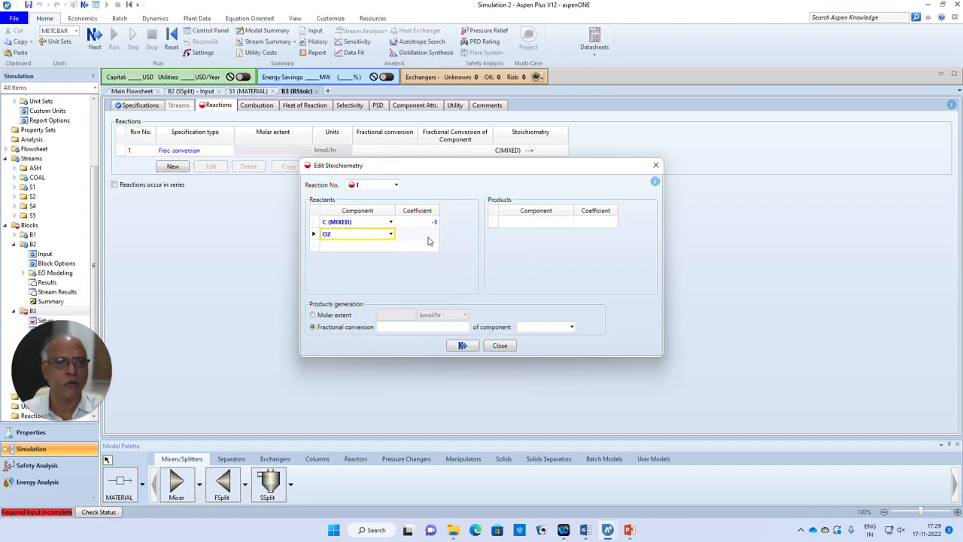
{"action": "left_click", "coordinate": [426, 234]}
{"action": "type", "text": "1"}
Add CO2 with a coefficient of 1 as the product of the carbon combustion reaction
{"action": "left_click", "coordinate": [569, 222]}
{"action": "left_click", "coordinate": [569, 222]}
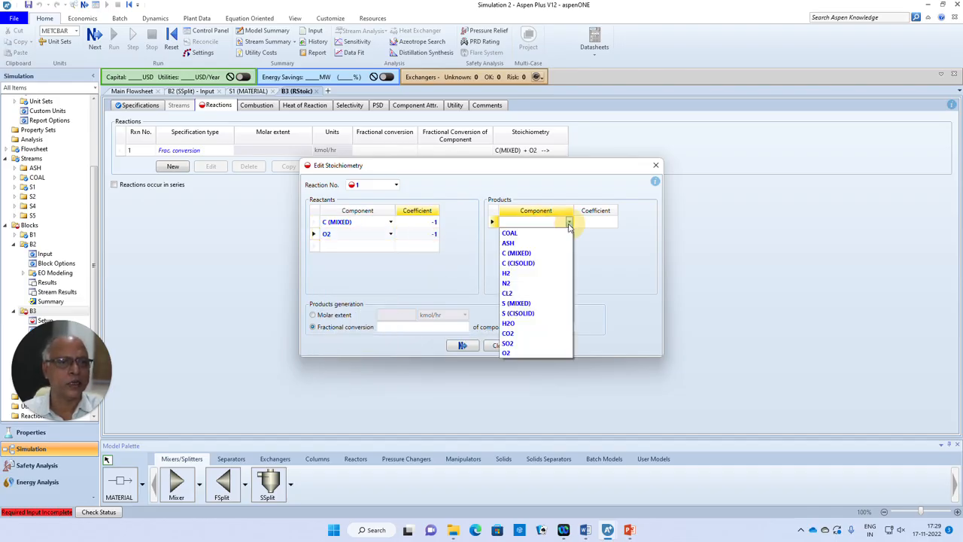
{"action": "left_click", "coordinate": [509, 334]}
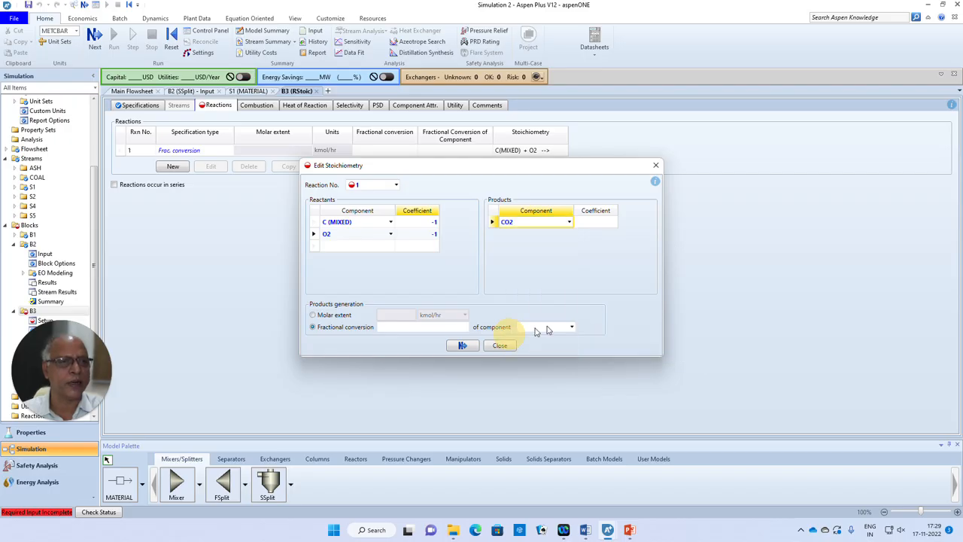
{"action": "left_click", "coordinate": [595, 222]}
{"action": "type", "text": "1"}
Specify a fractional conversion of 1 for component C (MIXED) in reaction 1 and finish its stoichiometry
{"action": "left_click", "coordinate": [446, 327]}
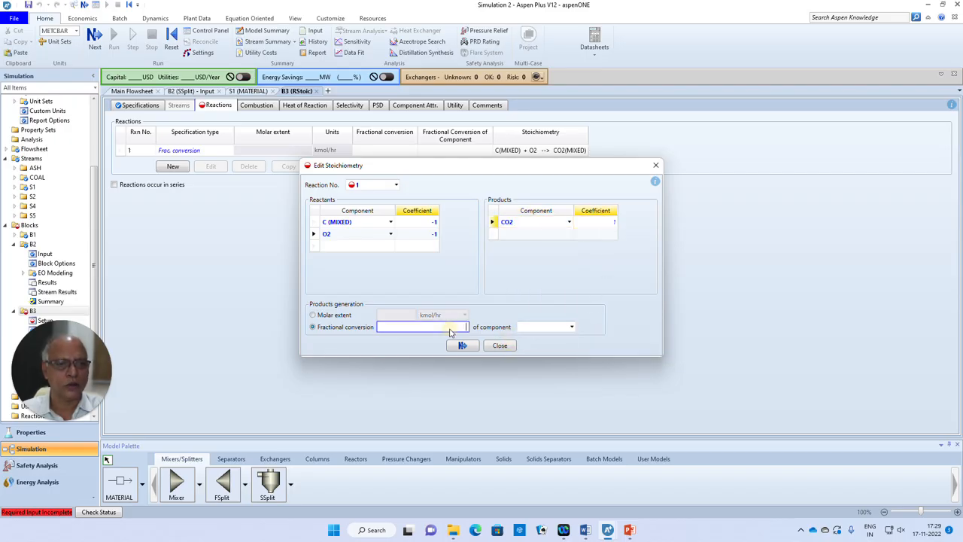
{"action": "type", "text": "1"}
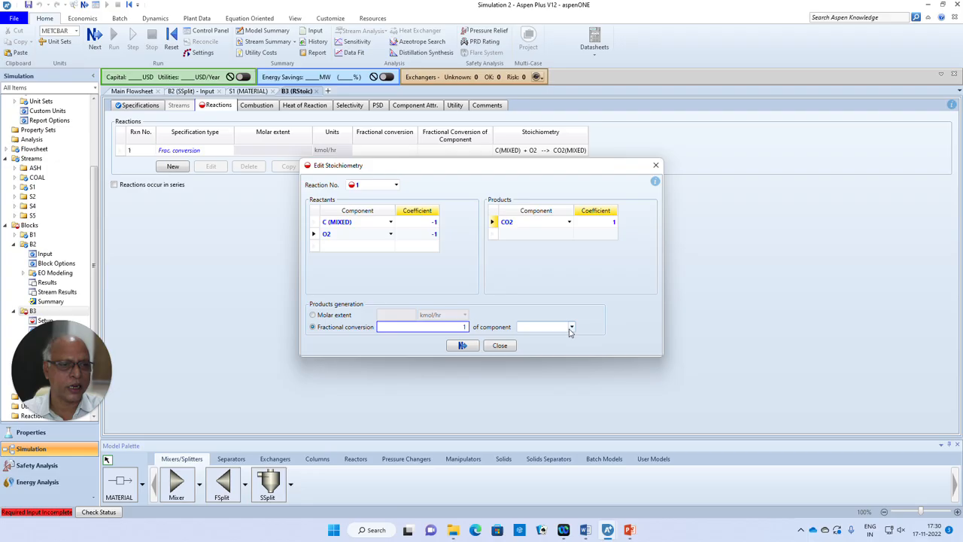
{"action": "left_click", "coordinate": [572, 327]}
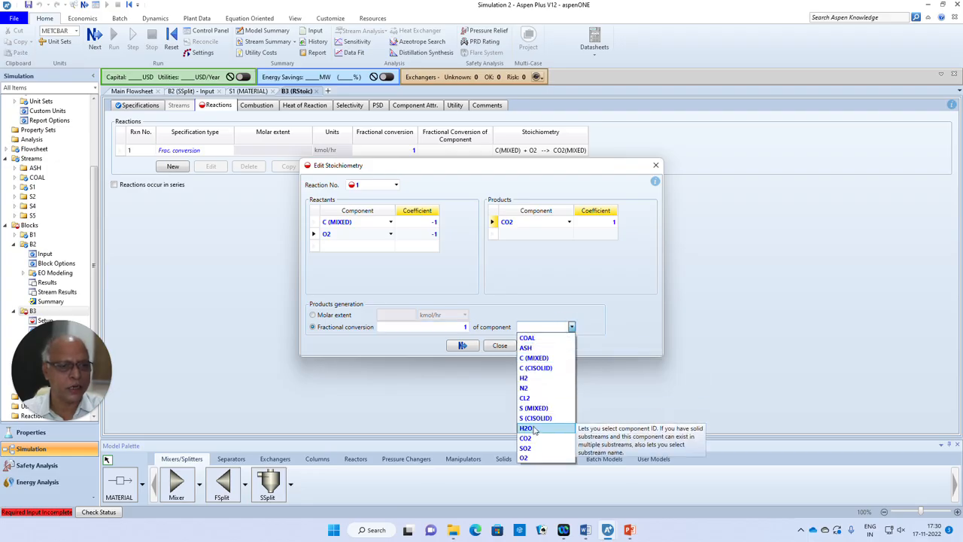
{"action": "left_click", "coordinate": [524, 358]}
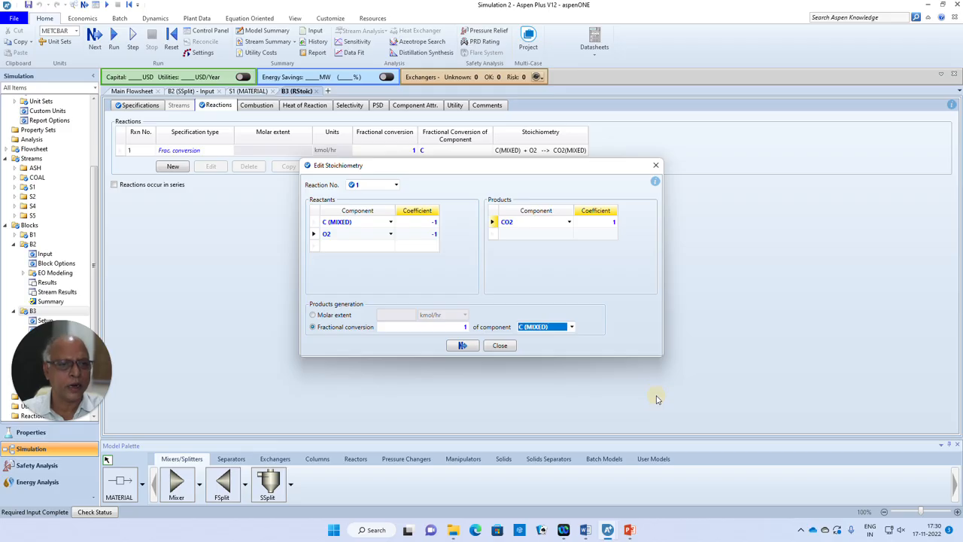
{"action": "left_click", "coordinate": [460, 346]}
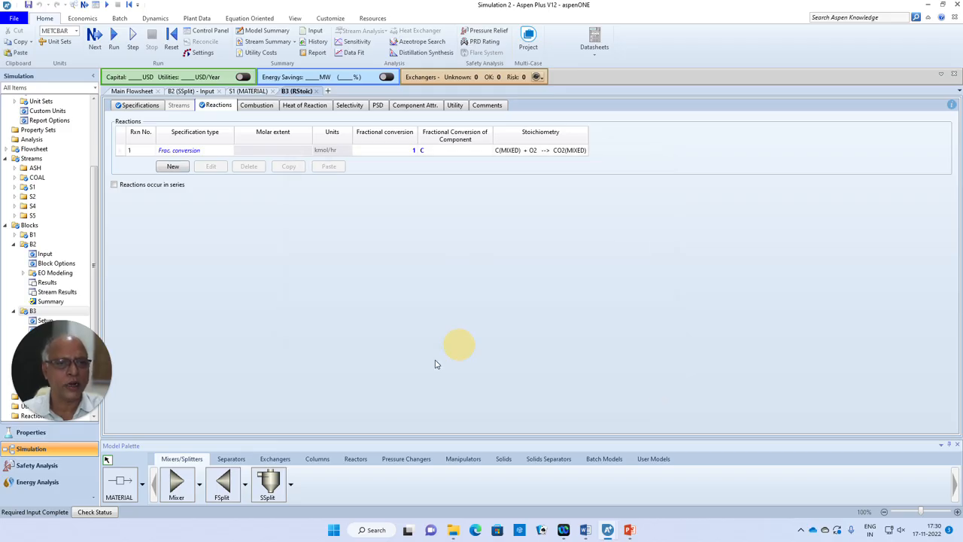
Create a second reaction in B3 with reactants H2, coefficient 1, and O2, coefficient 0.5
{"action": "left_click", "coordinate": [174, 166]}
{"action": "left_click", "coordinate": [391, 224]}
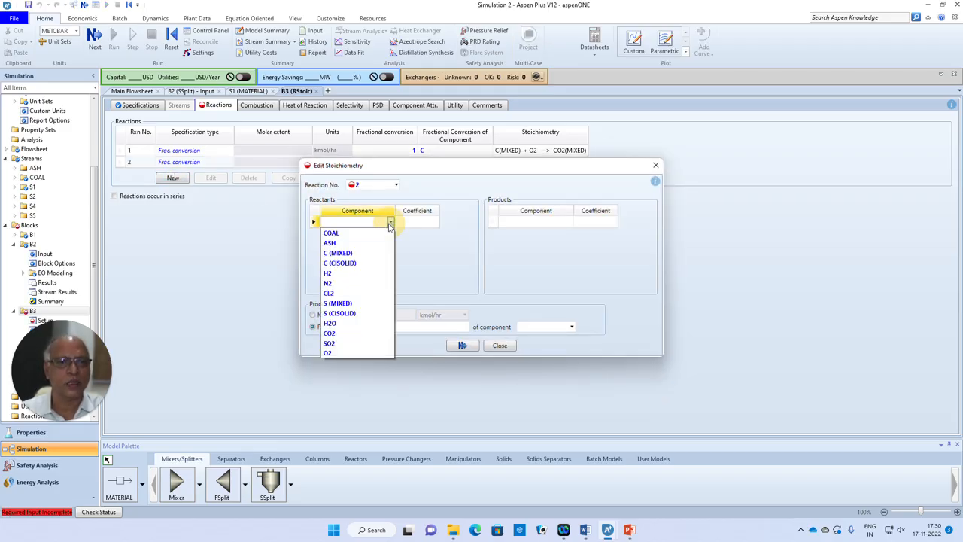
{"action": "left_click", "coordinate": [332, 273]}
{"action": "left_click", "coordinate": [419, 222]}
{"action": "type", "text": "1"}
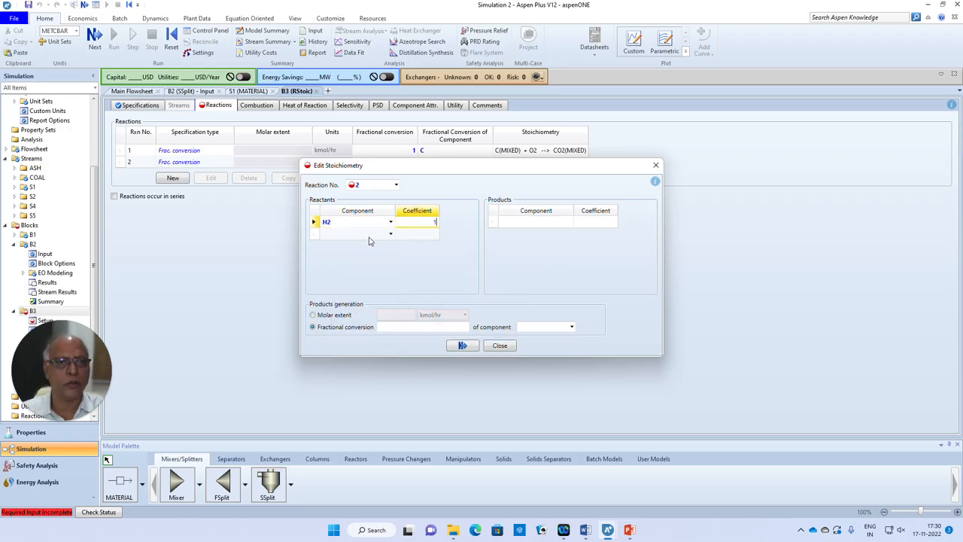
{"action": "left_click", "coordinate": [391, 234]}
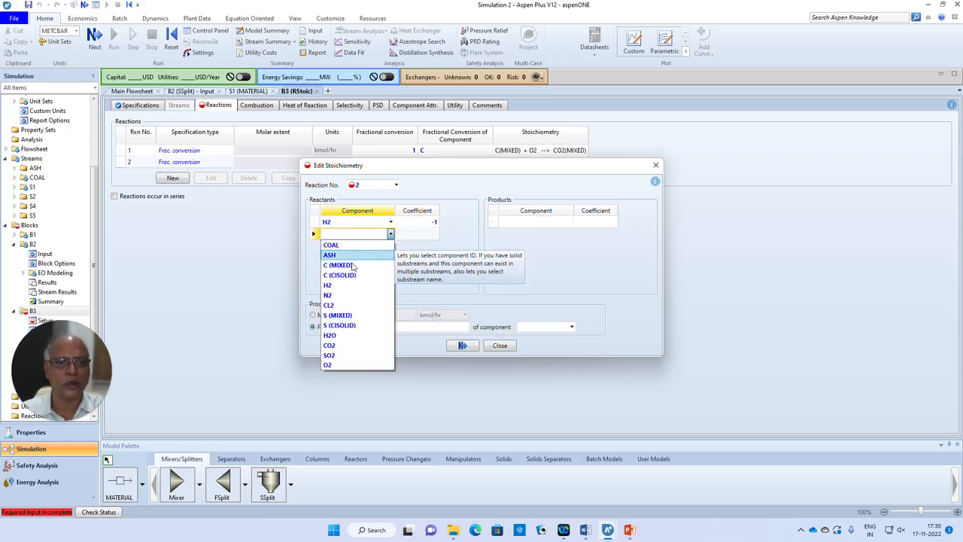
{"action": "left_click", "coordinate": [335, 367]}
{"action": "left_click", "coordinate": [432, 238]}
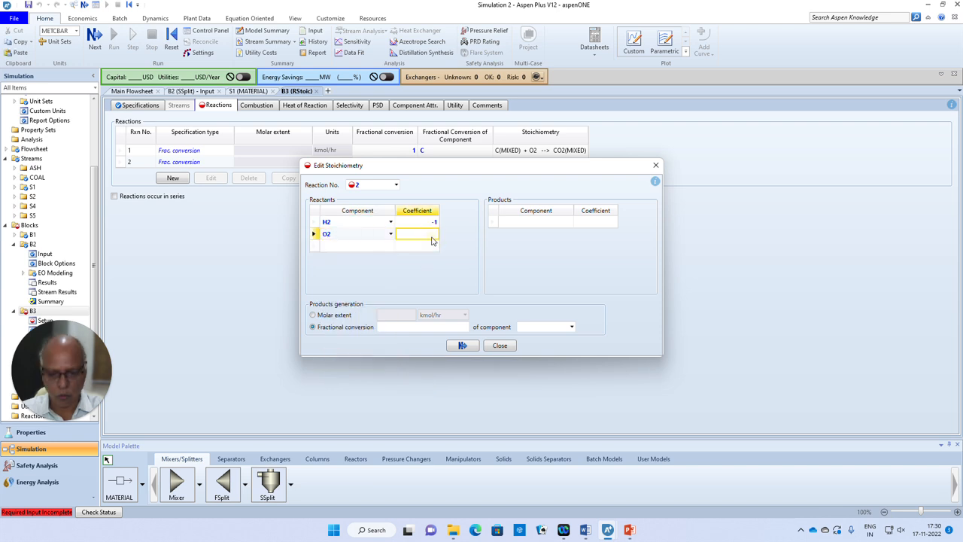
{"action": "type", "text": "0.5"}
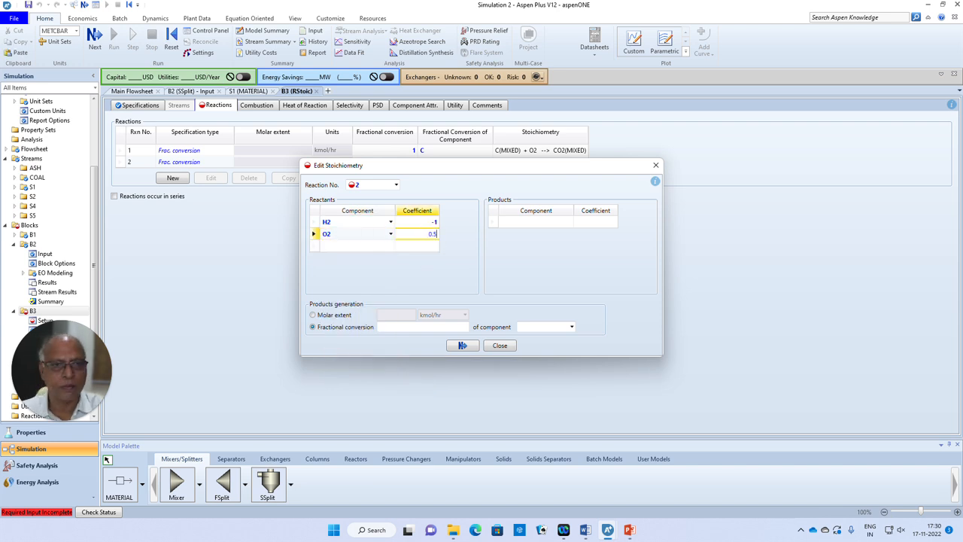
Add H2O with a coefficient of 1 as the product of reaction 2
{"action": "left_click", "coordinate": [566, 223]}
{"action": "left_click", "coordinate": [569, 221]}
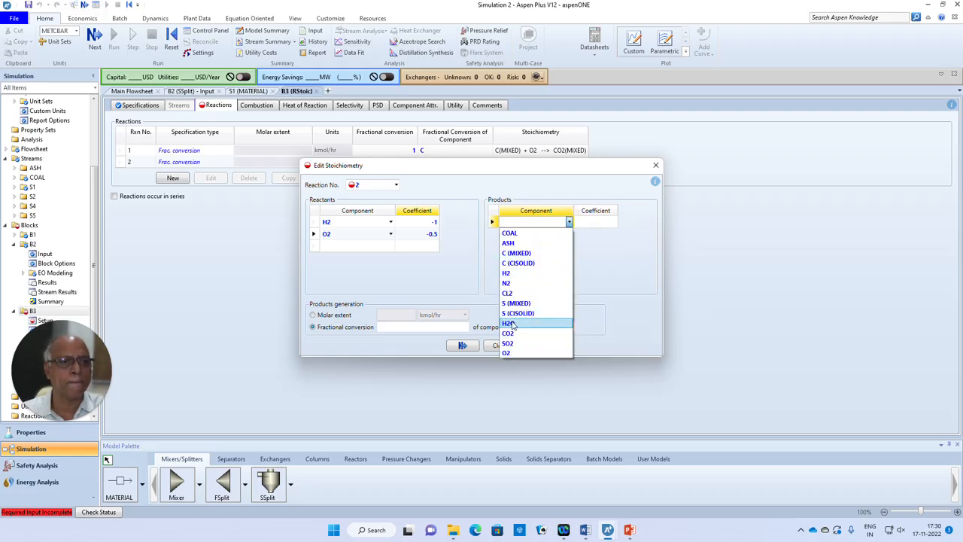
{"action": "left_click", "coordinate": [511, 323]}
{"action": "left_click", "coordinate": [591, 226]}
{"action": "type", "text": "1"}
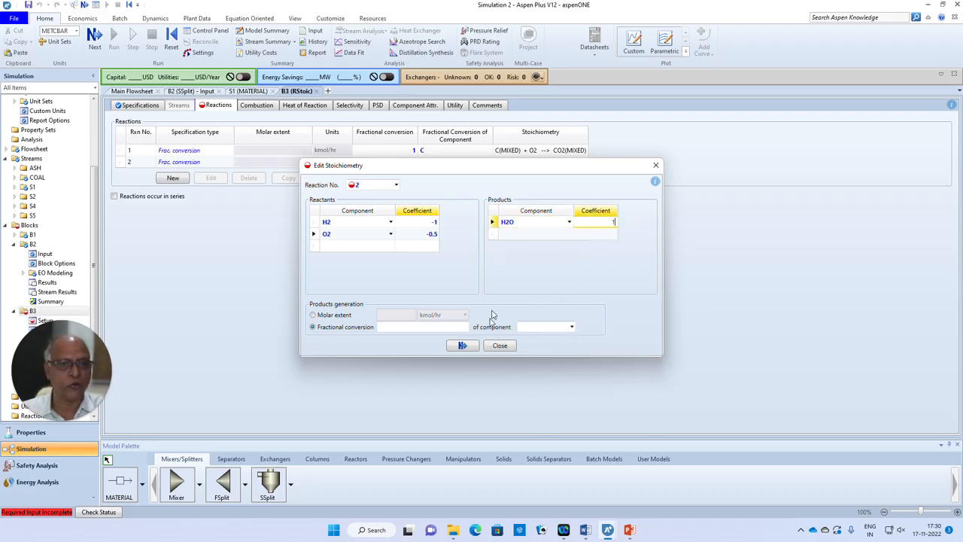
Specify a fractional conversion of 1 for component H2 in reaction 2 and finish its stoichiometry
{"action": "left_click", "coordinate": [461, 330]}
{"action": "type", "text": "1"}
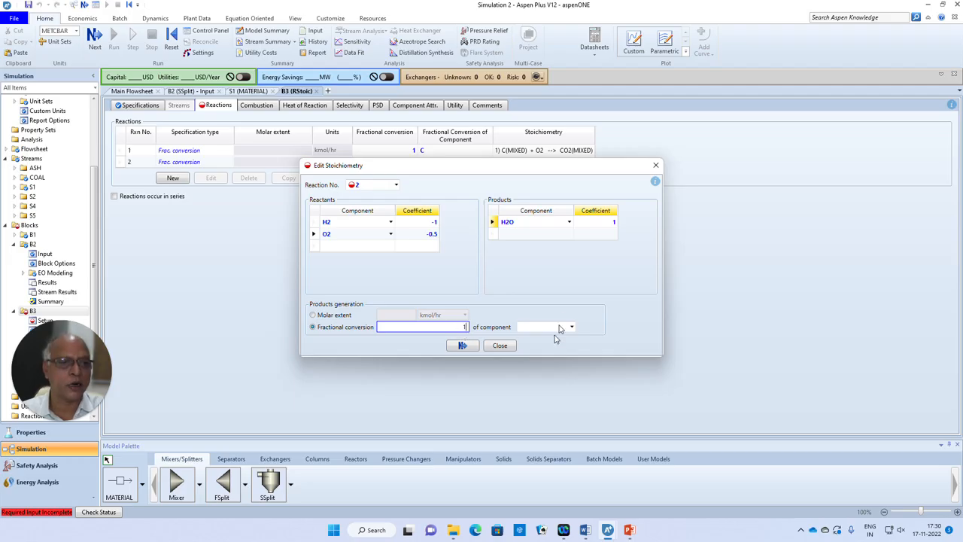
{"action": "left_click", "coordinate": [571, 327]}
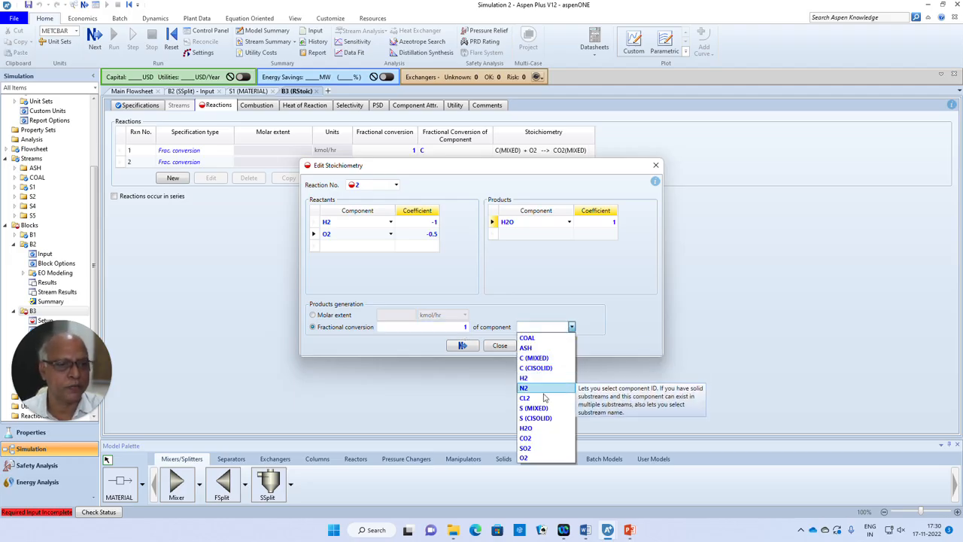
{"action": "left_click", "coordinate": [525, 377]}
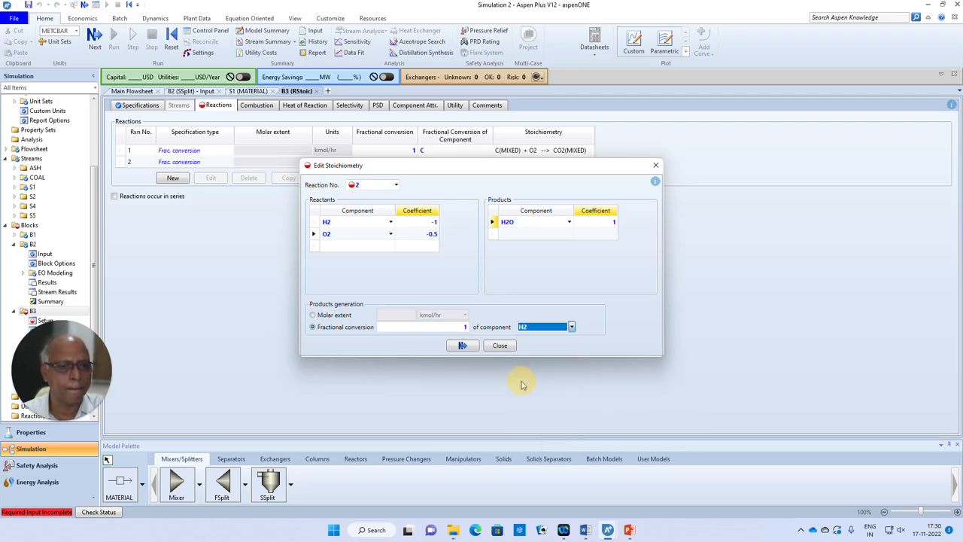
{"action": "left_click", "coordinate": [462, 345]}
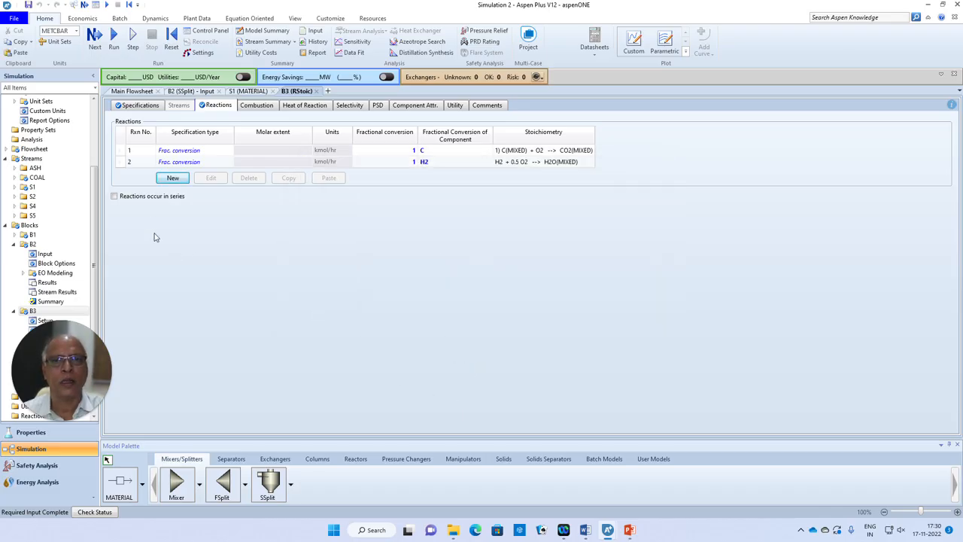
Create a third reaction in B3 with reactants S (MIXED), coefficient 1, and O2, coefficient 1
{"action": "left_click", "coordinate": [172, 178]}
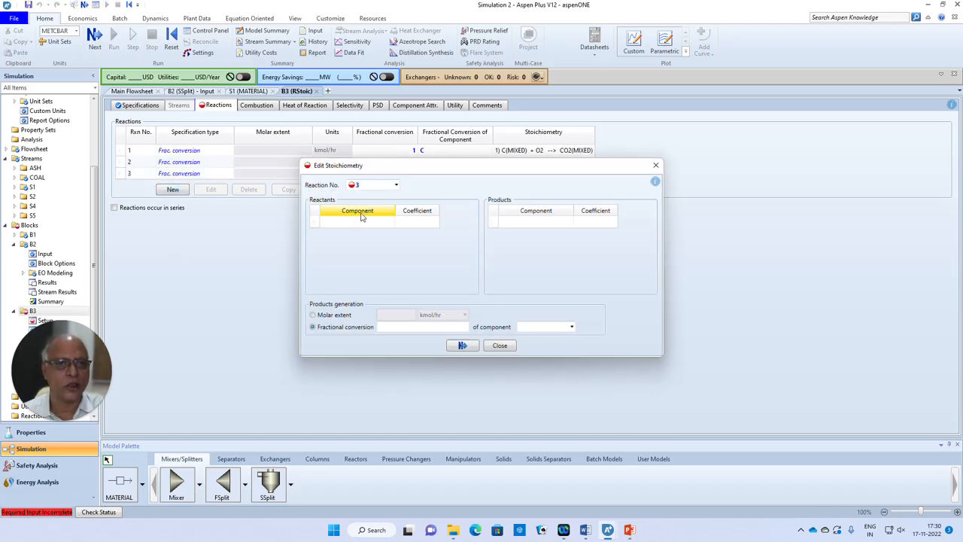
{"action": "left_click", "coordinate": [376, 225]}
{"action": "left_click", "coordinate": [391, 221]}
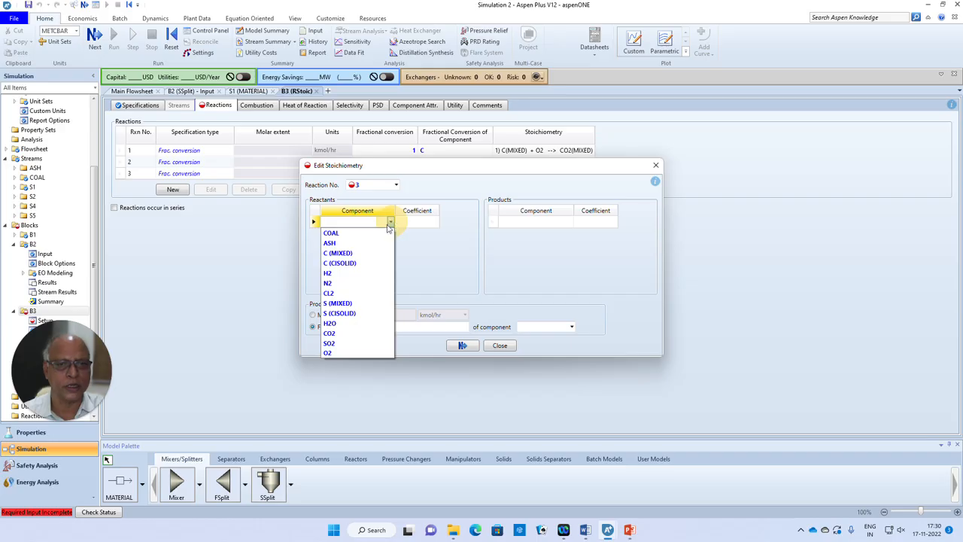
{"action": "left_click", "coordinate": [337, 304]}
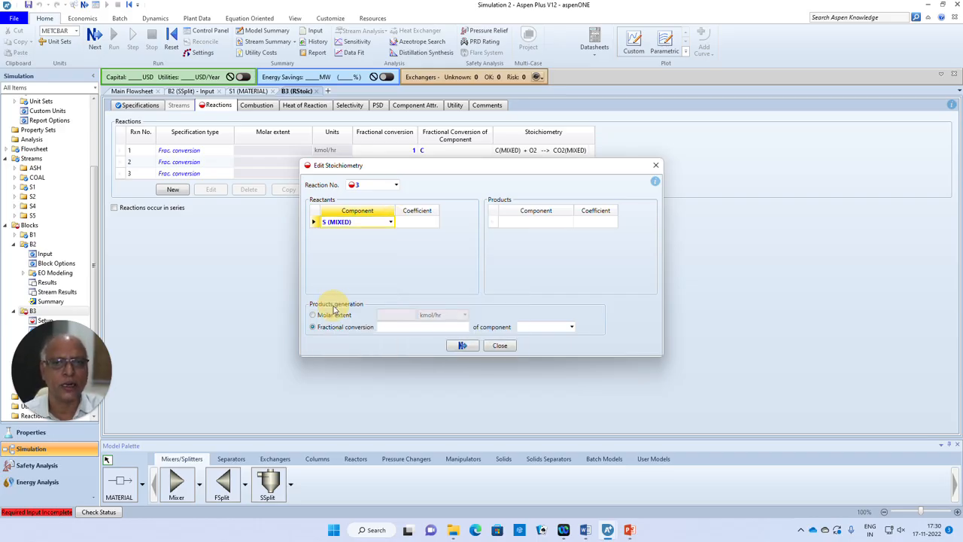
{"action": "left_click", "coordinate": [429, 225]}
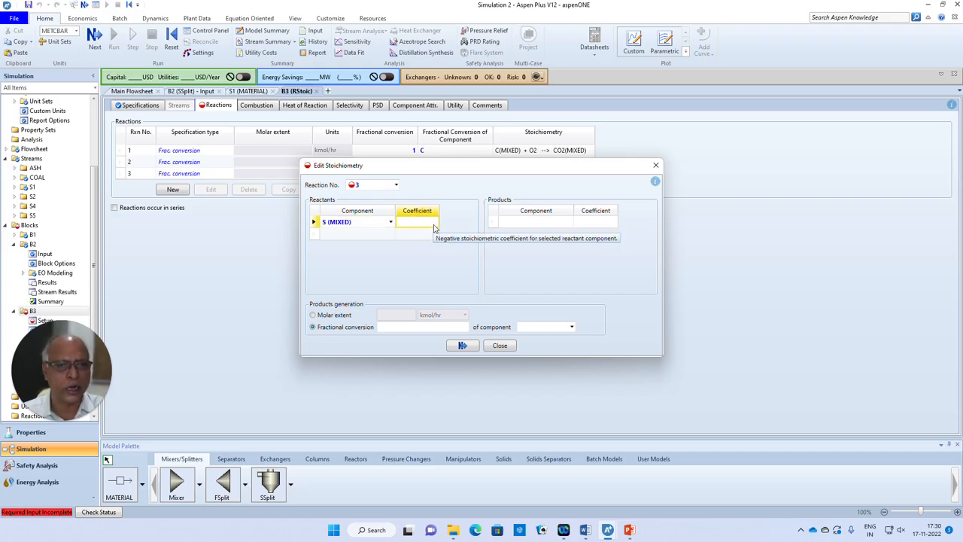
{"action": "type", "text": "1"}
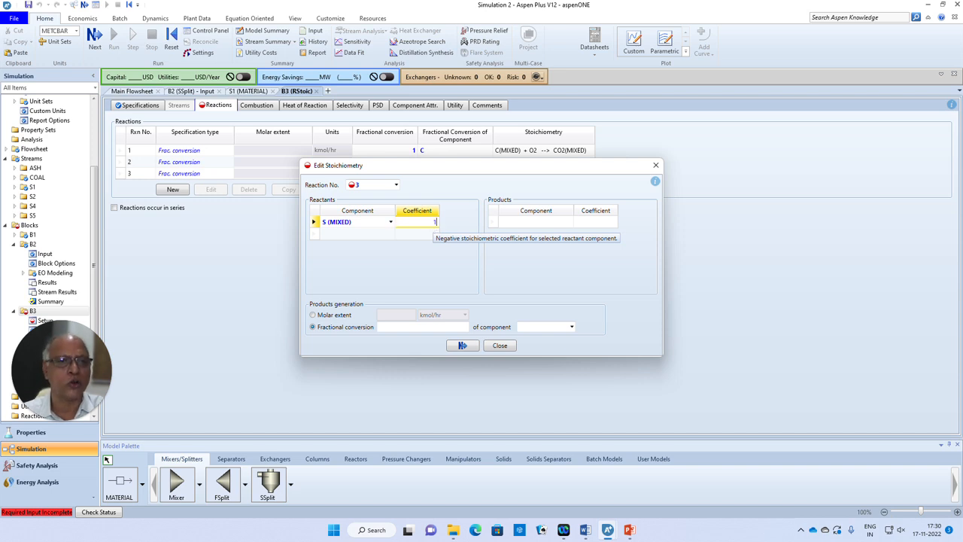
{"action": "left_click", "coordinate": [390, 233]}
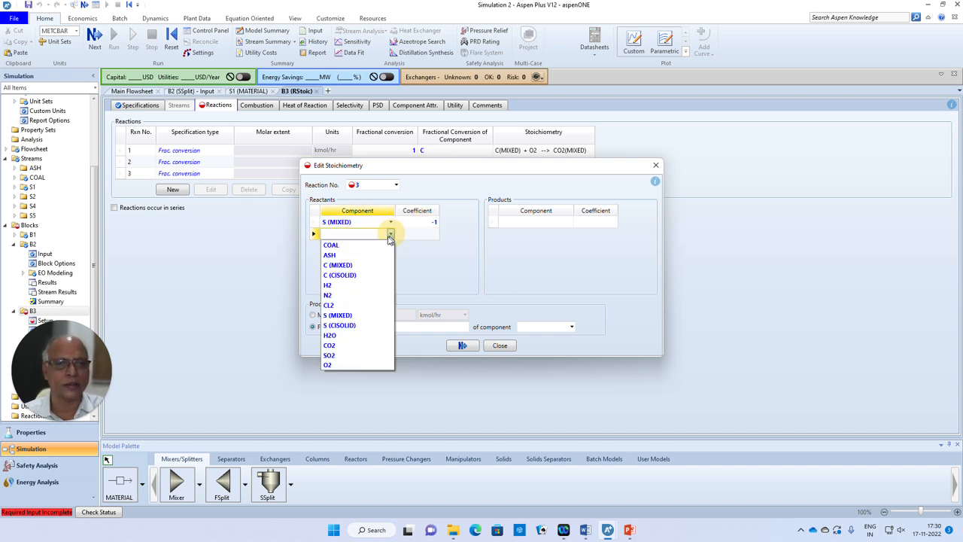
{"action": "left_click", "coordinate": [335, 366]}
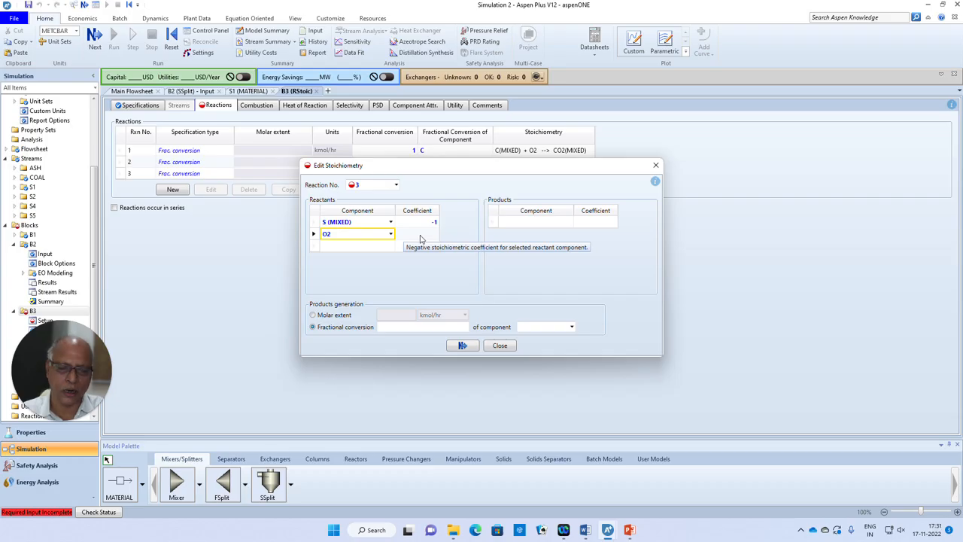
{"action": "left_click", "coordinate": [422, 239]}
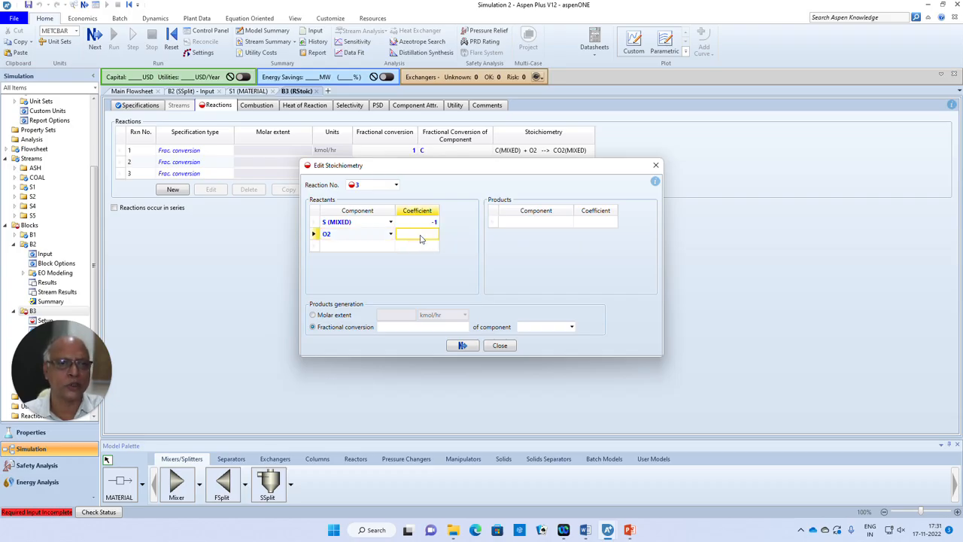
{"action": "type", "text": "-1"}
Add SO2 with a coefficient of 1 as the product of reaction 3
{"action": "left_click", "coordinate": [535, 222]}
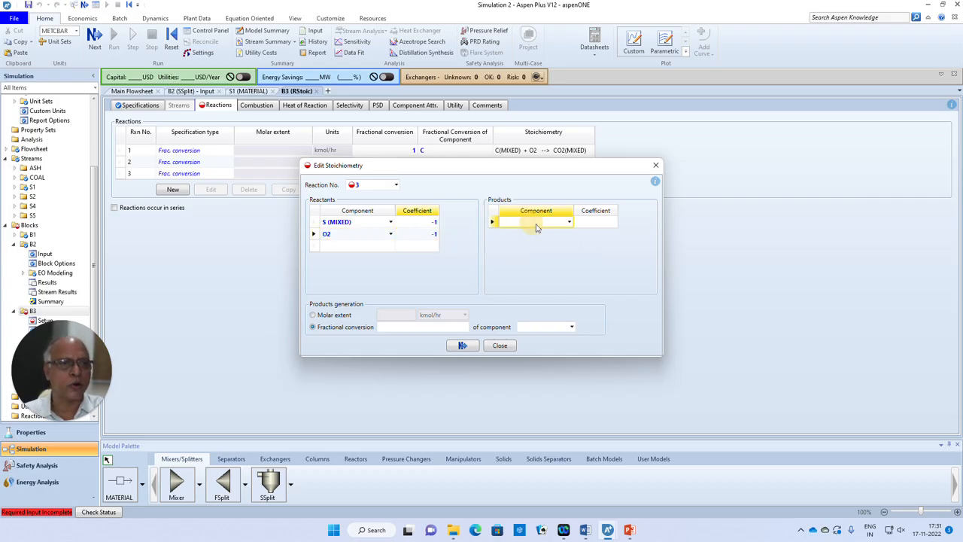
{"action": "left_click", "coordinate": [570, 223]}
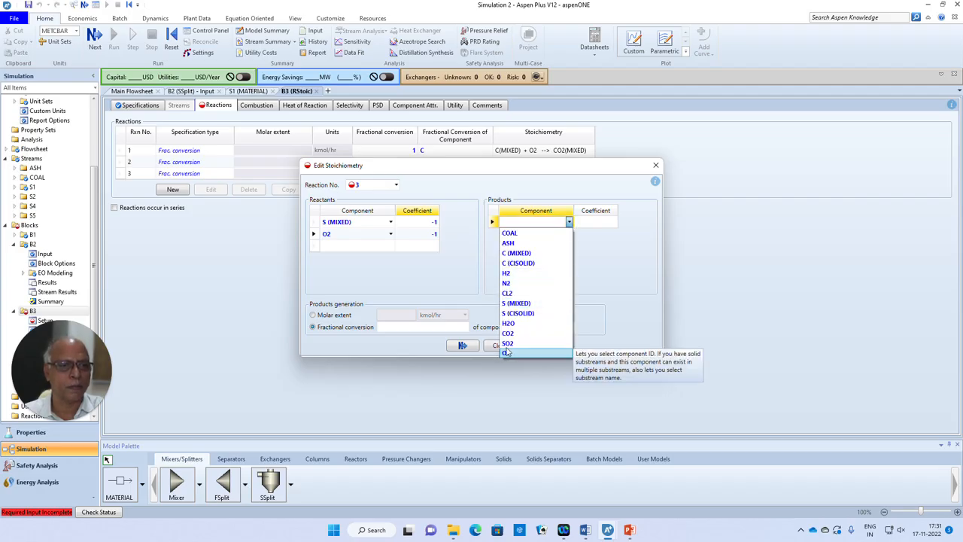
{"action": "left_click", "coordinate": [502, 345]}
{"action": "left_click", "coordinate": [602, 222]}
{"action": "type", "text": "1"}
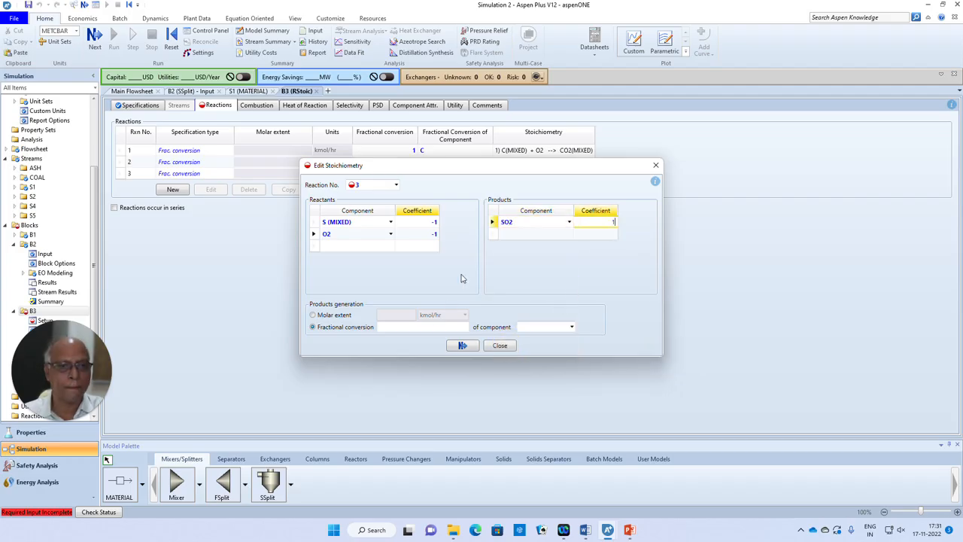
Specify a fractional conversion of 1 for component S (MIXED) in reaction 3 and finish its stoichiometry
{"action": "left_click", "coordinate": [443, 327]}
{"action": "type", "text": "1"}
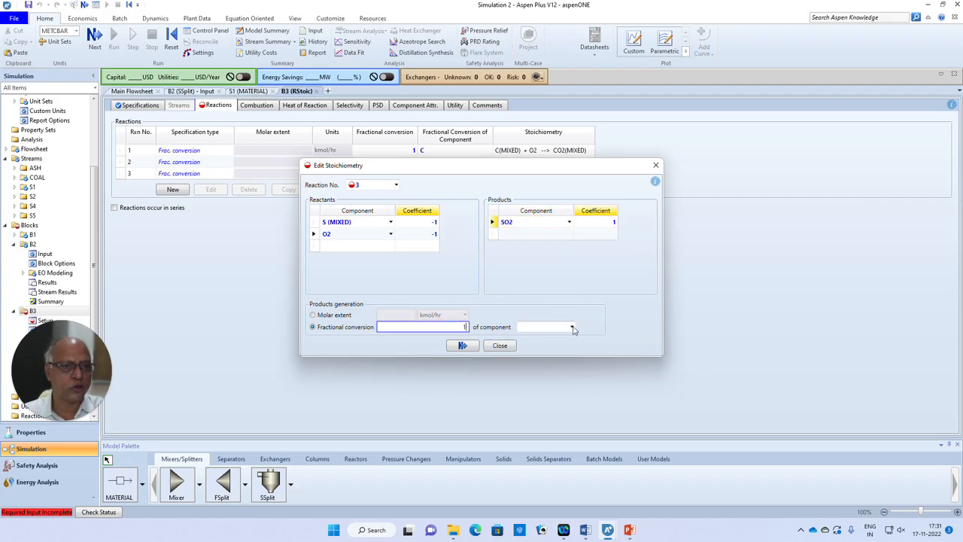
{"action": "left_click", "coordinate": [572, 327]}
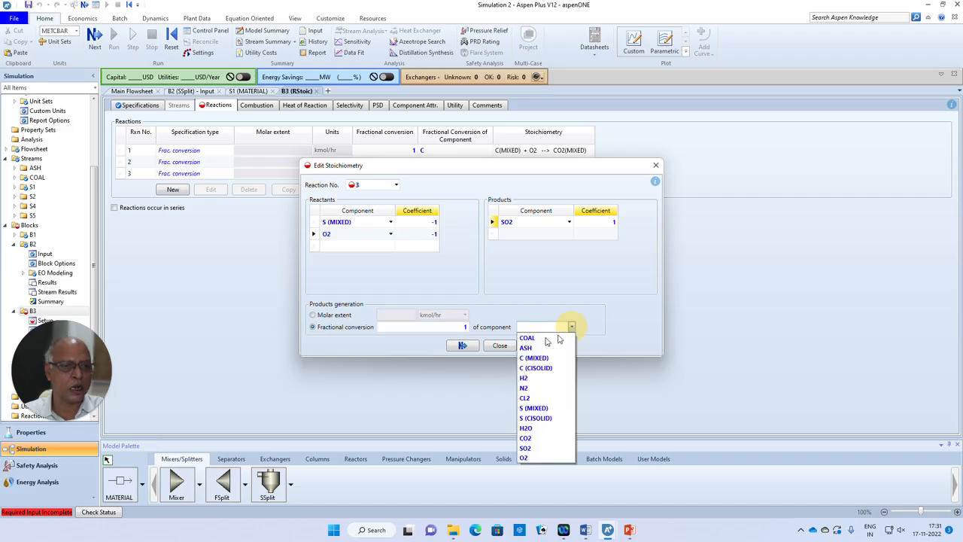
{"action": "left_click", "coordinate": [525, 408]}
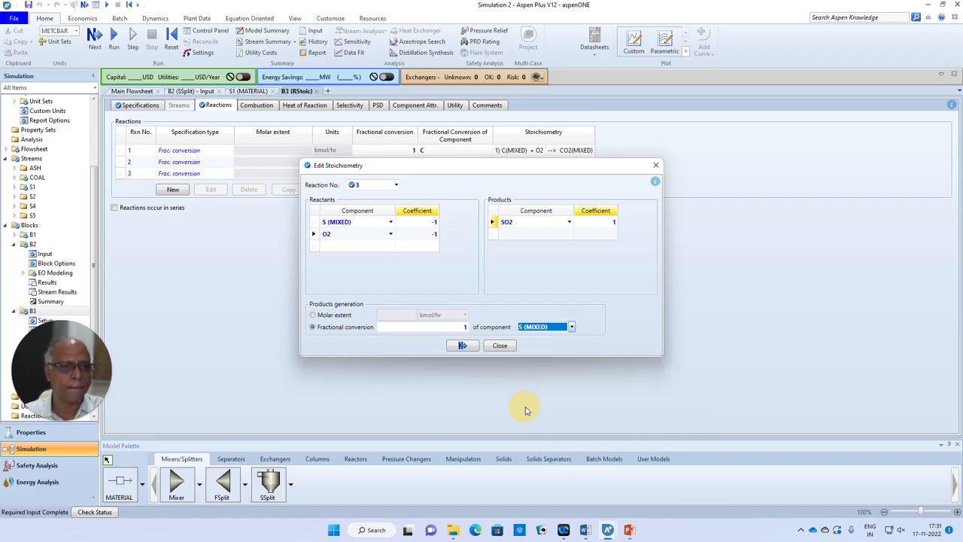
{"action": "left_click", "coordinate": [462, 345]}
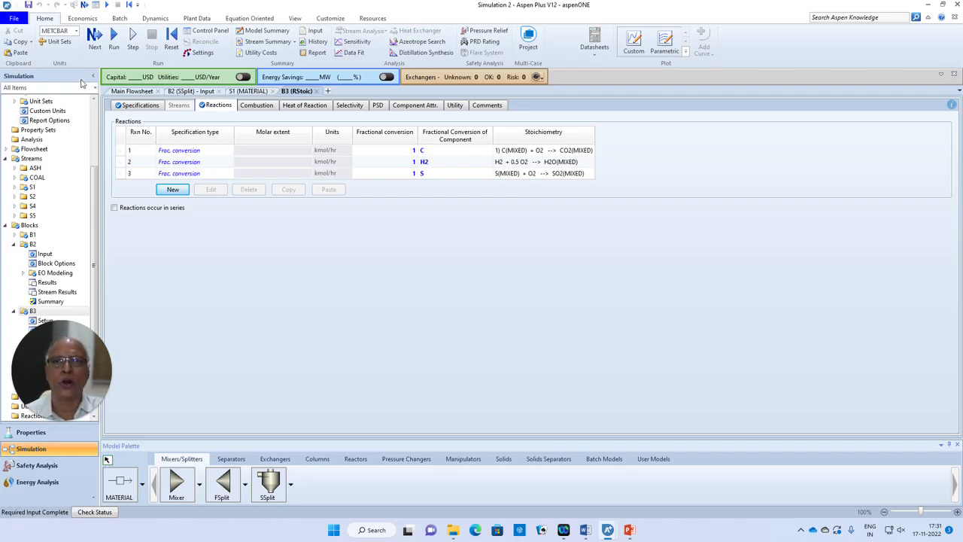
Run the simulation with the completed inputs and return to the main flowsheet
{"action": "left_click", "coordinate": [95, 36]}
{"action": "left_click", "coordinate": [531, 280]}
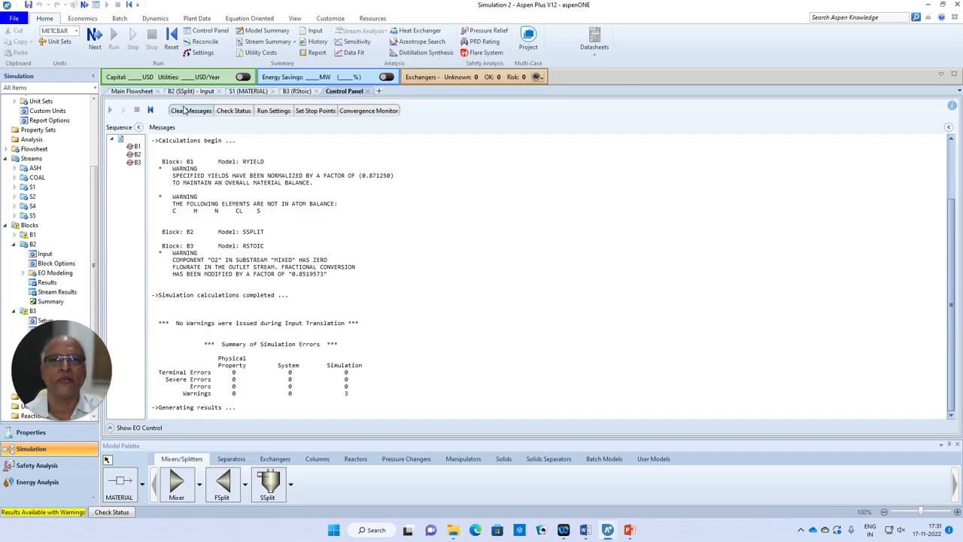
{"action": "left_click", "coordinate": [135, 91]}
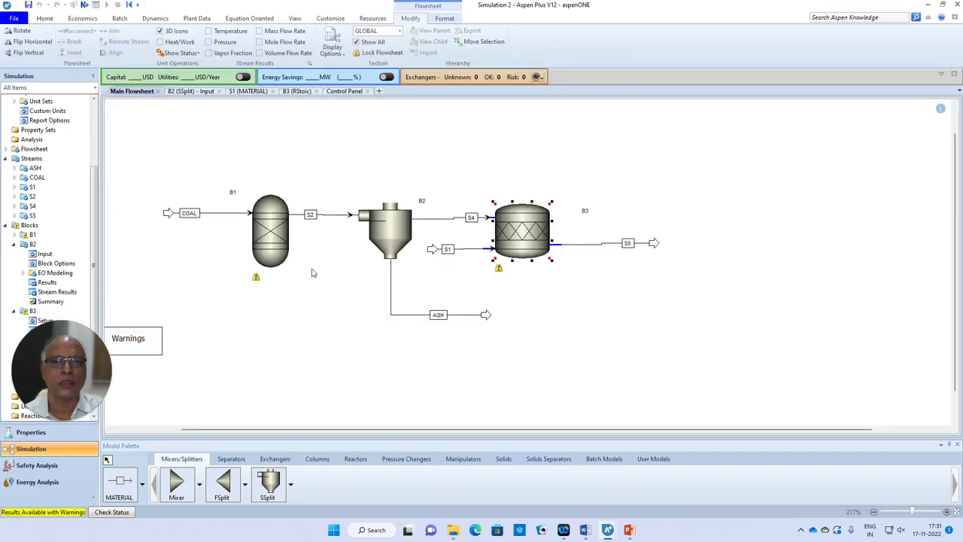
Add O2 to the component yields of RYield block B1 on a mass basis with a yield of 0.123
{"action": "double_click", "coordinate": [271, 228]}
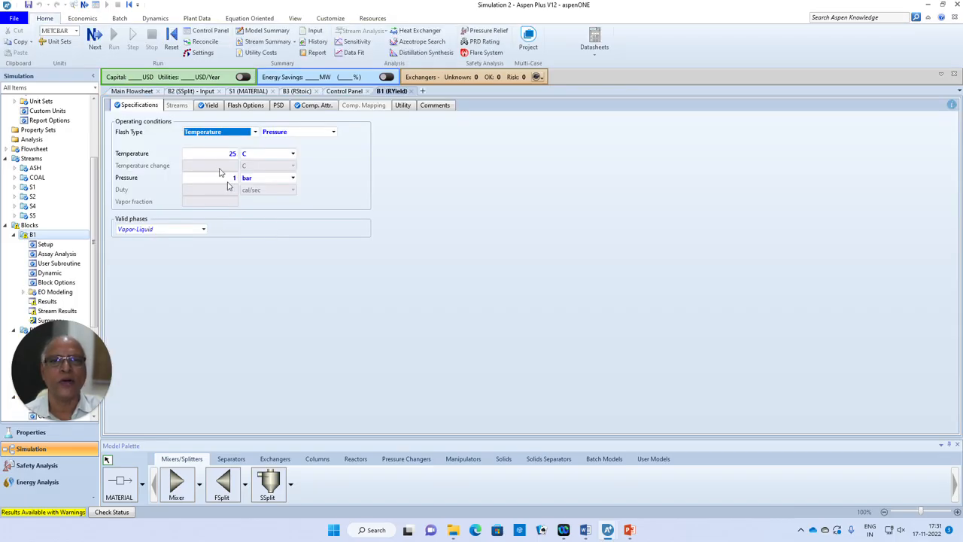
{"action": "left_click", "coordinate": [211, 107]}
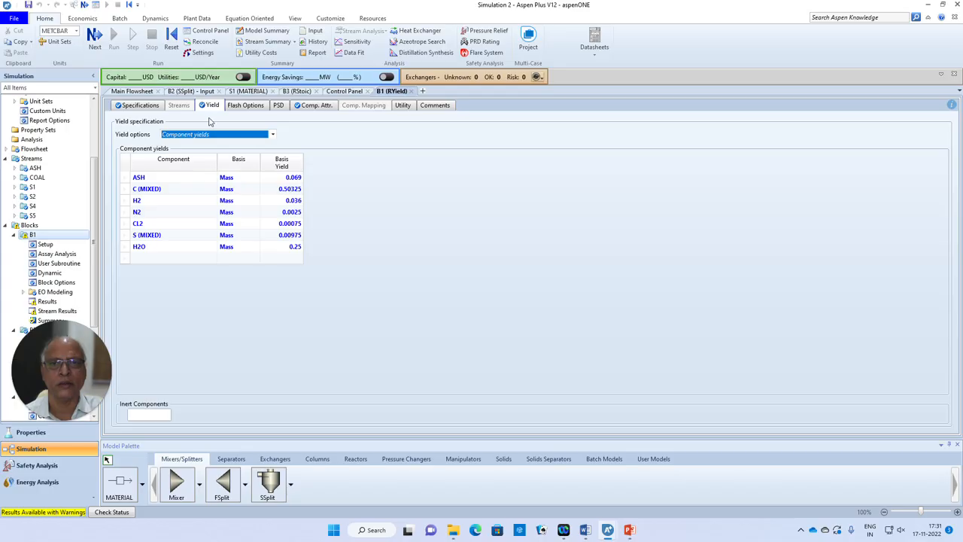
{"action": "left_click", "coordinate": [145, 261]}
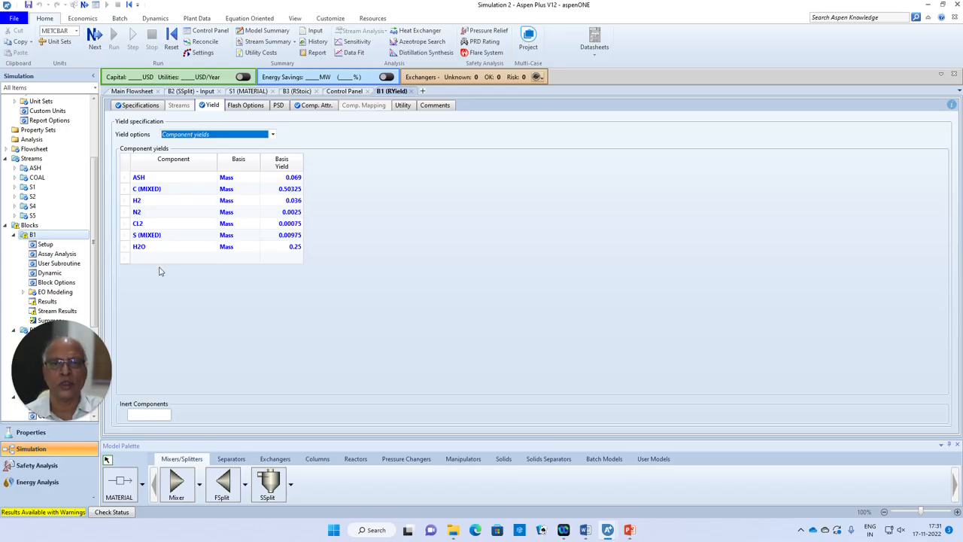
{"action": "left_click", "coordinate": [212, 259]}
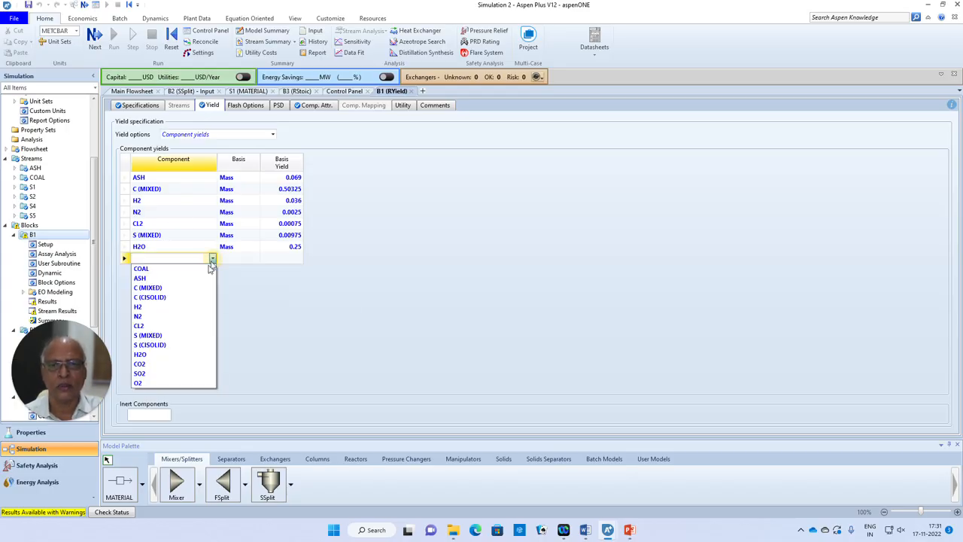
{"action": "left_click", "coordinate": [146, 384]}
{"action": "left_click", "coordinate": [256, 259]}
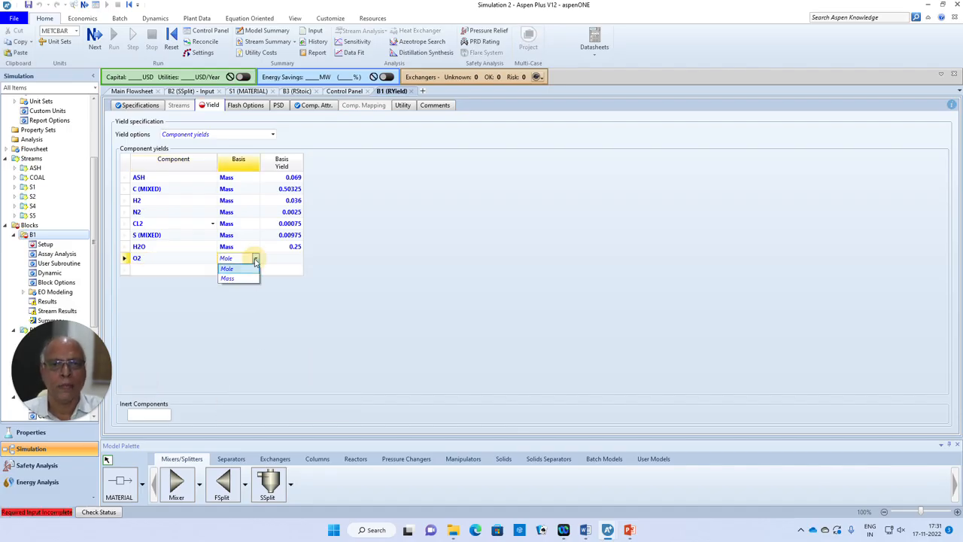
{"action": "left_click", "coordinate": [227, 279]}
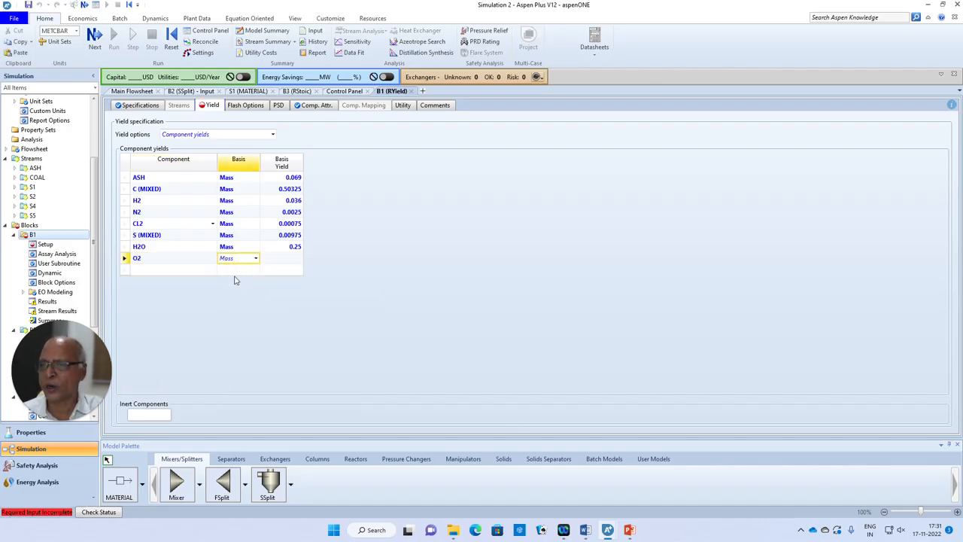
{"action": "left_click", "coordinate": [285, 259]}
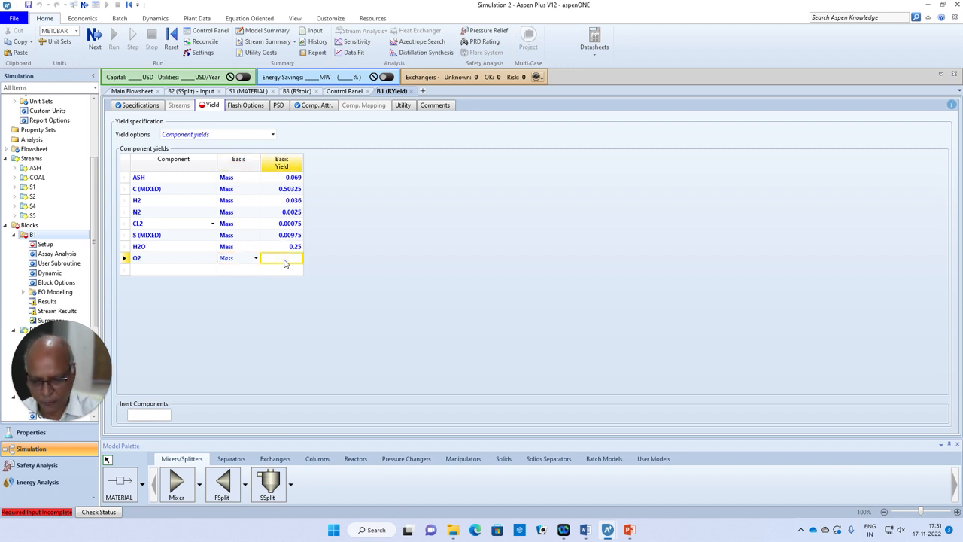
{"action": "type", "text": "0.123"}
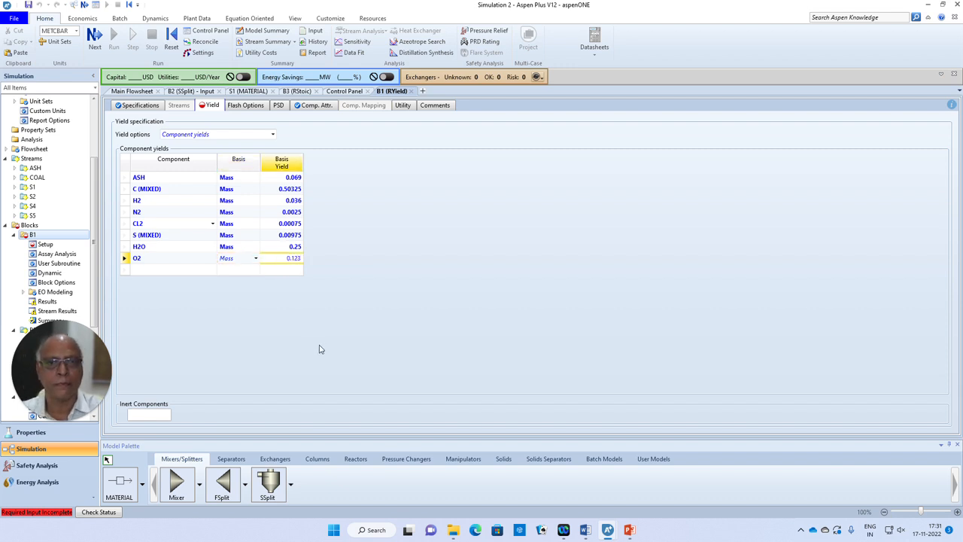
{"action": "left_click", "coordinate": [320, 349]}
Reinitialize the whole simulation and run it again with the updated B1 yields
{"action": "left_click", "coordinate": [171, 37]}
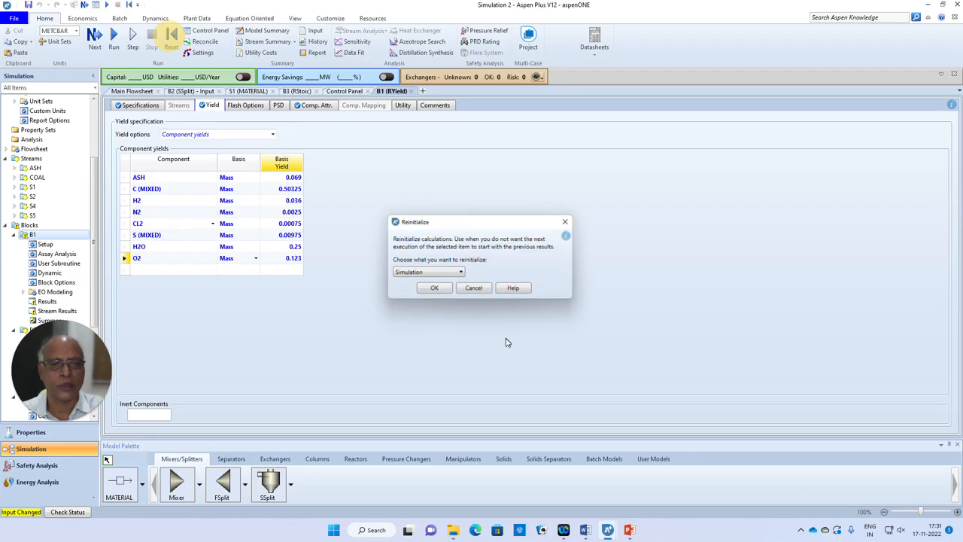
{"action": "left_click", "coordinate": [443, 291]}
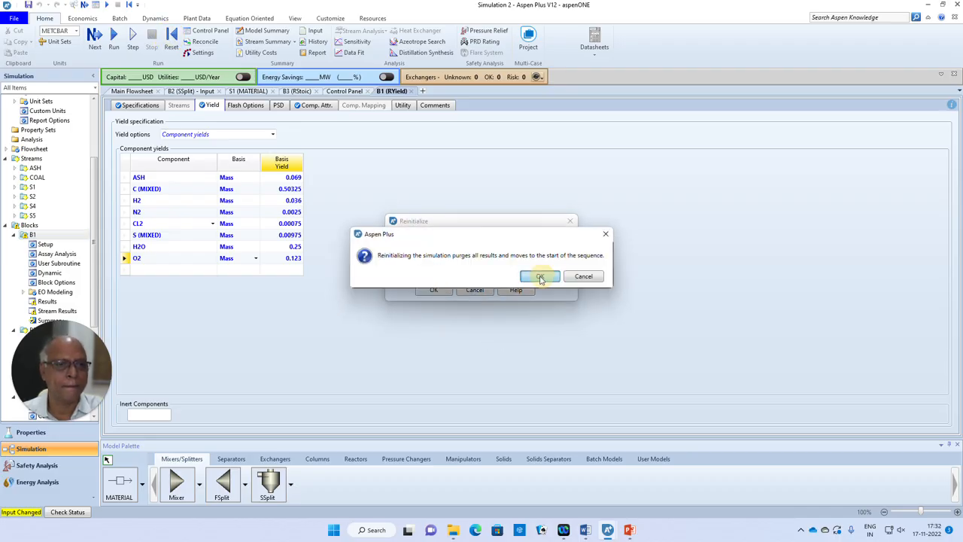
{"action": "left_click", "coordinate": [540, 277]}
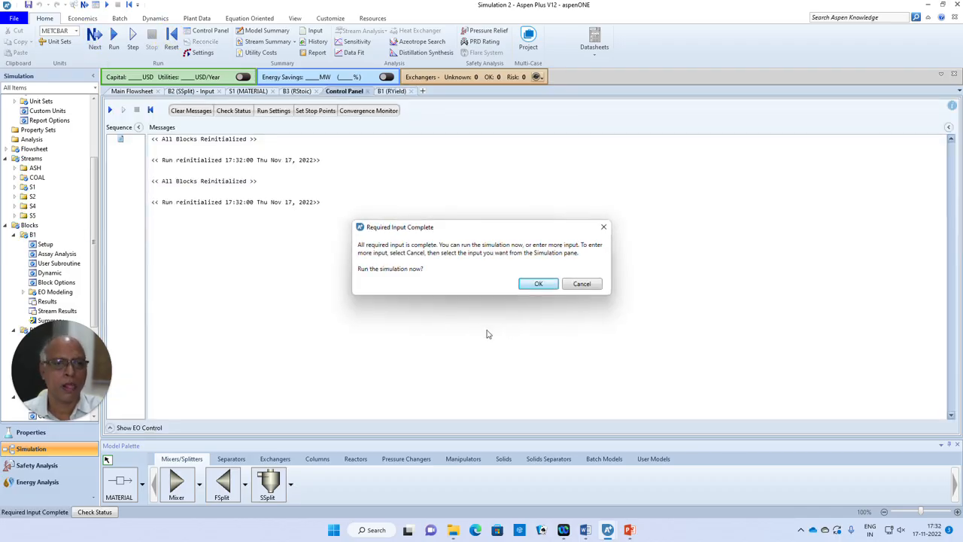
{"action": "left_click", "coordinate": [551, 286]}
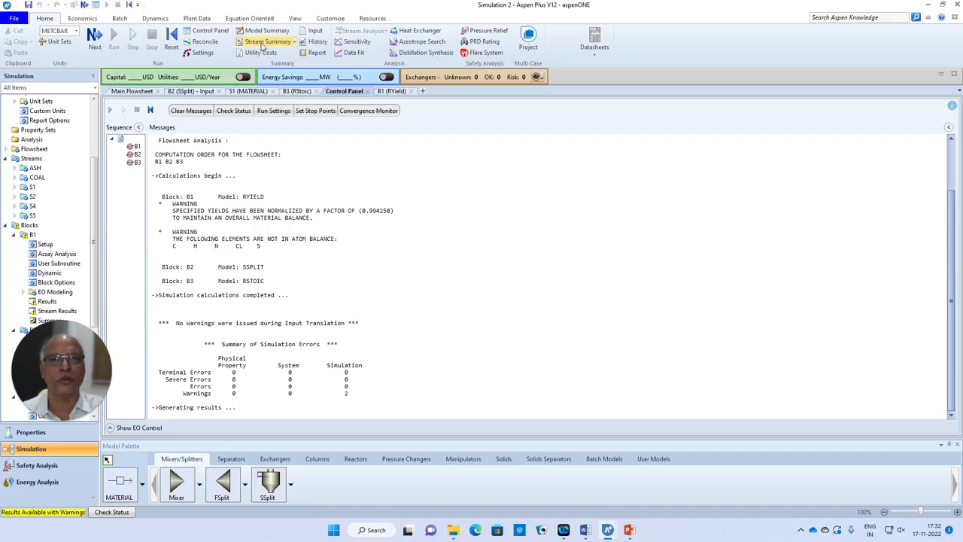
Open the stream results of block B1 from the main flowsheet to examine streams COAL and S2
{"action": "left_click", "coordinate": [132, 91]}
{"action": "right_click", "coordinate": [270, 230]}
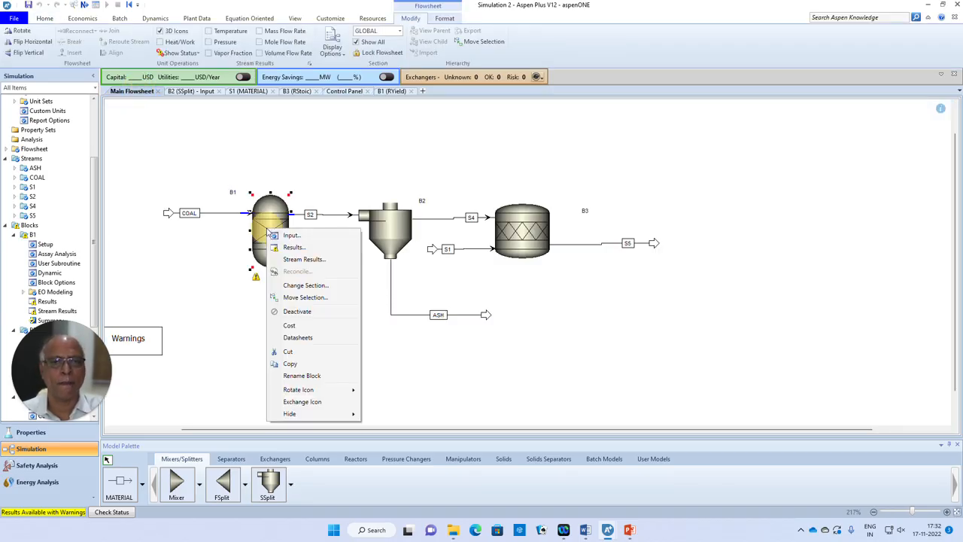
{"action": "left_click", "coordinate": [304, 260]}
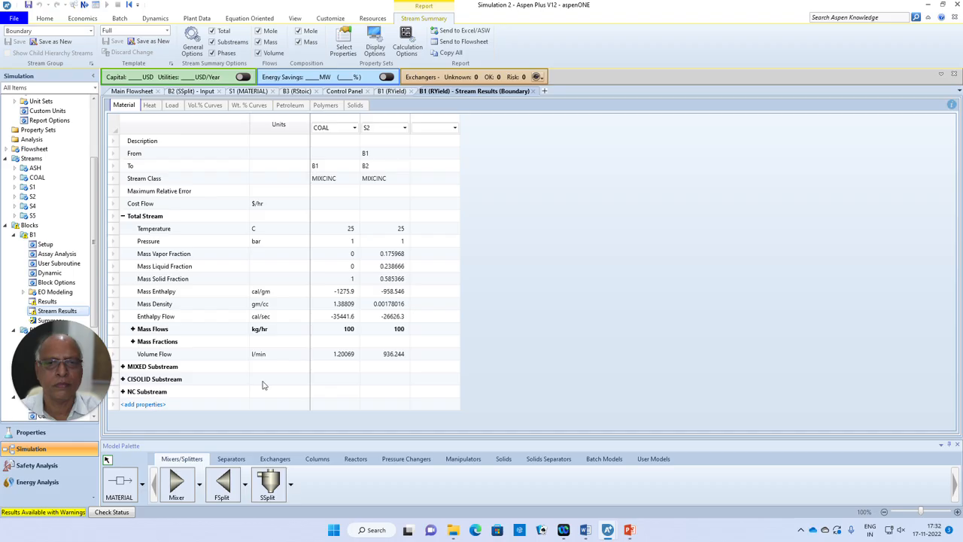
Expand the mass flows in block B1's stream results to examine the component flows, and return to the main flowsheet
{"action": "left_click", "coordinate": [133, 329]}
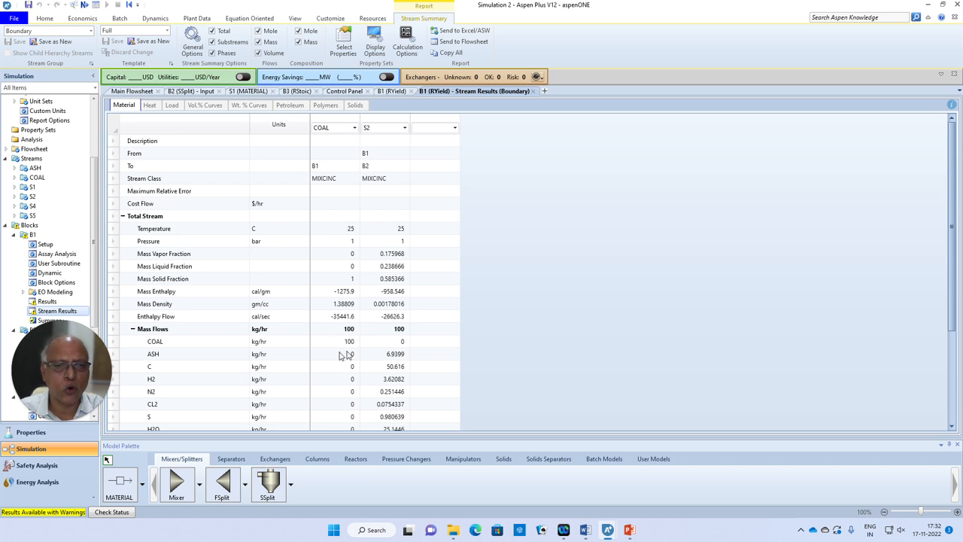
{"action": "scroll", "coordinate": [454, 363], "scroll_direction": "down", "scroll_amount": 2}
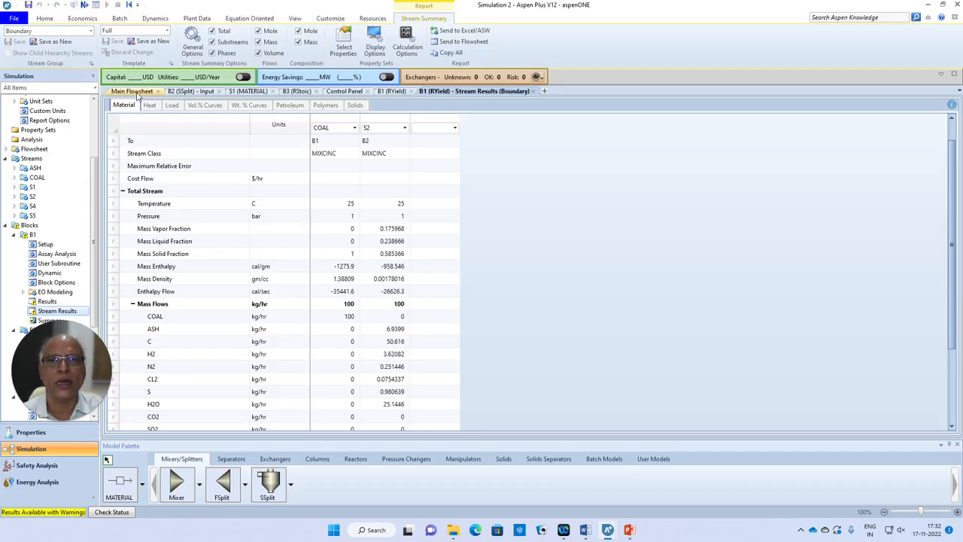
{"action": "left_click", "coordinate": [137, 93]}
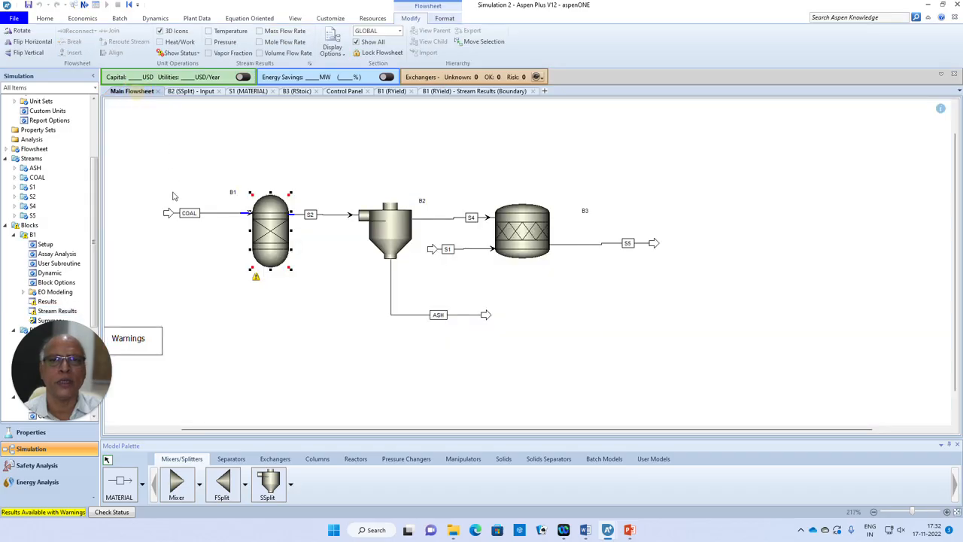
Open the yield input of RYield block B1 and set the N2 mass yield to 0.00825
{"action": "scroll", "coordinate": [270, 237], "scroll_direction": "up", "scroll_amount": 3}
{"action": "double_click", "coordinate": [268, 235]}
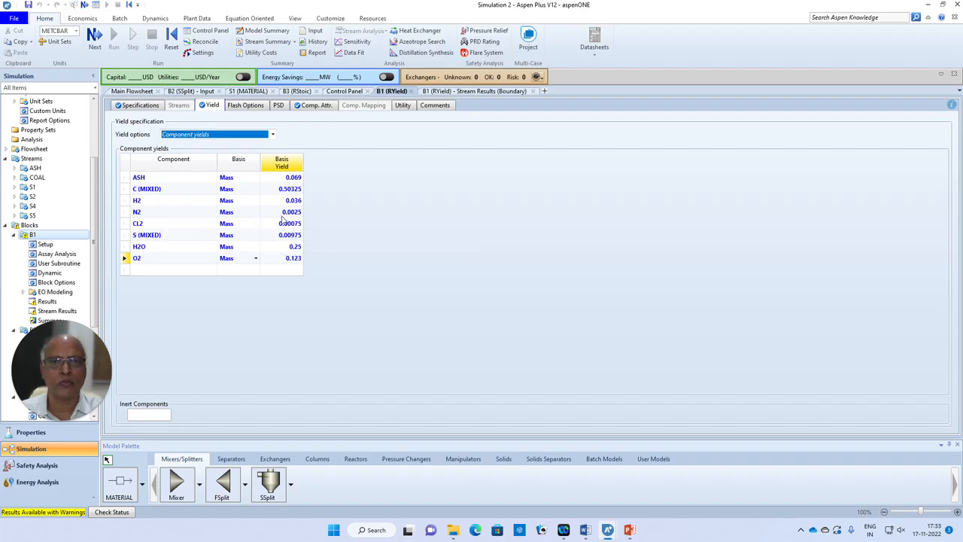
{"action": "left_click", "coordinate": [284, 213]}
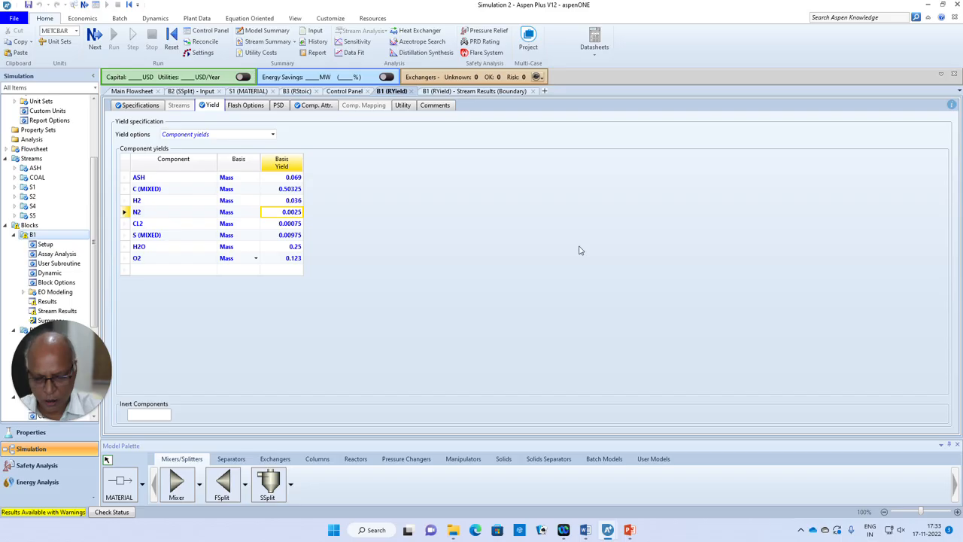
{"action": "type", "text": "0"}
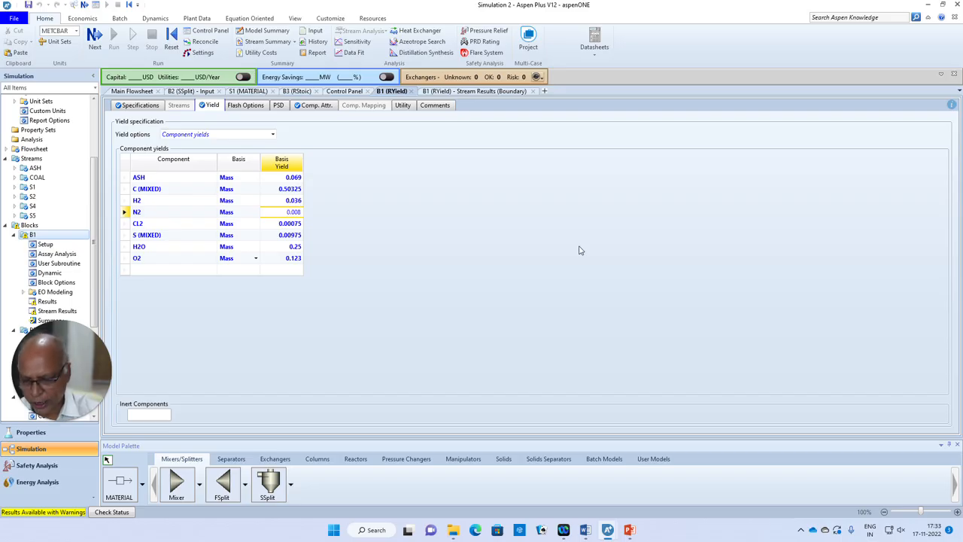
{"action": "left_click", "coordinate": [598, 359]}
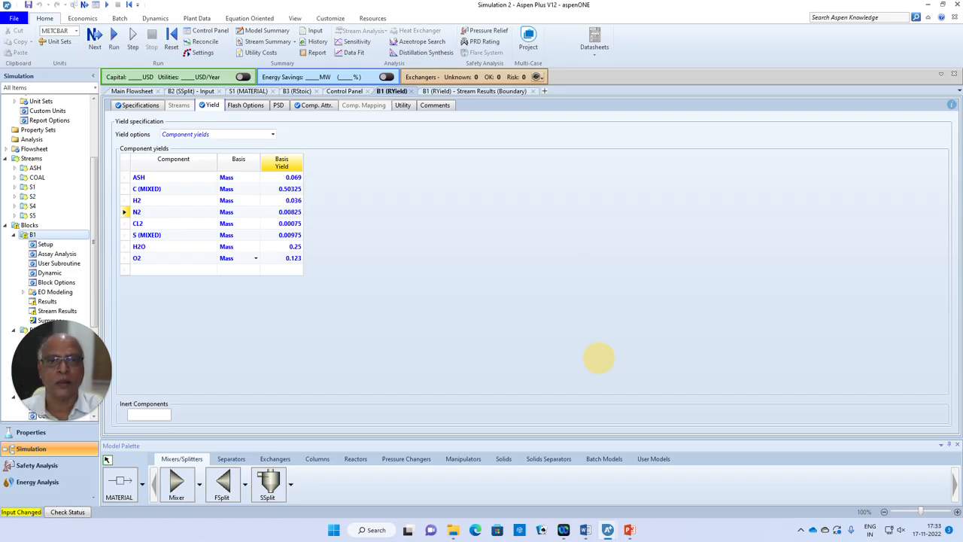
Switch to the Word document temp to check B1's component yields against its Yield column, and return to Aspen Plus
{"action": "left_click", "coordinate": [586, 529]}
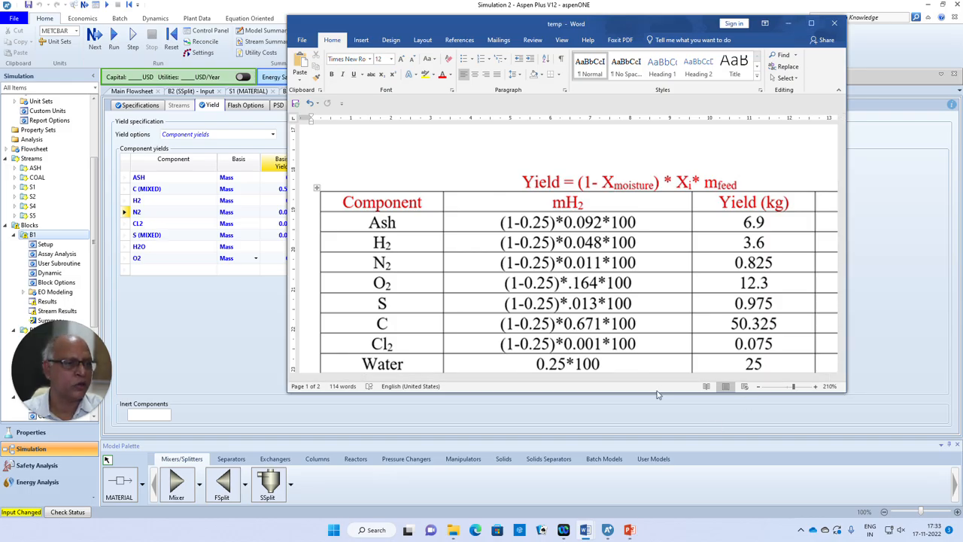
{"action": "left_click_drag", "start_coordinate": [659, 381], "coordinate": [756, 381]}
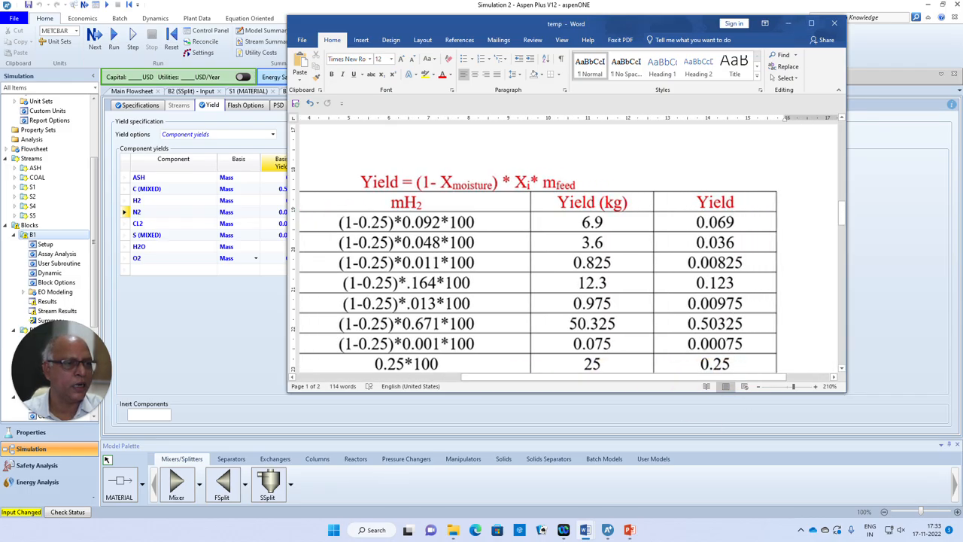
{"action": "left_click", "coordinate": [787, 23]}
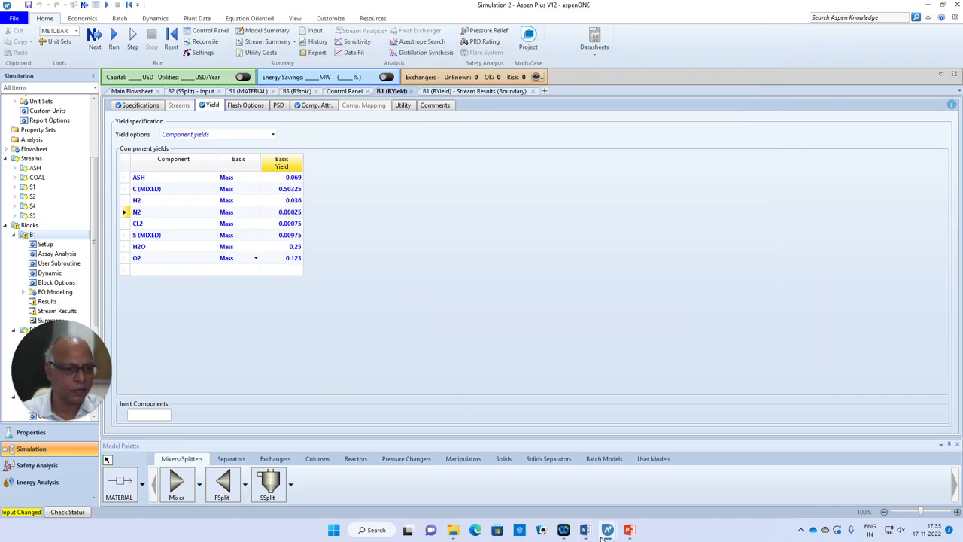
{"action": "mouse_move", "coordinate": [586, 530]}
{"action": "left_click", "coordinate": [554, 479]}
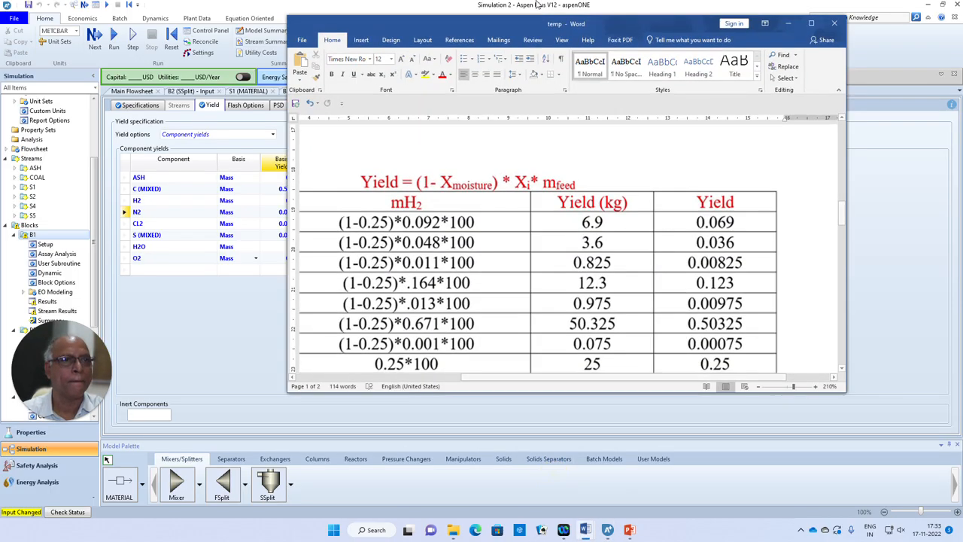
{"action": "left_click", "coordinate": [570, 9]}
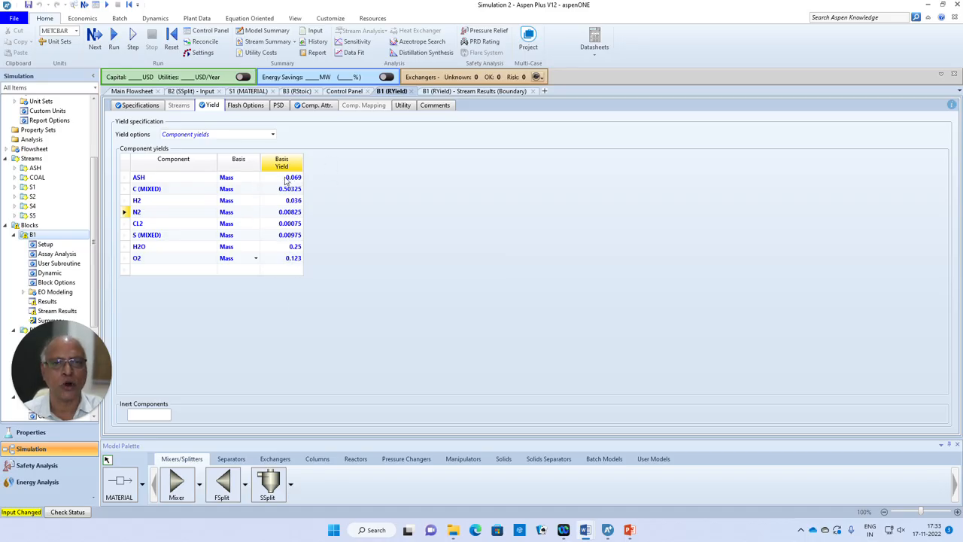
{"action": "left_click", "coordinate": [348, 234]}
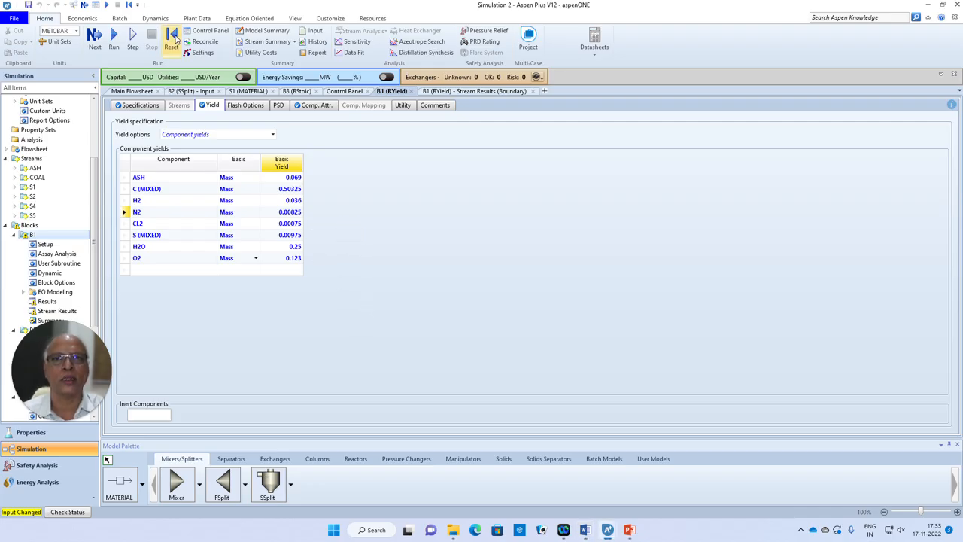
Reinitialize the simulation, purging all results, and rerun it with the corrected N2 yield
{"action": "left_click", "coordinate": [171, 36]}
{"action": "left_click", "coordinate": [439, 290]}
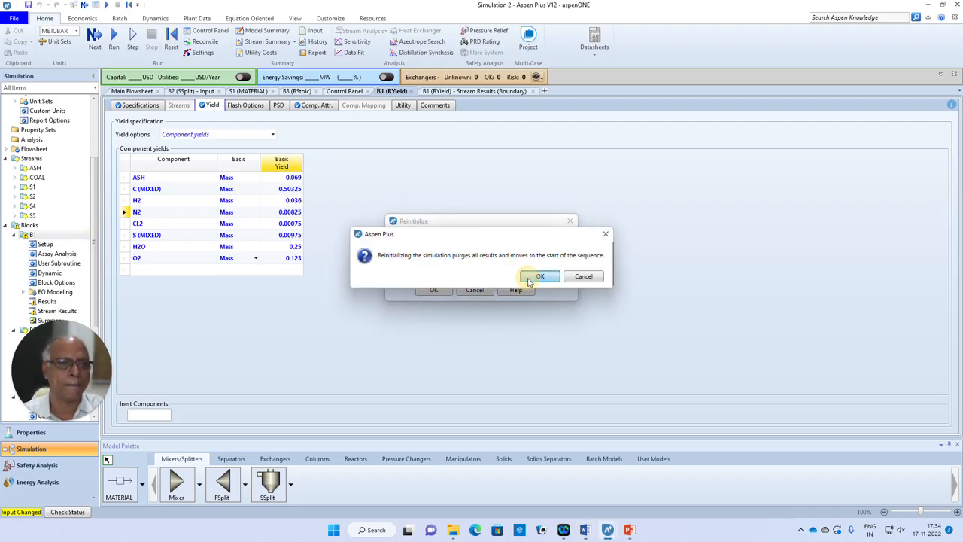
{"action": "left_click", "coordinate": [536, 276]}
{"action": "left_click", "coordinate": [95, 34]}
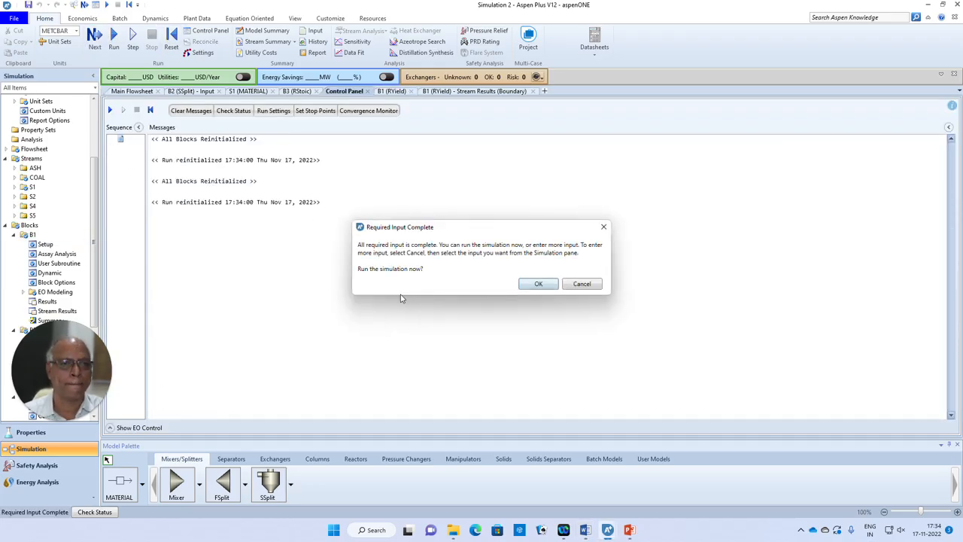
{"action": "left_click", "coordinate": [538, 284]}
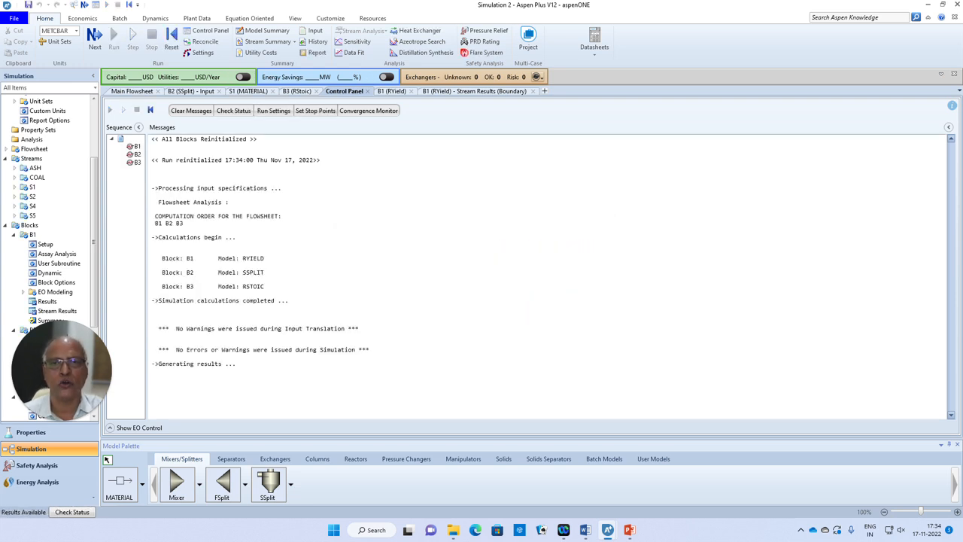
Open block B1's stream results and compare the component mass flows of S2 with the Yield (kg) column in the Word document temp
{"action": "left_click", "coordinate": [127, 91]}
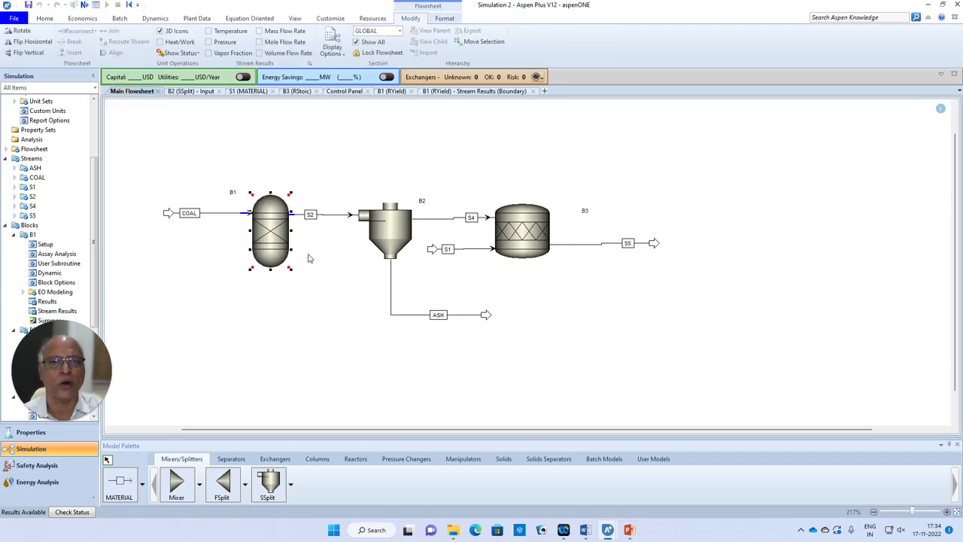
{"action": "right_click", "coordinate": [271, 233]}
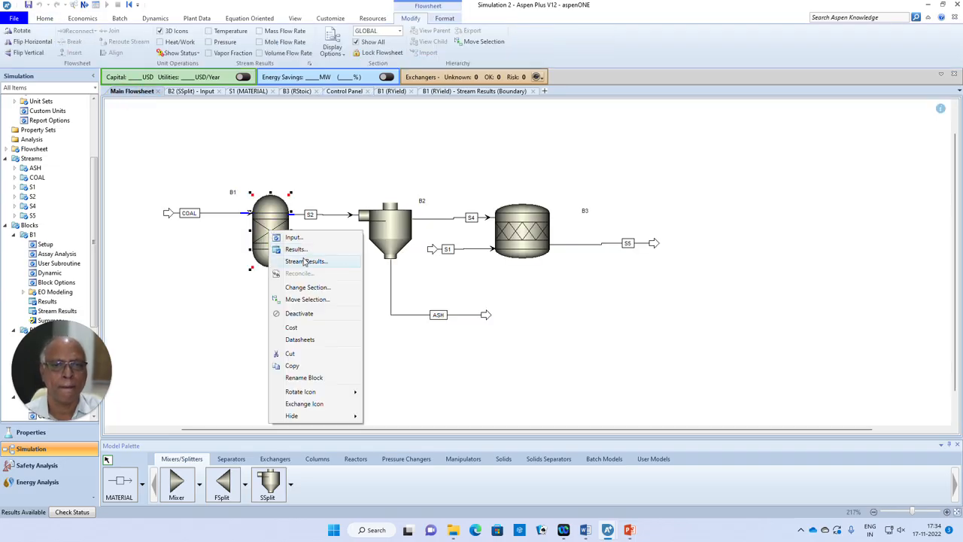
{"action": "left_click", "coordinate": [305, 261]}
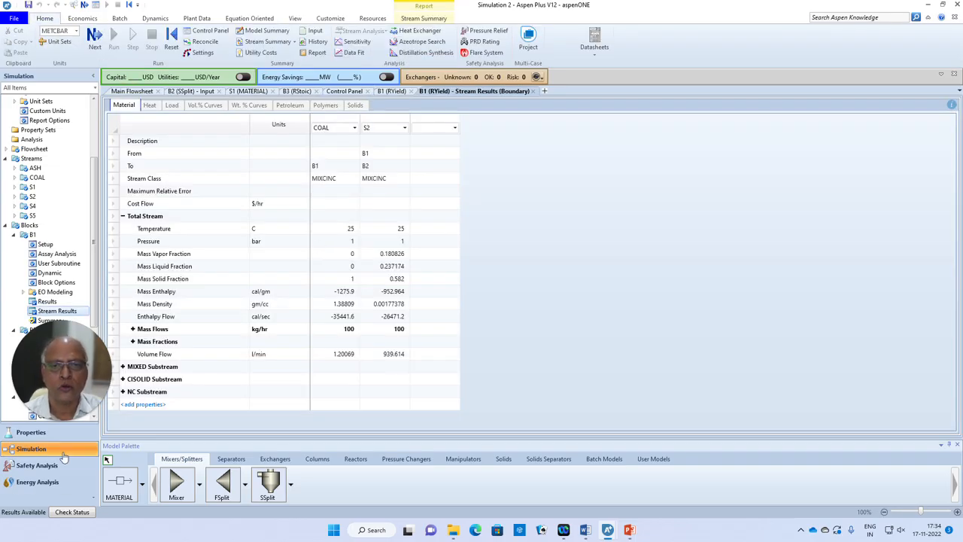
{"action": "left_click", "coordinate": [133, 329]}
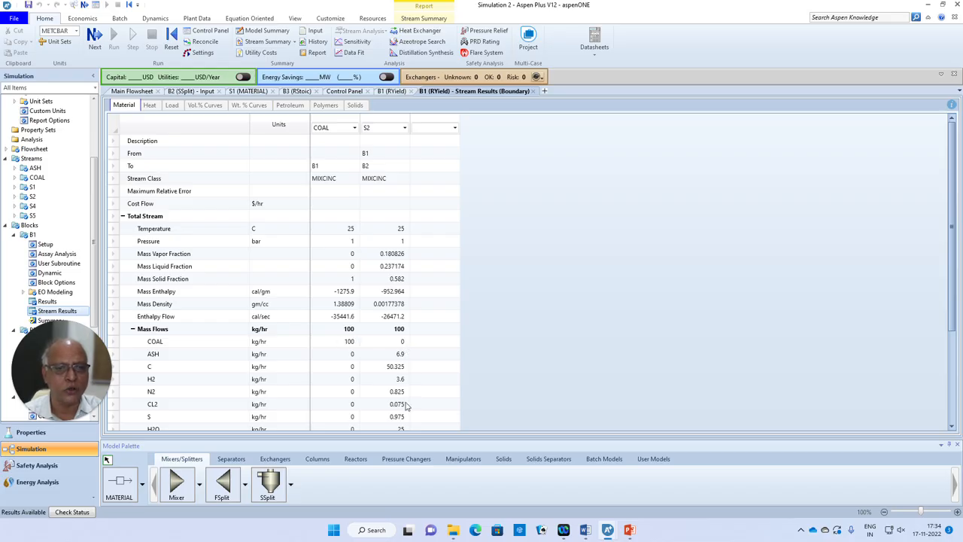
{"action": "scroll", "coordinate": [419, 361], "scroll_direction": "down", "scroll_amount": 3}
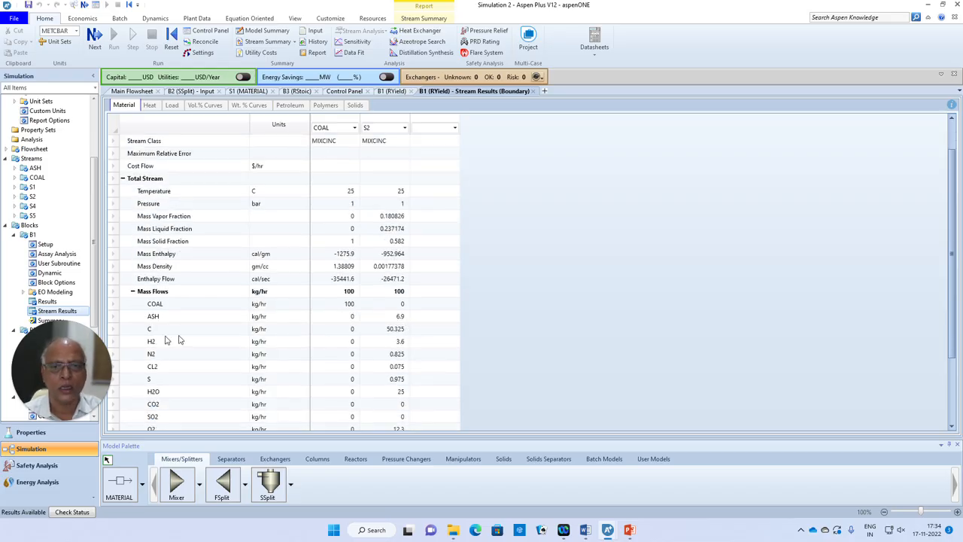
{"action": "scroll", "coordinate": [167, 337], "scroll_direction": "down", "scroll_amount": 1}
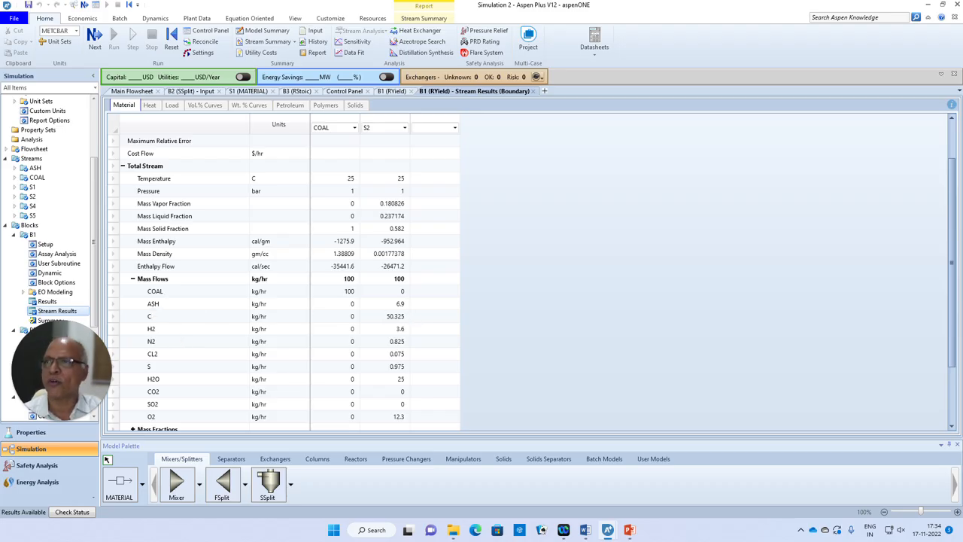
{"action": "left_click_drag", "start_coordinate": [0, 59], "coordinate": [703, 53]}
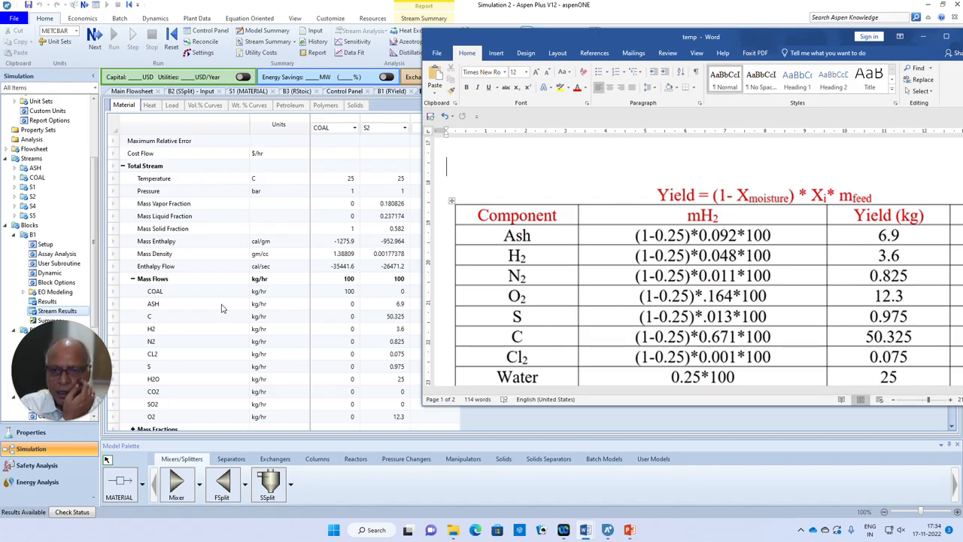
{"action": "left_click_drag", "start_coordinate": [747, 37], "coordinate": [0, 46]}
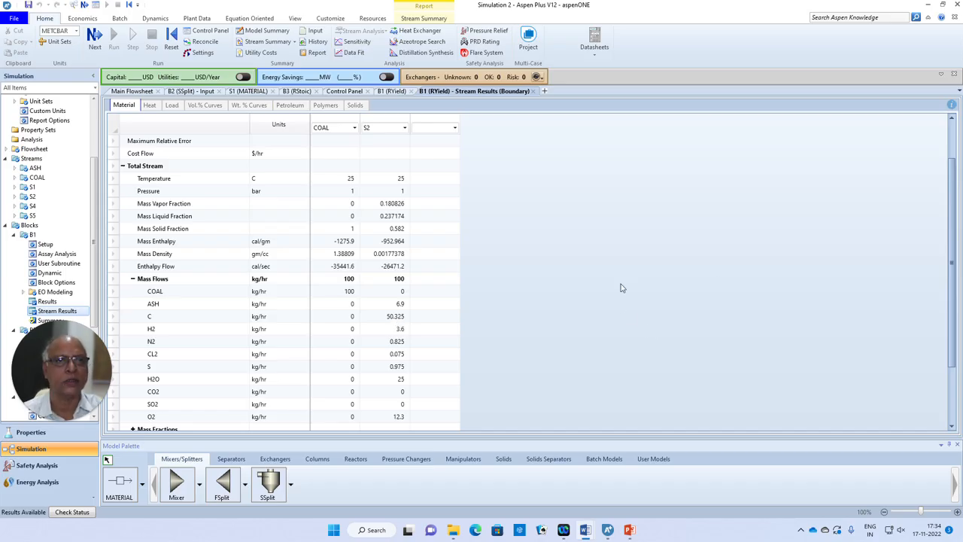
Open the stream results of SSplit block B2 and examine the component mass flows of S2, ASH and S4
{"action": "left_click", "coordinate": [132, 91]}
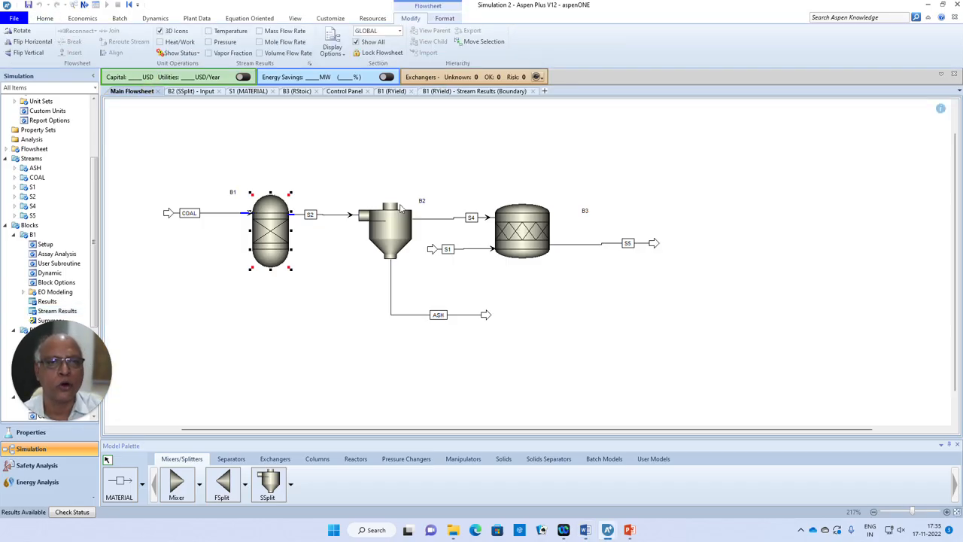
{"action": "left_click", "coordinate": [398, 233]}
{"action": "right_click", "coordinate": [398, 233]}
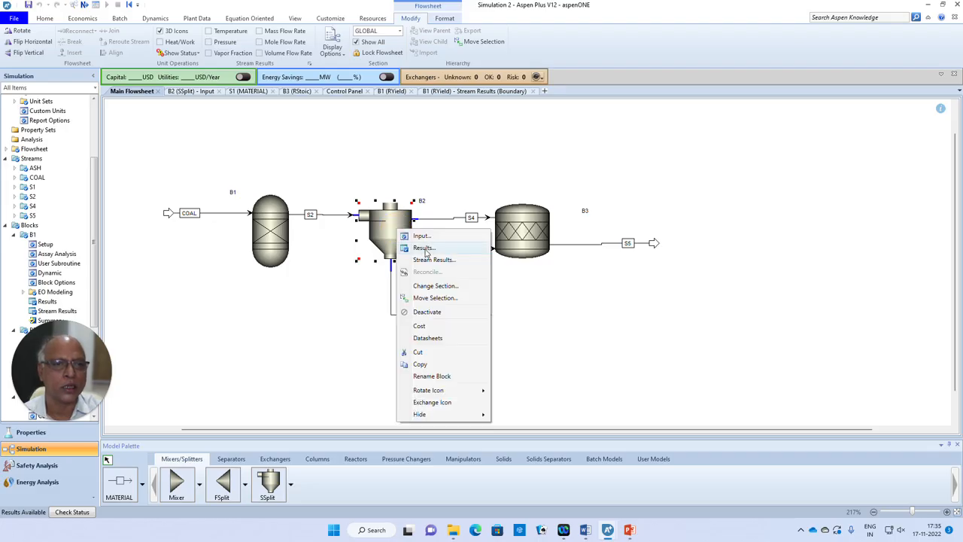
{"action": "left_click", "coordinate": [430, 259]}
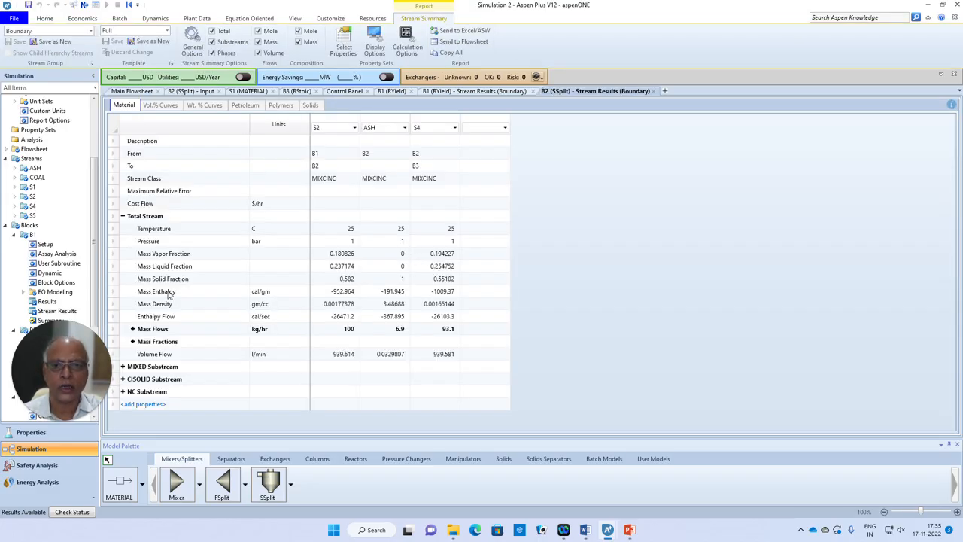
{"action": "left_click", "coordinate": [132, 329]}
{"action": "scroll", "coordinate": [322, 289], "scroll_direction": "down", "scroll_amount": 1}
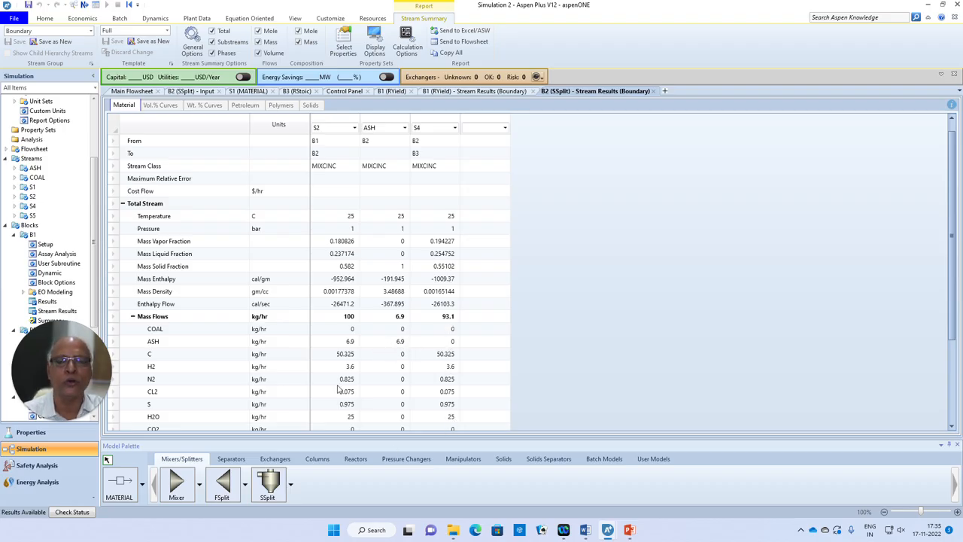
Open the stream results of RStoic block B3 and examine the component mass flows of S1, S4 and S5
{"action": "left_click", "coordinate": [135, 92]}
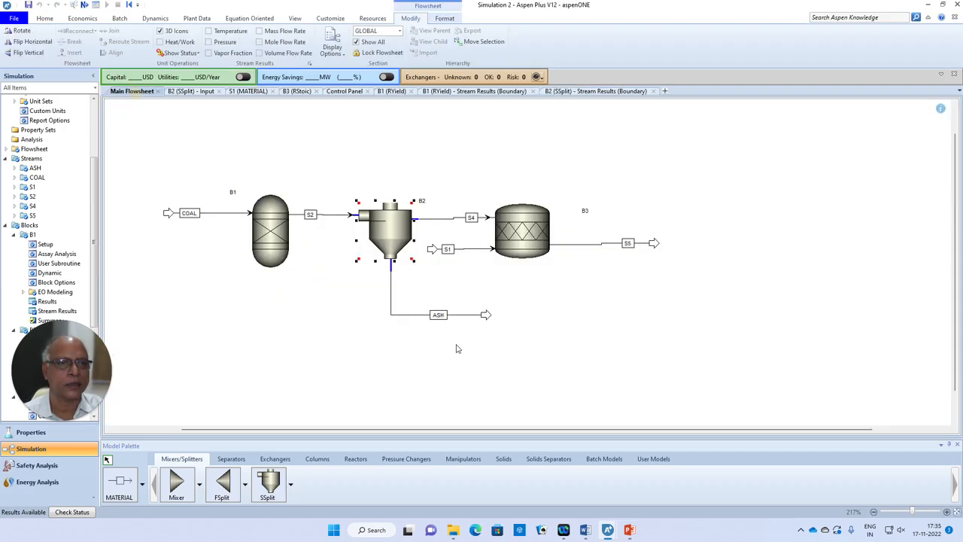
{"action": "left_click", "coordinate": [517, 234]}
{"action": "right_click", "coordinate": [516, 234]}
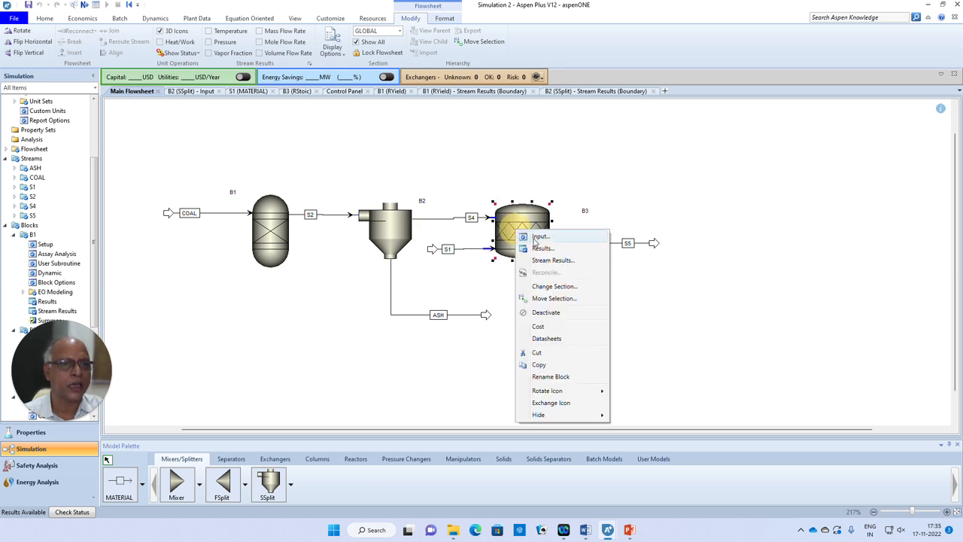
{"action": "left_click", "coordinate": [550, 257]}
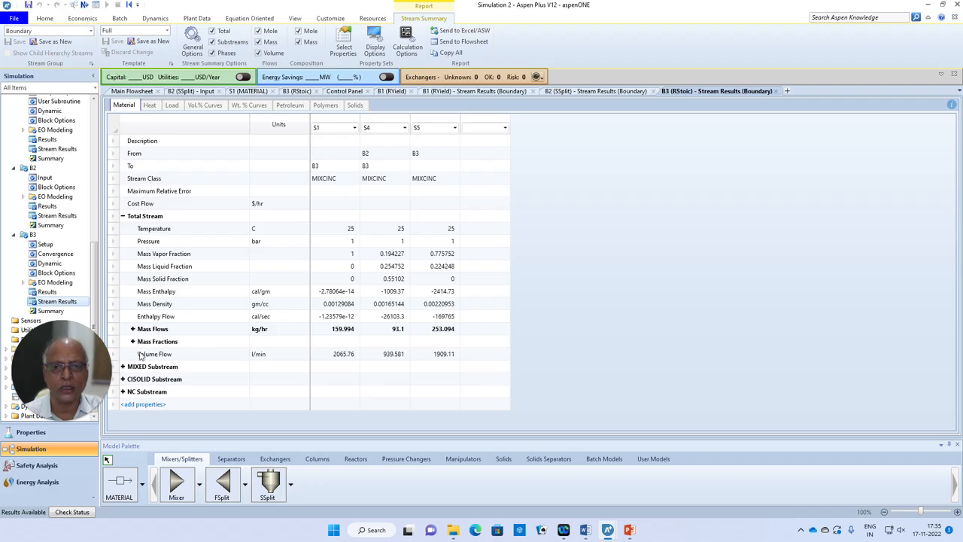
{"action": "left_click", "coordinate": [133, 329]}
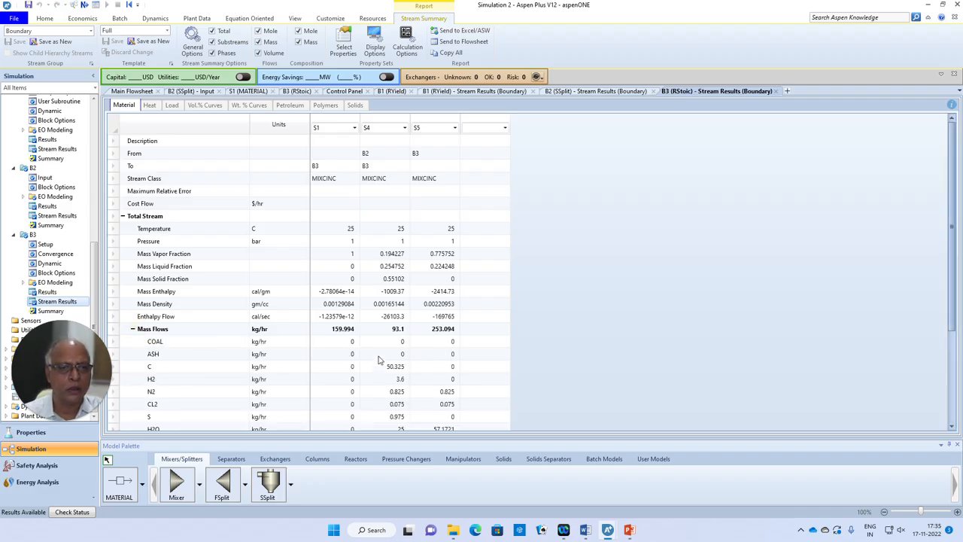
{"action": "scroll", "coordinate": [378, 359], "scroll_direction": "down", "scroll_amount": 1}
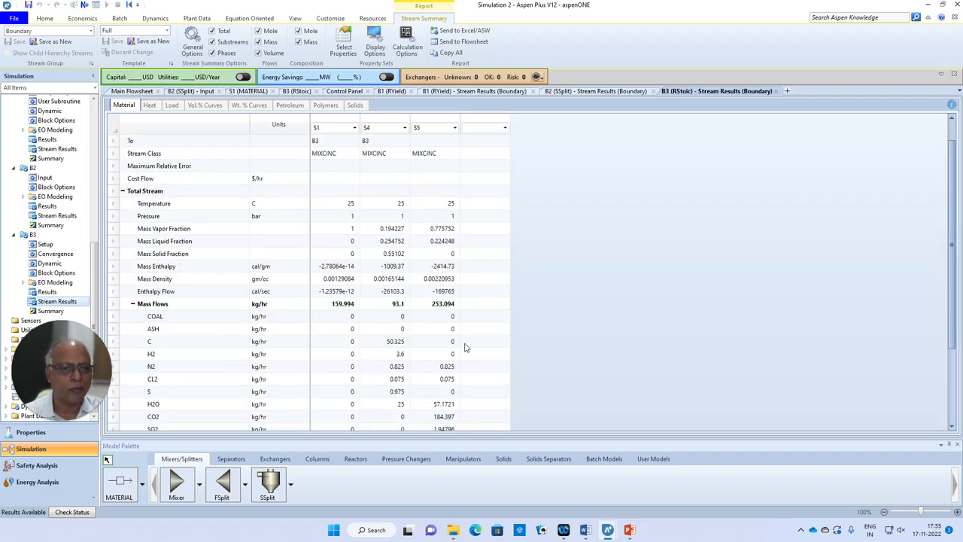
{"action": "scroll", "coordinate": [460, 345], "scroll_direction": "down", "scroll_amount": 1}
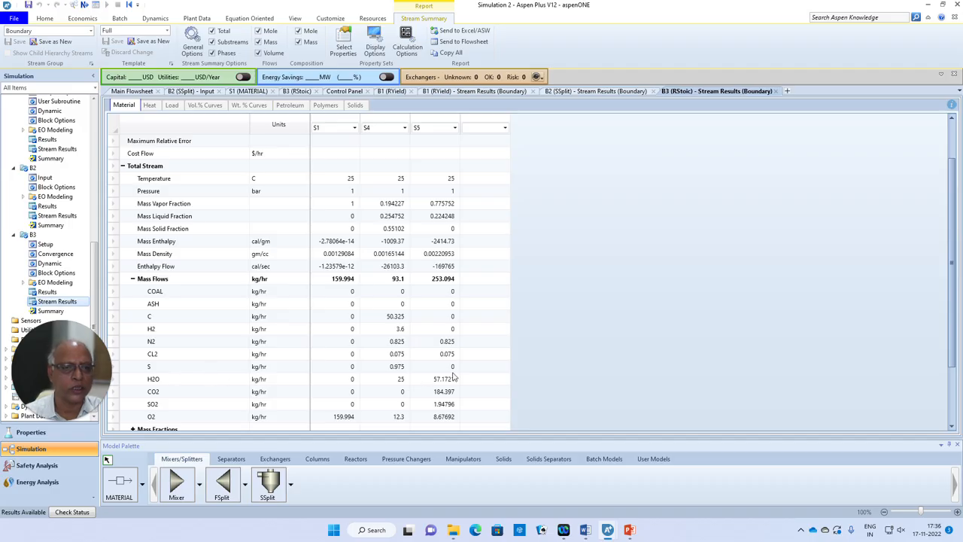
{"action": "scroll", "coordinate": [190, 346], "scroll_direction": "down", "scroll_amount": 3}
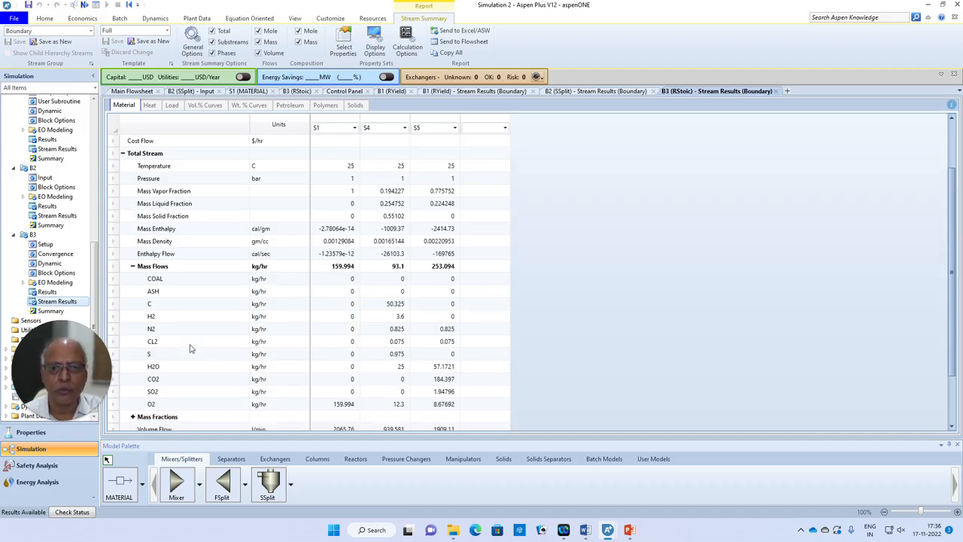
Expand the MIXED substream in block B3's stream results, examine the component mole flows of S1, S4 and S5, and return to the flowsheet
{"action": "scroll", "coordinate": [190, 349], "scroll_direction": "down", "scroll_amount": 2}
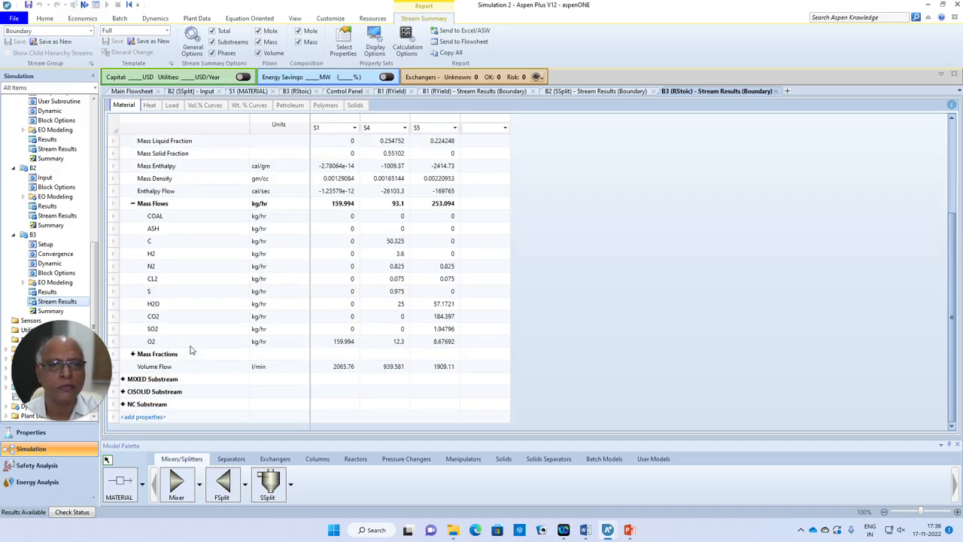
{"action": "left_click", "coordinate": [123, 379]}
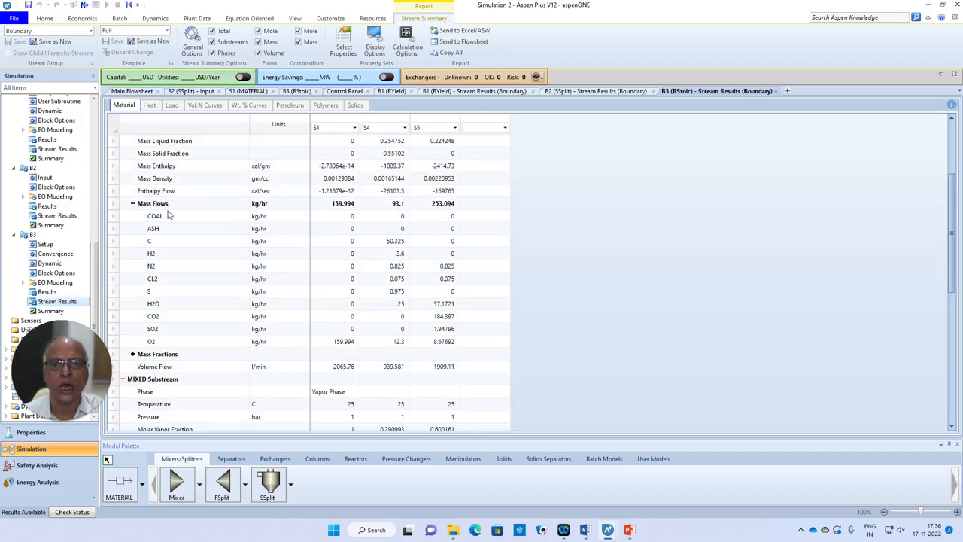
{"action": "scroll", "coordinate": [180, 239], "scroll_direction": "down", "scroll_amount": 7}
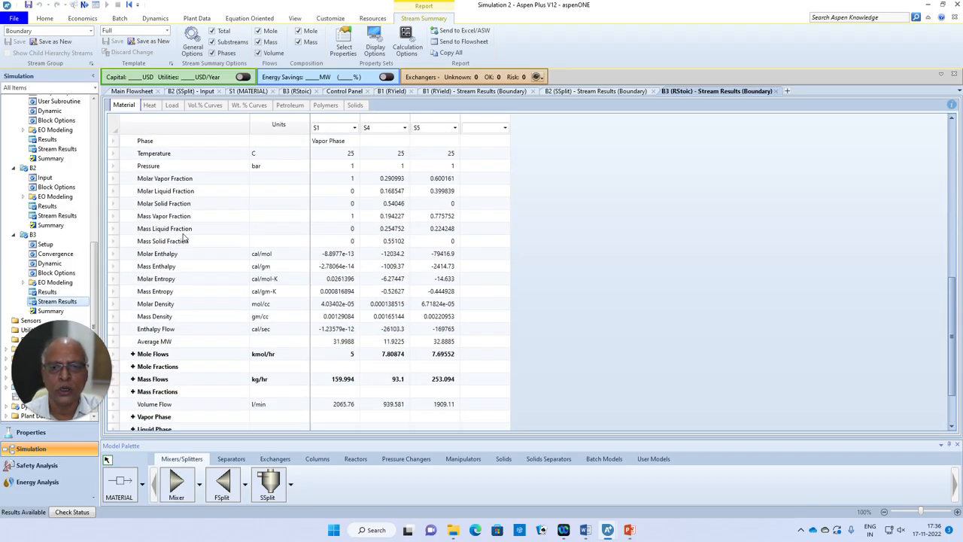
{"action": "scroll", "coordinate": [191, 344], "scroll_direction": "down", "scroll_amount": 1}
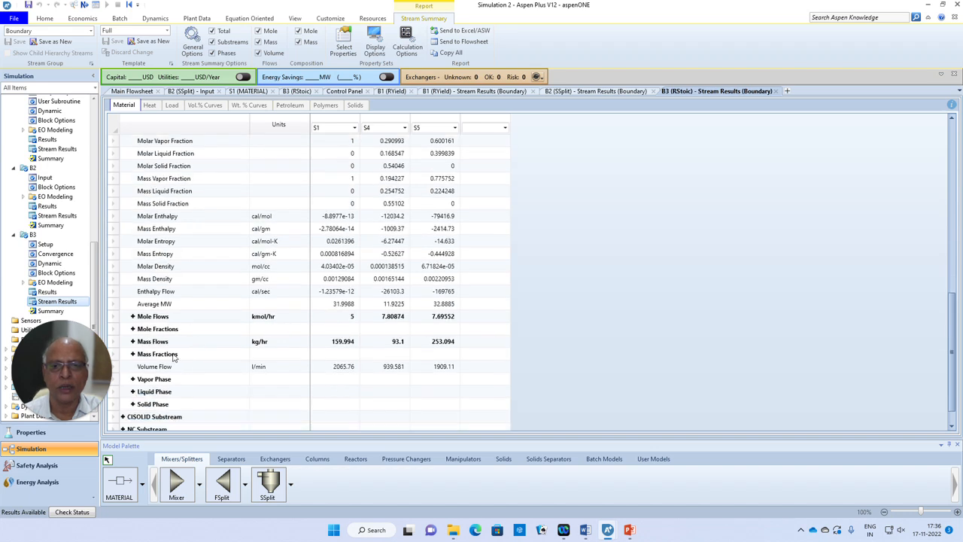
{"action": "left_click", "coordinate": [133, 317]}
{"action": "scroll", "coordinate": [315, 318], "scroll_direction": "down", "scroll_amount": 1}
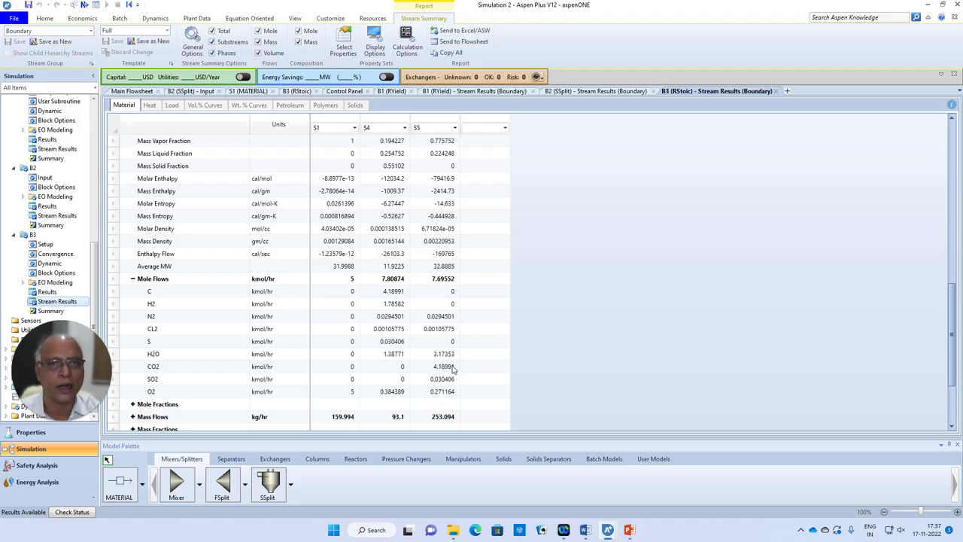
{"action": "left_click", "coordinate": [132, 91]}
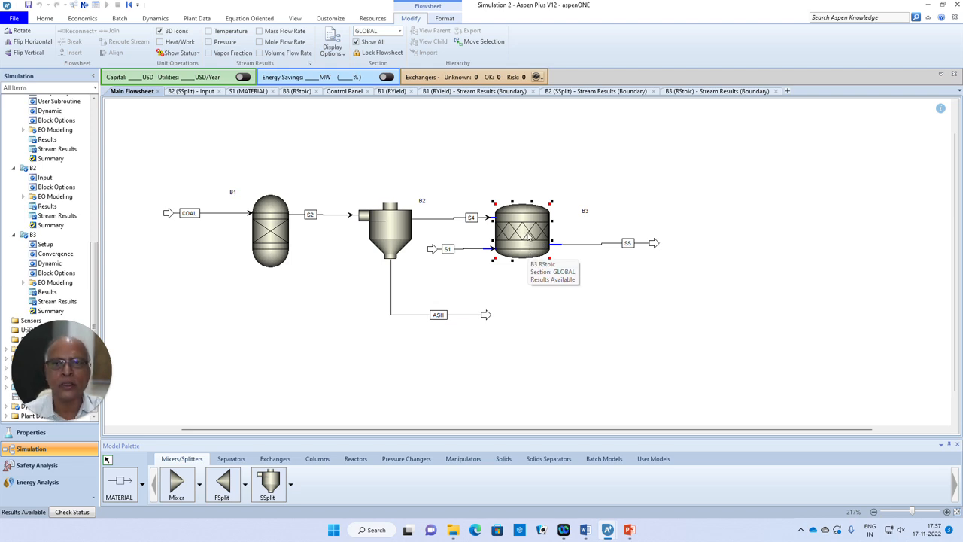
Review the simulation's Stream Class setup and return to the main flowsheet
{"action": "left_click_drag", "start_coordinate": [91, 272], "coordinate": [98, 113]}
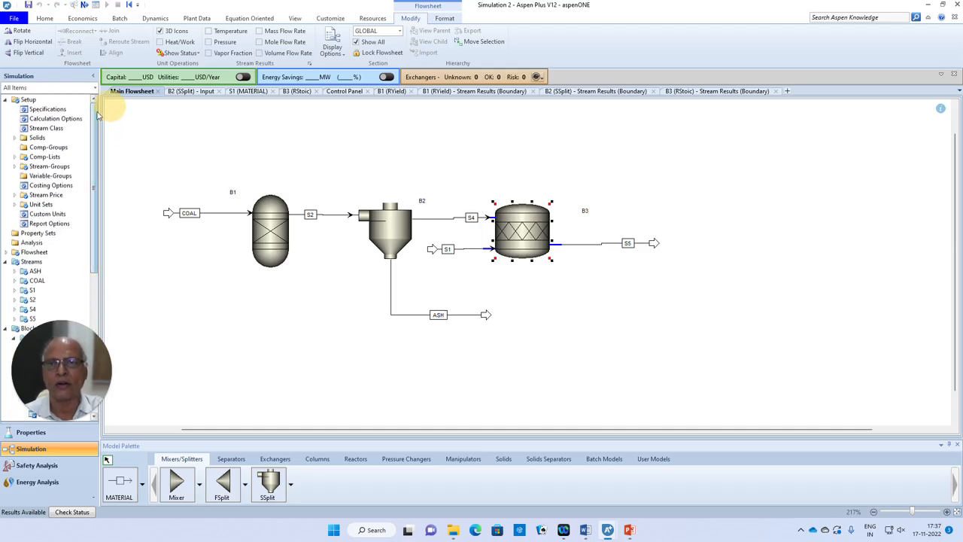
{"action": "left_click", "coordinate": [49, 128]}
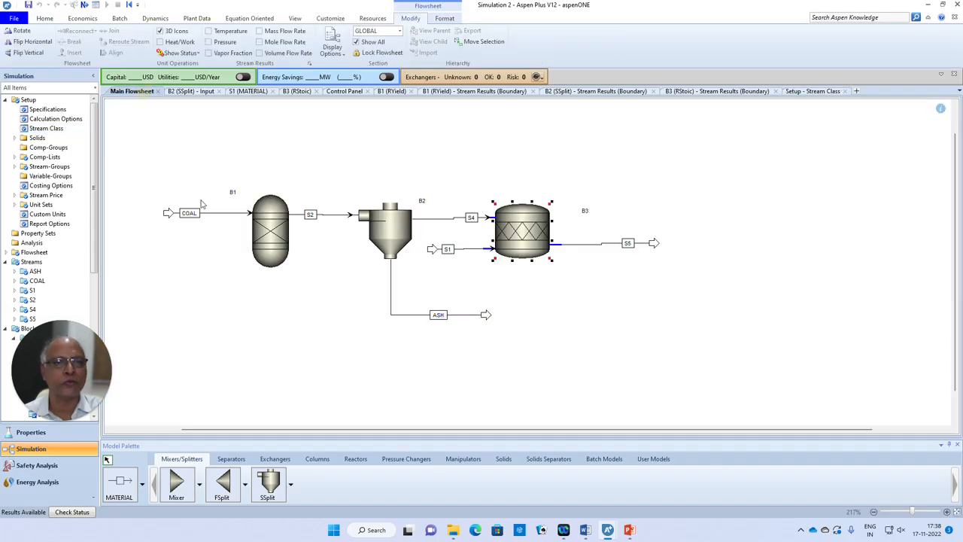
{"action": "left_click", "coordinate": [135, 92]}
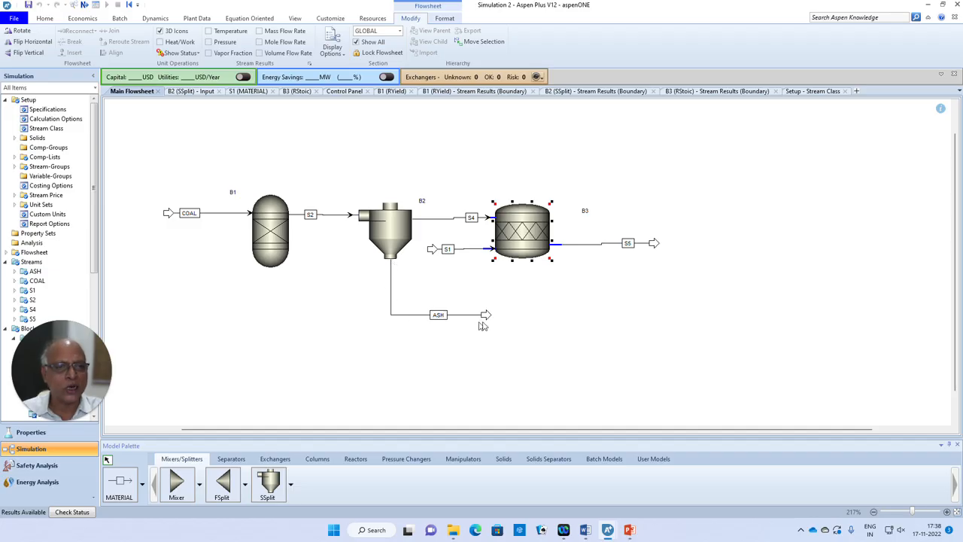
Open the results of stream S2, examine its MIXED, CISOLID and NC substreams, and return to the flowsheet
{"action": "left_click", "coordinate": [330, 217]}
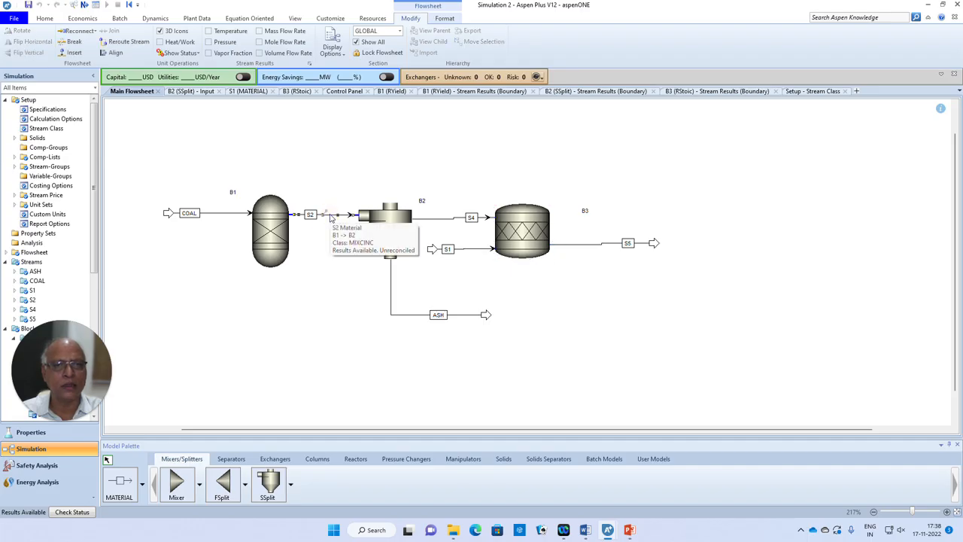
{"action": "double_click", "coordinate": [330, 217]}
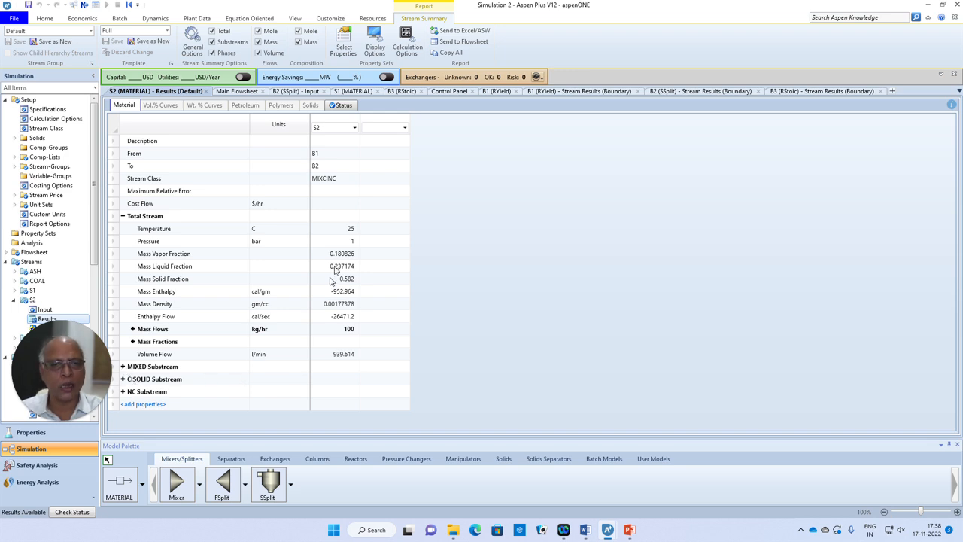
{"action": "left_click", "coordinate": [123, 367]}
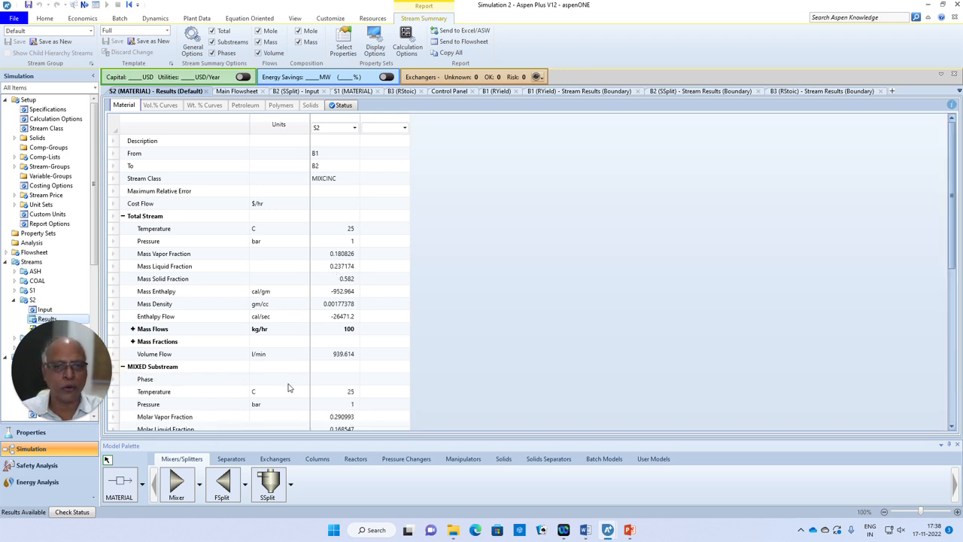
{"action": "scroll", "coordinate": [288, 383], "scroll_direction": "down", "scroll_amount": 2}
{"action": "scroll", "coordinate": [286, 384], "scroll_direction": "down", "scroll_amount": 6}
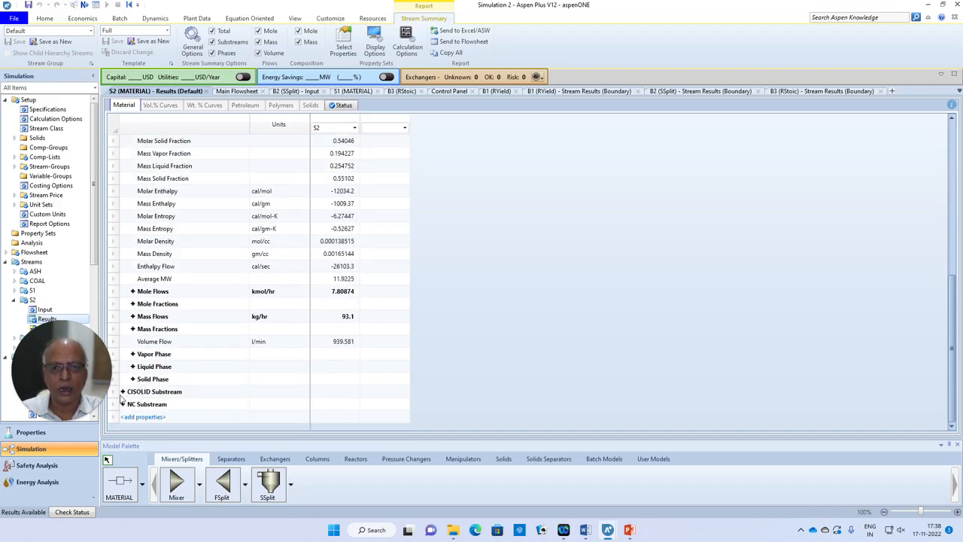
{"action": "left_click", "coordinate": [122, 392]}
{"action": "scroll", "coordinate": [286, 345], "scroll_direction": "down", "scroll_amount": 1}
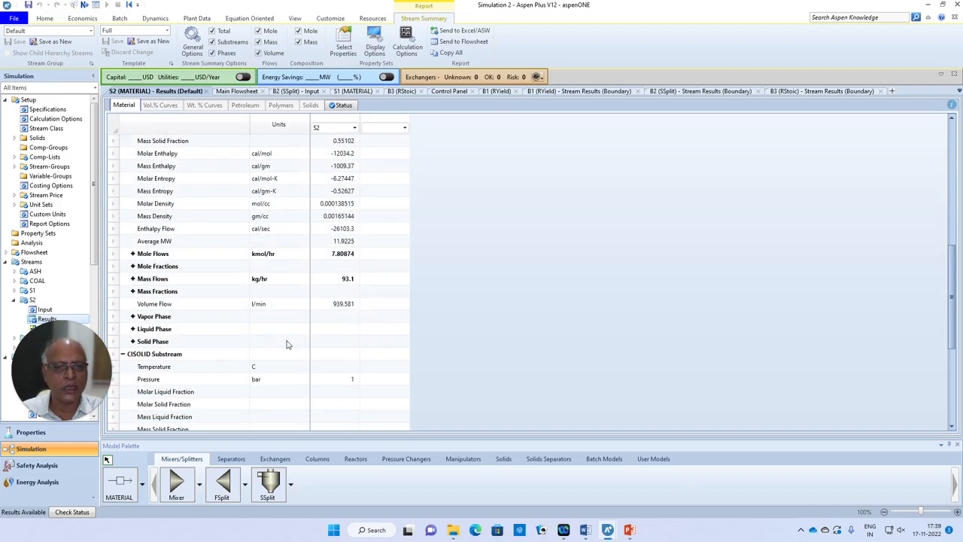
{"action": "scroll", "coordinate": [286, 345], "scroll_direction": "down", "scroll_amount": 4}
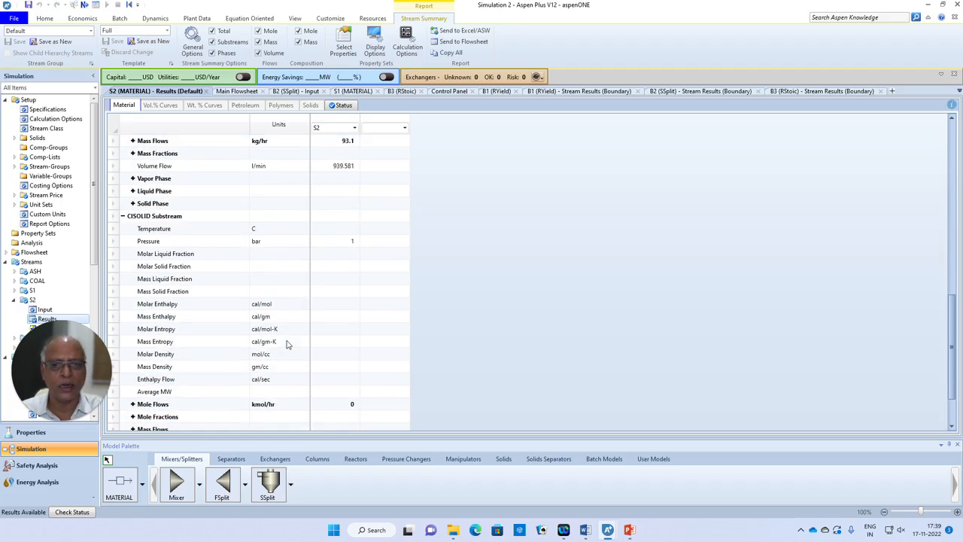
{"action": "scroll", "coordinate": [286, 344], "scroll_direction": "down", "scroll_amount": 2}
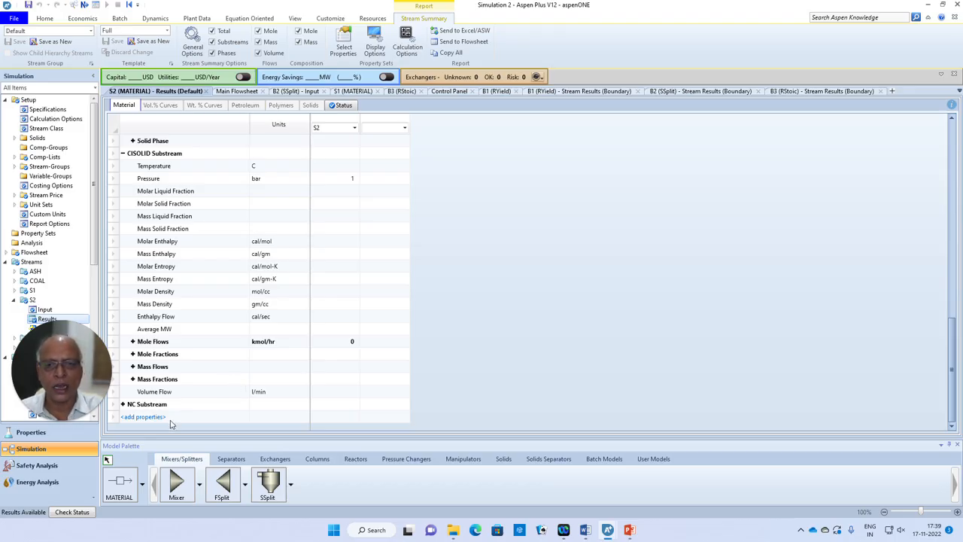
{"action": "left_click", "coordinate": [123, 404]}
{"action": "scroll", "coordinate": [181, 362], "scroll_direction": "down", "scroll_amount": 3}
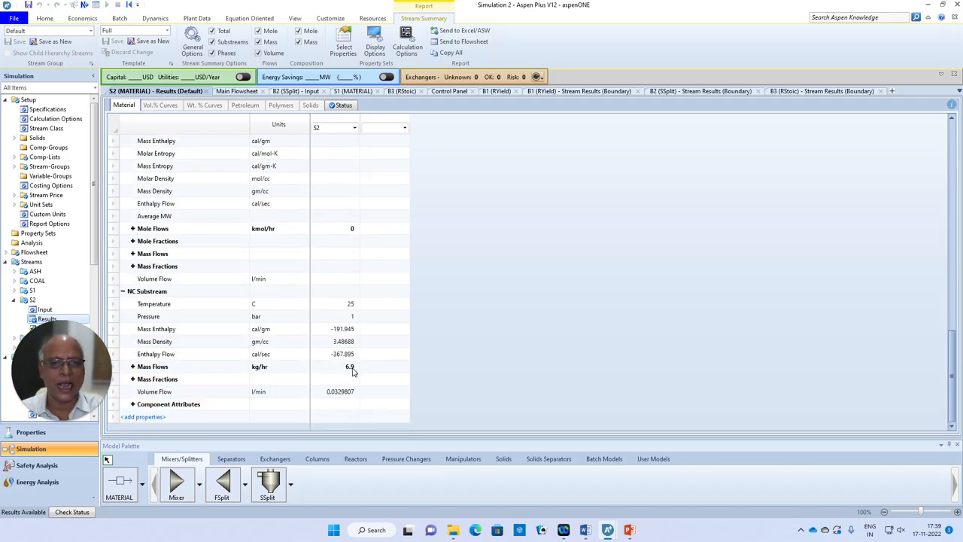
{"action": "scroll", "coordinate": [230, 316], "scroll_direction": "up", "scroll_amount": 5}
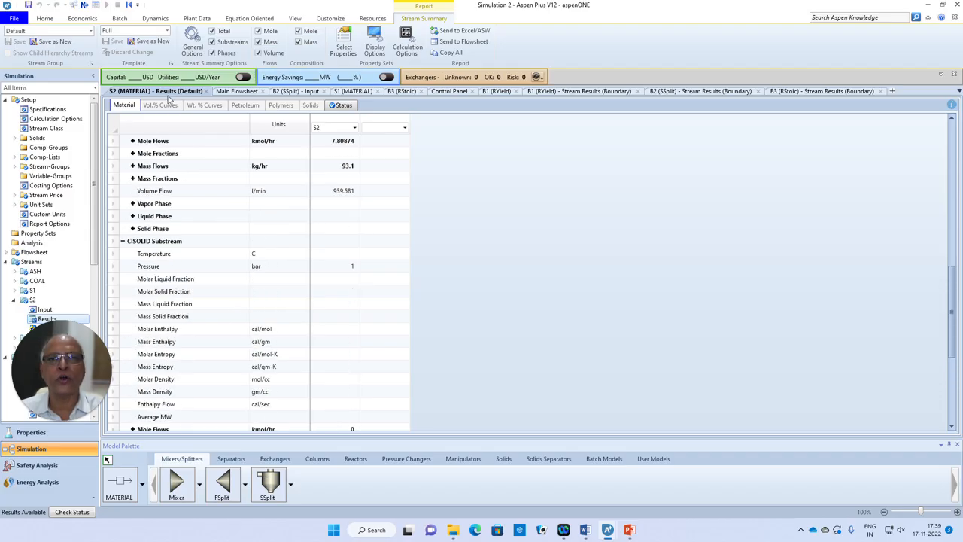
{"action": "left_click", "coordinate": [236, 91]}
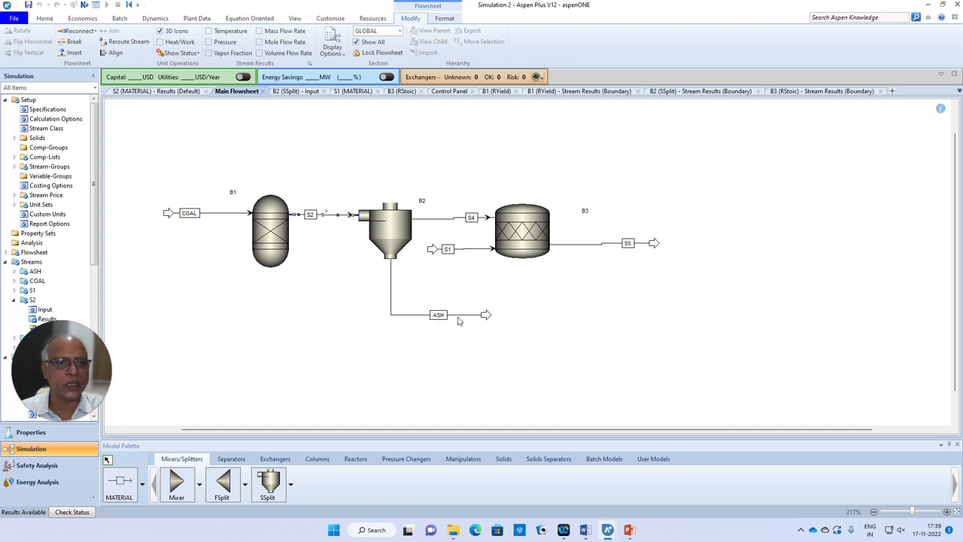
Open the results of stream S4, examine its CISOLID and NC substreams, and return to the flowsheet
{"action": "right_click", "coordinate": [440, 219]}
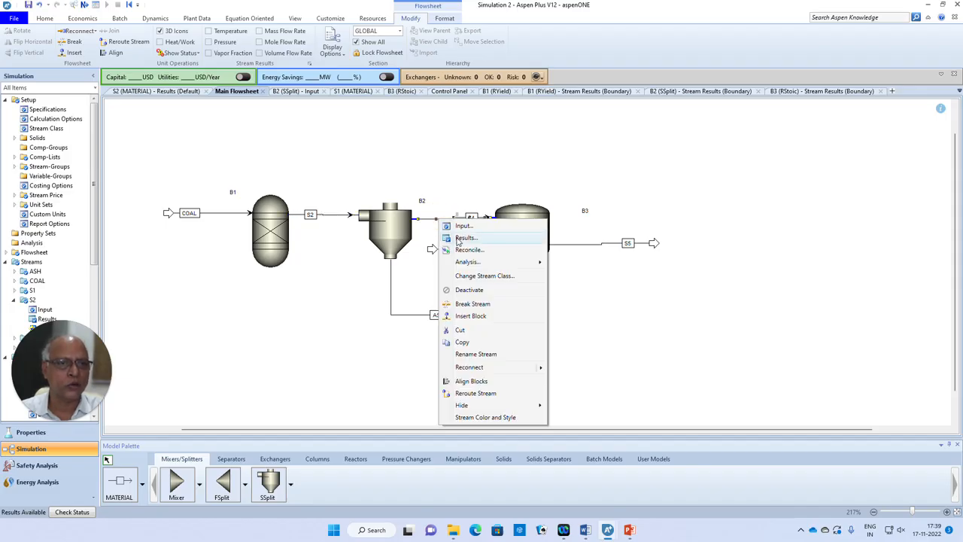
{"action": "left_click", "coordinate": [461, 238]}
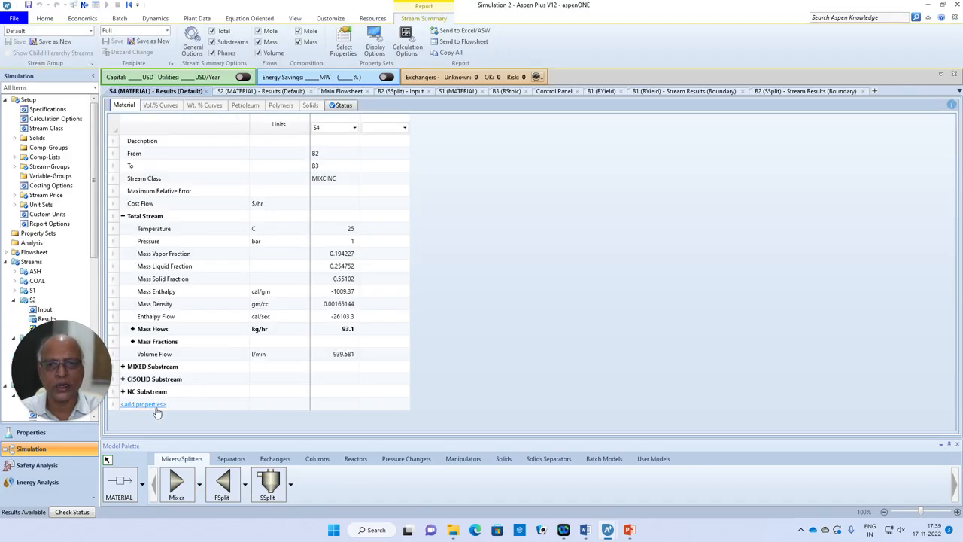
{"action": "left_click", "coordinate": [122, 378]}
{"action": "scroll", "coordinate": [261, 374], "scroll_direction": "down", "scroll_amount": 2}
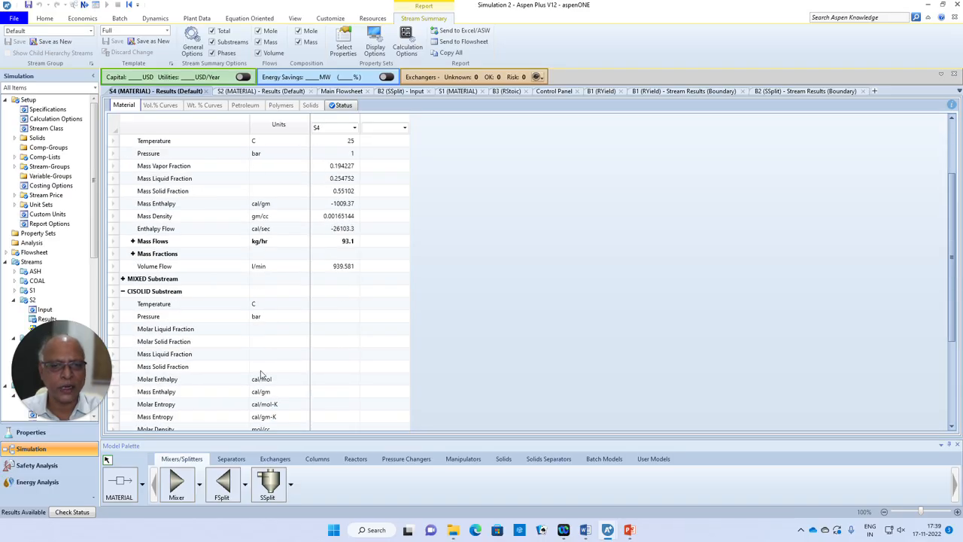
{"action": "scroll", "coordinate": [261, 374], "scroll_direction": "down", "scroll_amount": 3}
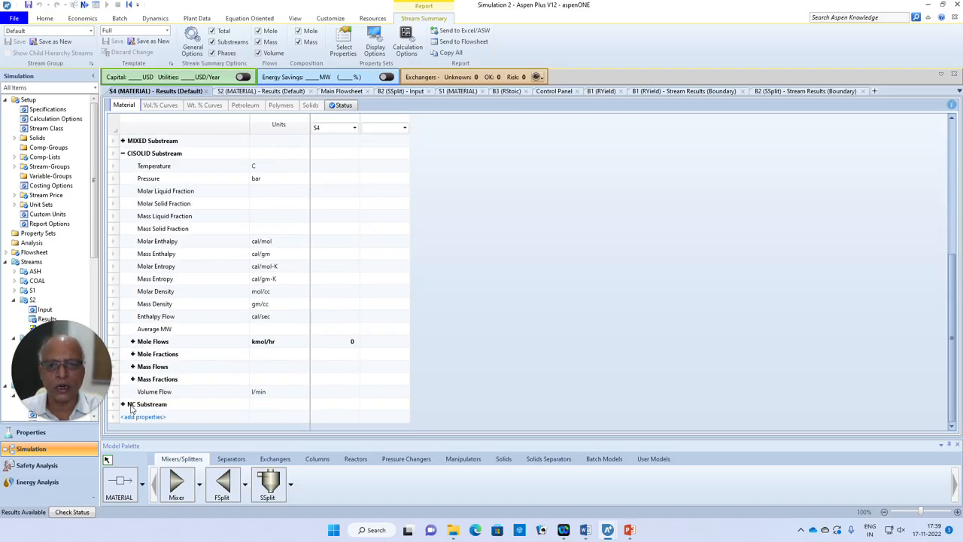
{"action": "left_click", "coordinate": [123, 404]}
{"action": "scroll", "coordinate": [247, 350], "scroll_direction": "down", "scroll_amount": 3}
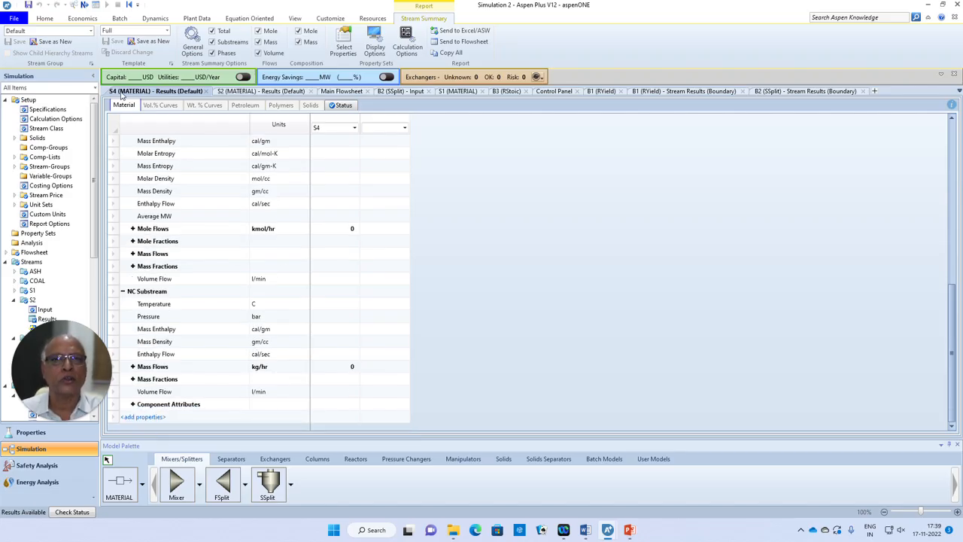
{"action": "left_click", "coordinate": [348, 91]}
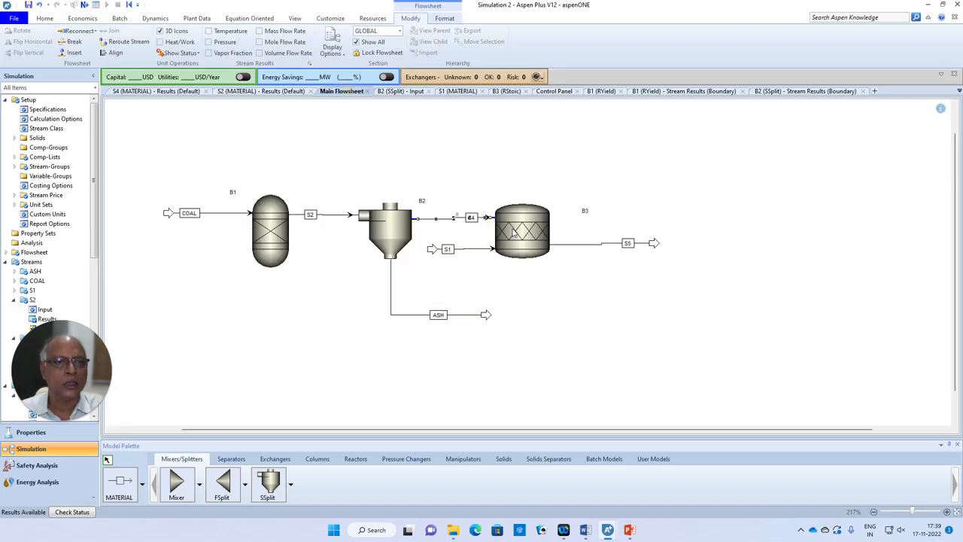